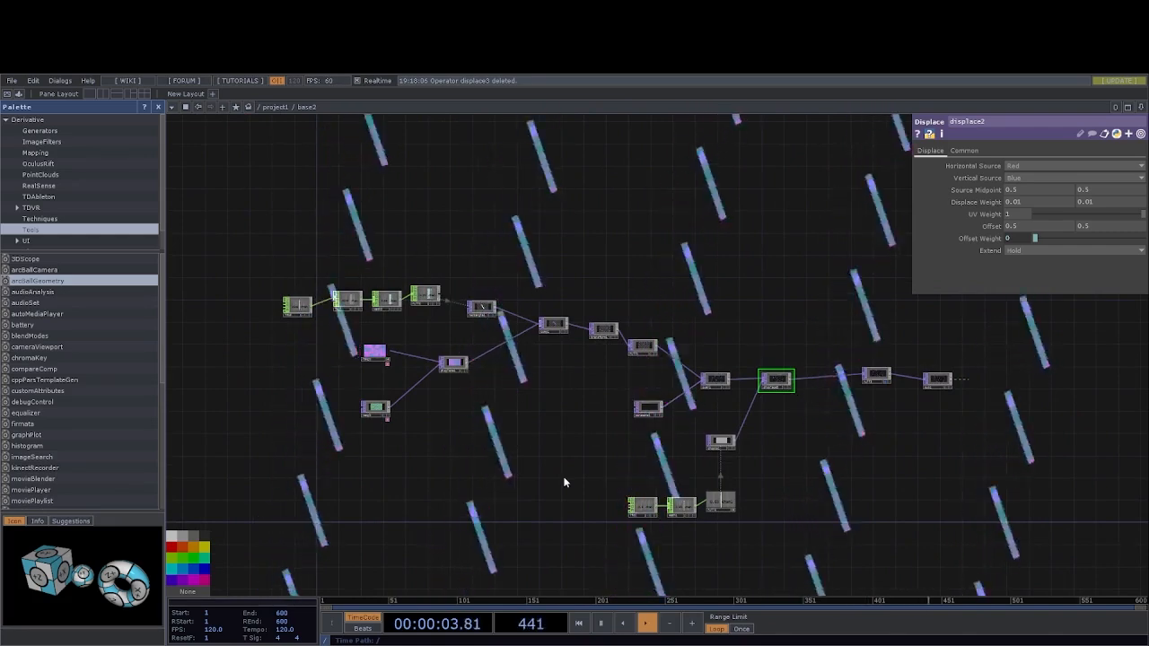
drag(566, 483, 569, 505)
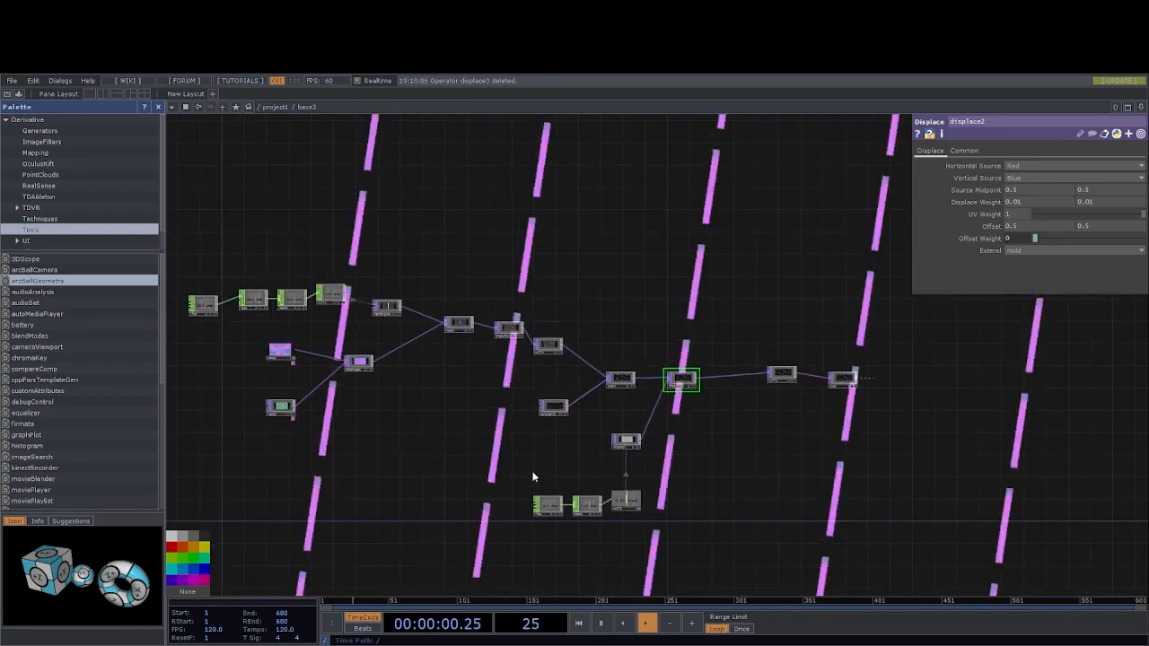
drag(533, 477, 616, 472)
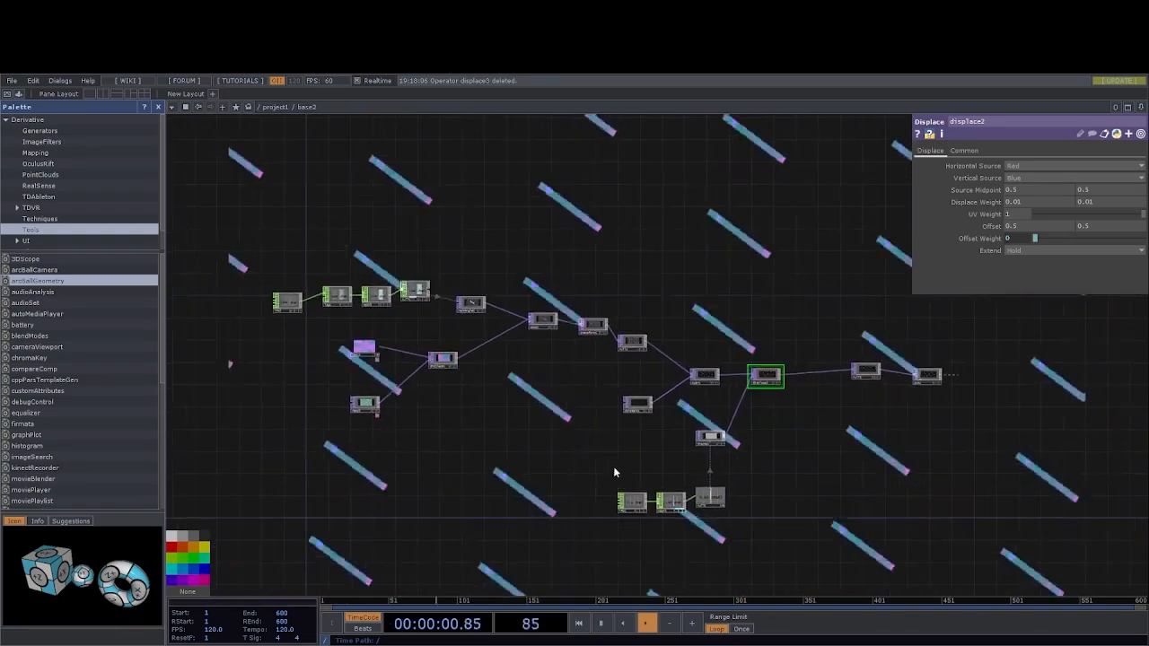
drag(543, 485, 489, 454)
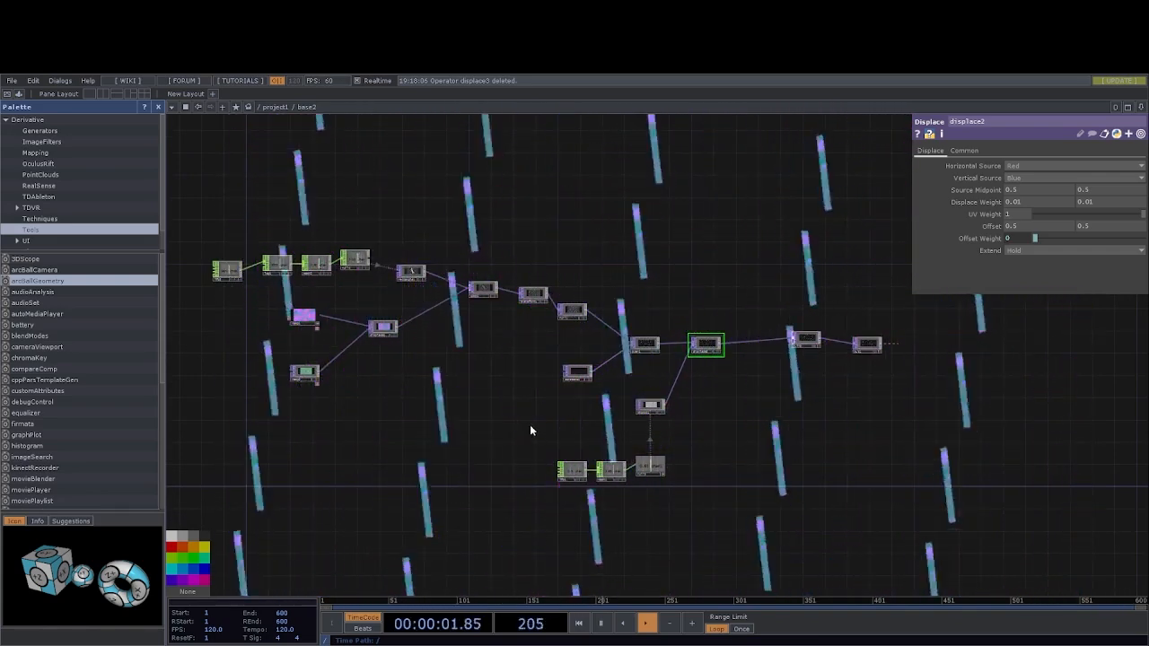
drag(549, 437, 581, 442)
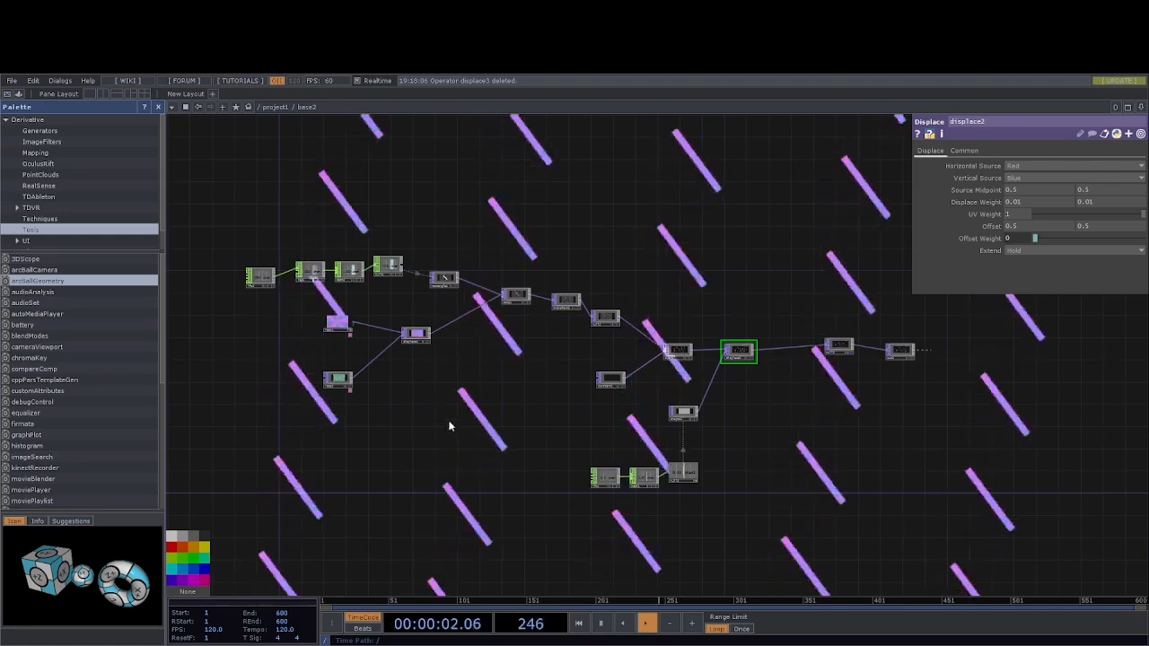
drag(457, 407, 474, 400)
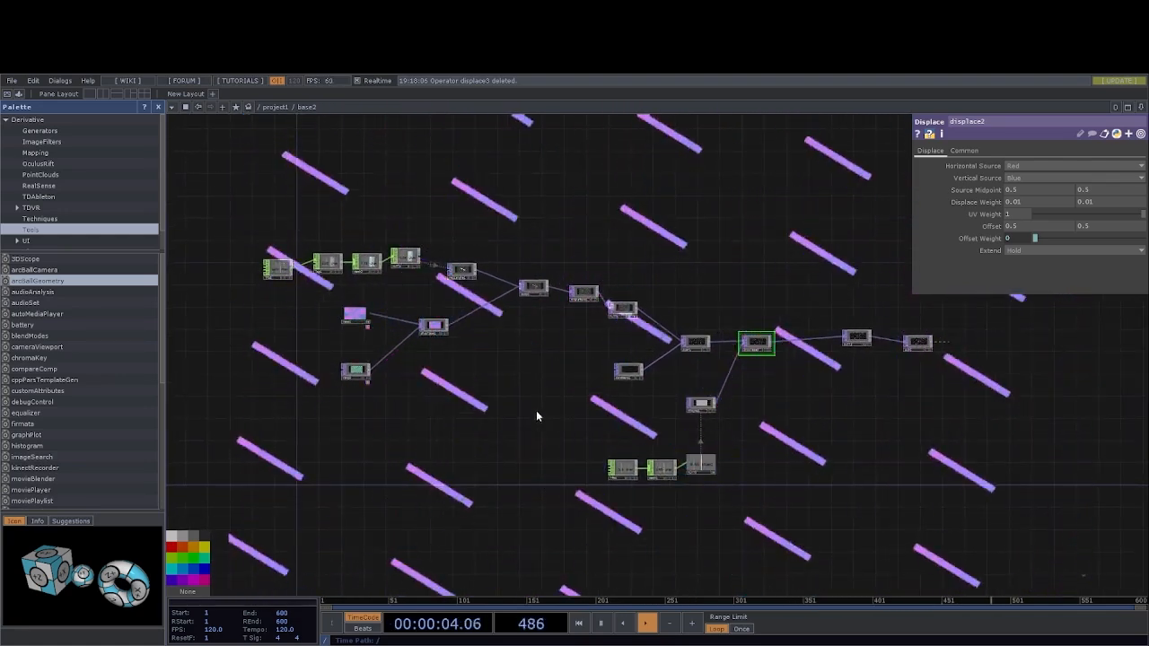
Delete all existing operators from the base2 network.
drag(285, 217, 963, 542)
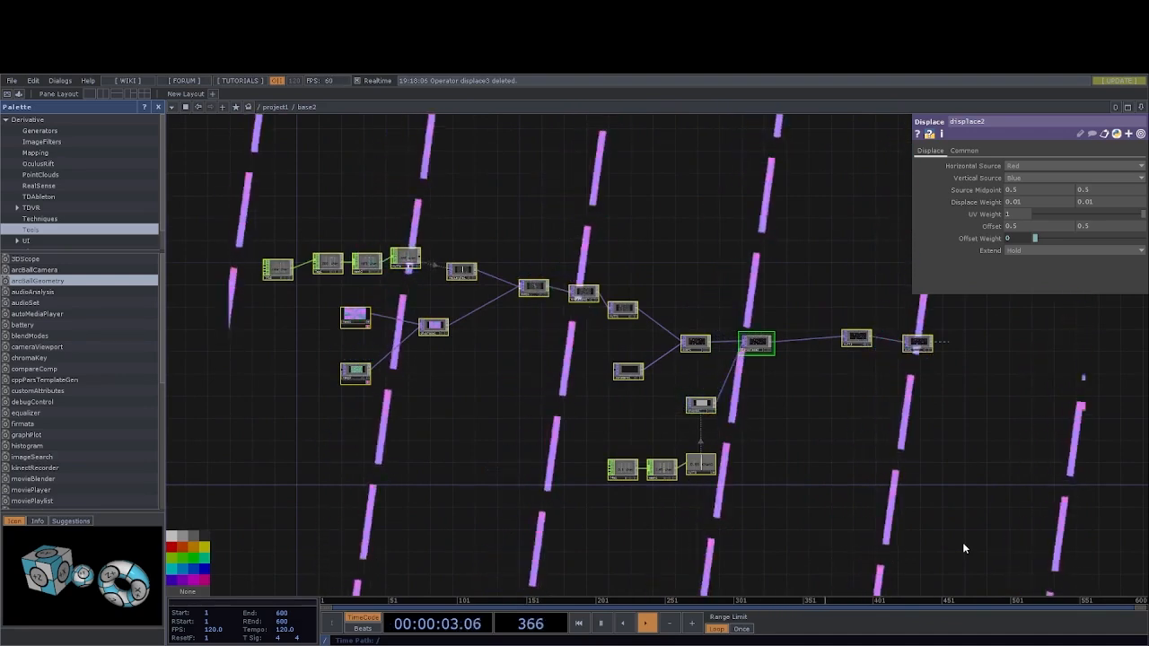
key(Delete)
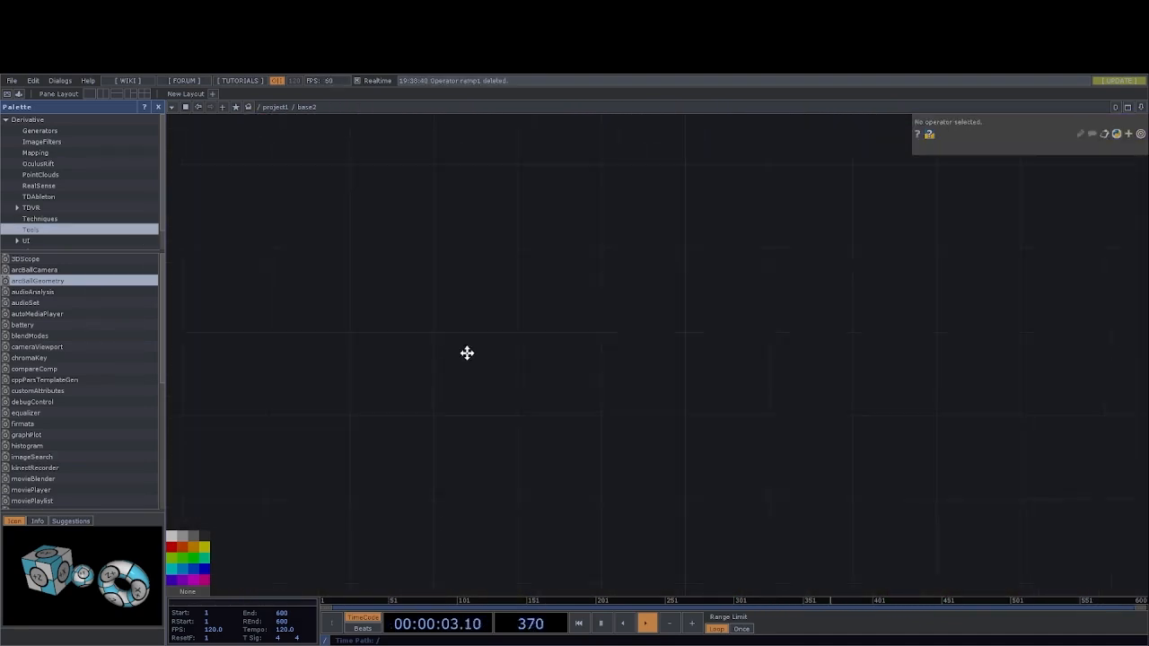
scroll(471, 348, down, 3)
drag(478, 363, 485, 393)
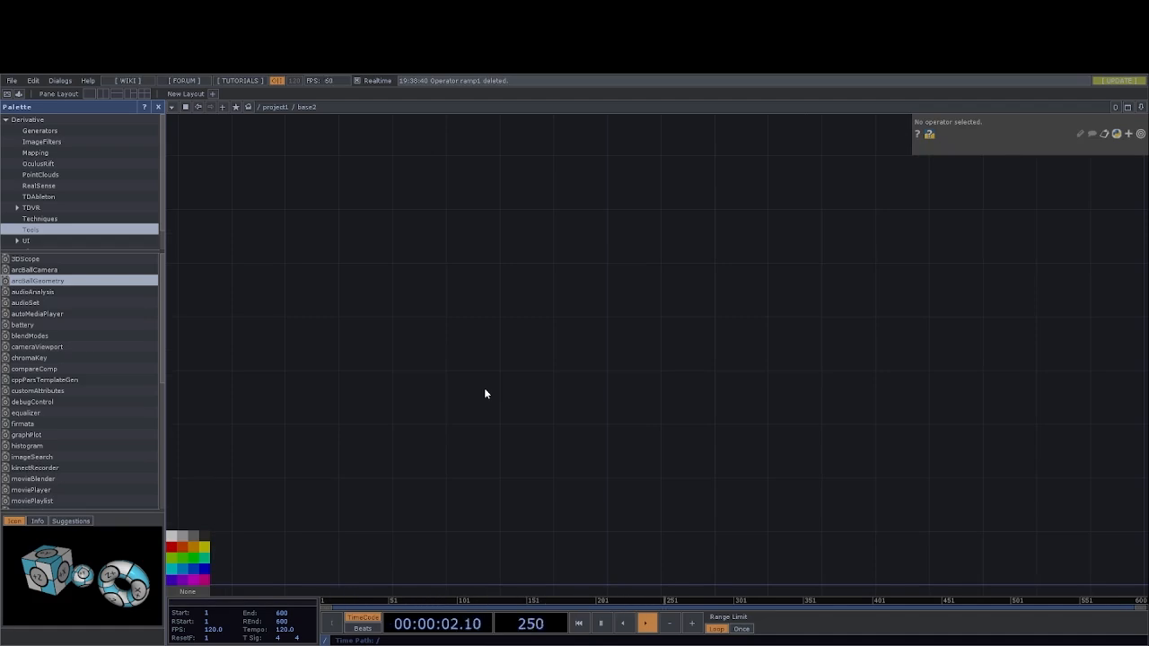
Add a Ramp TOP to the empty network and set its type to Circular.
click(426, 332)
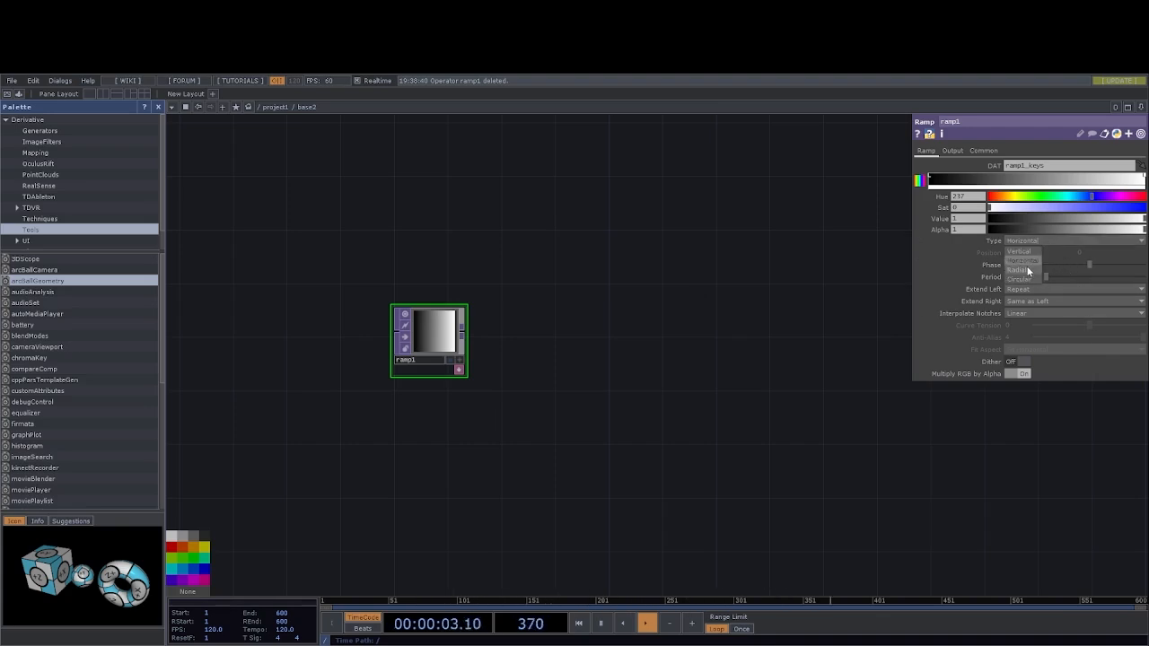
click(1028, 270)
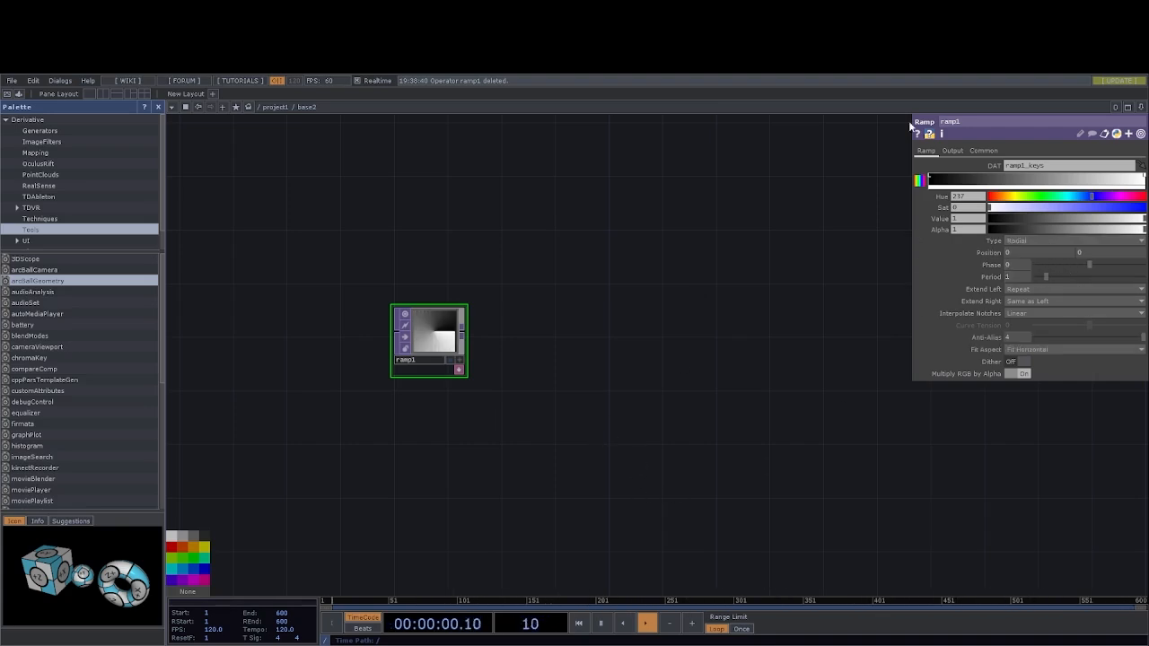
click(1045, 240)
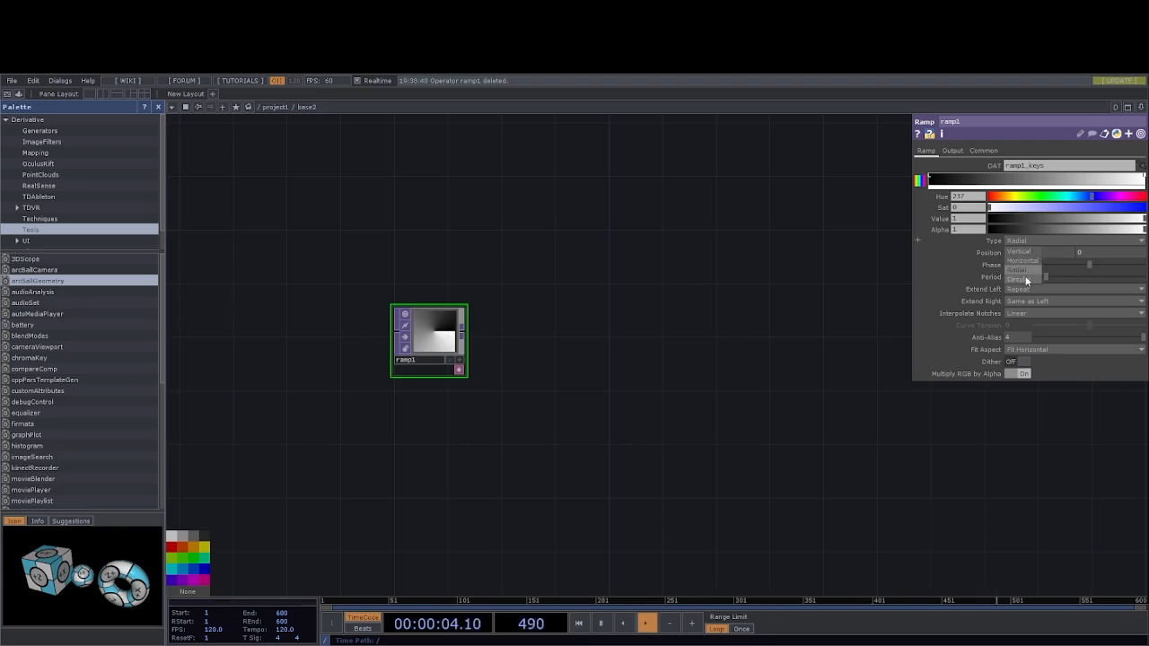
click(1026, 279)
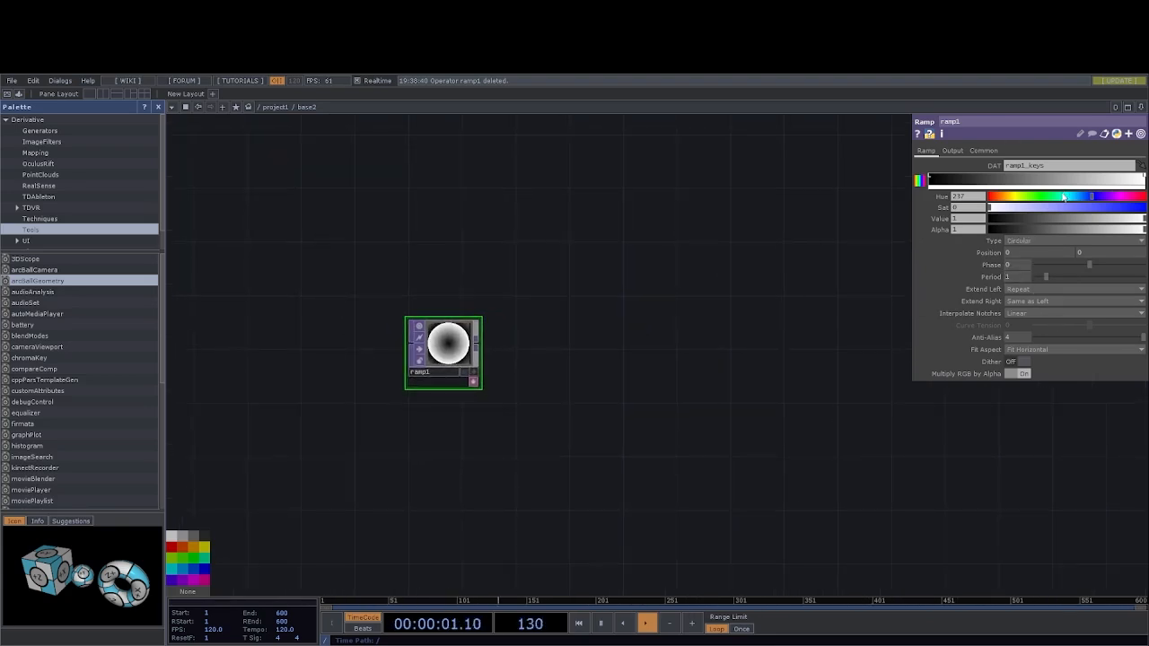
Add a middle colour key to the circular ramp and colour its first key green with saturation 0.753.
click(1035, 178)
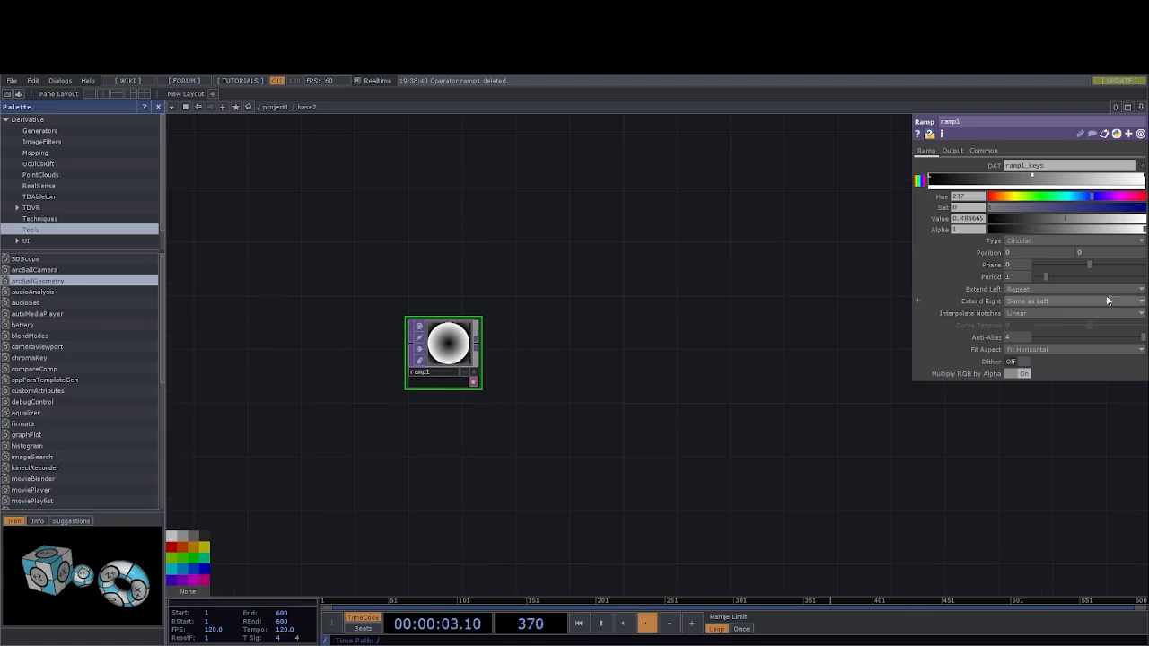
click(931, 177)
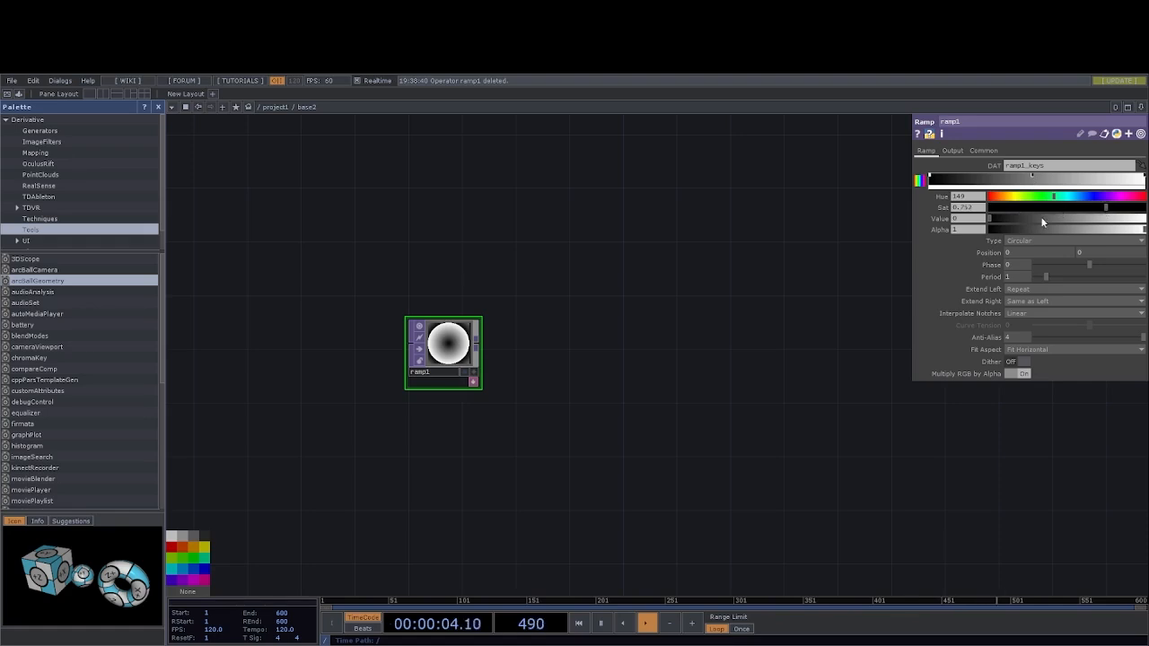
drag(1041, 219, 1110, 220)
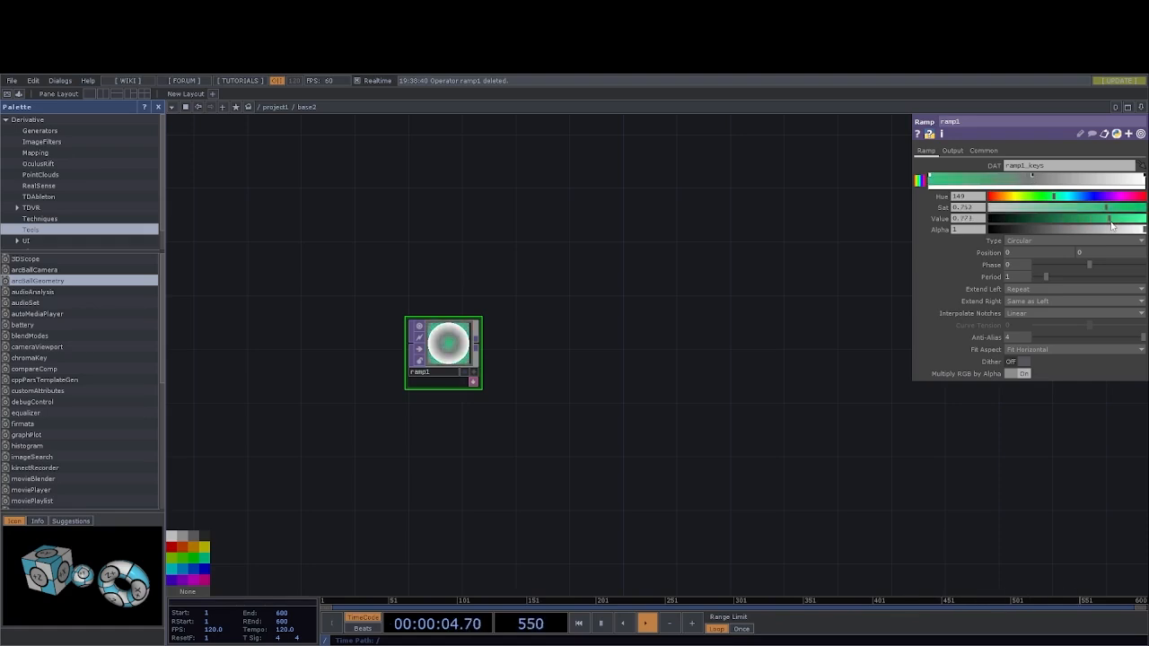
Colour the ramp's middle key blue and shift it towards the end, and make the last key green with hue 141 and saturation 1.
click(1036, 177)
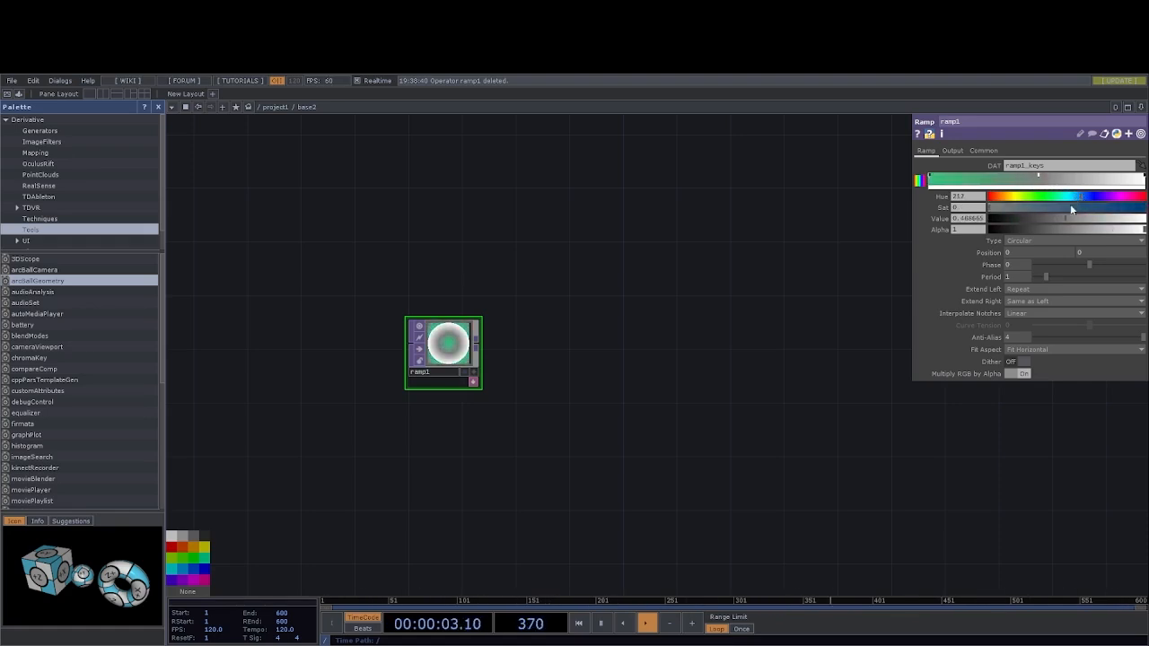
drag(1071, 208, 1144, 208)
click(1143, 176)
click(1039, 174)
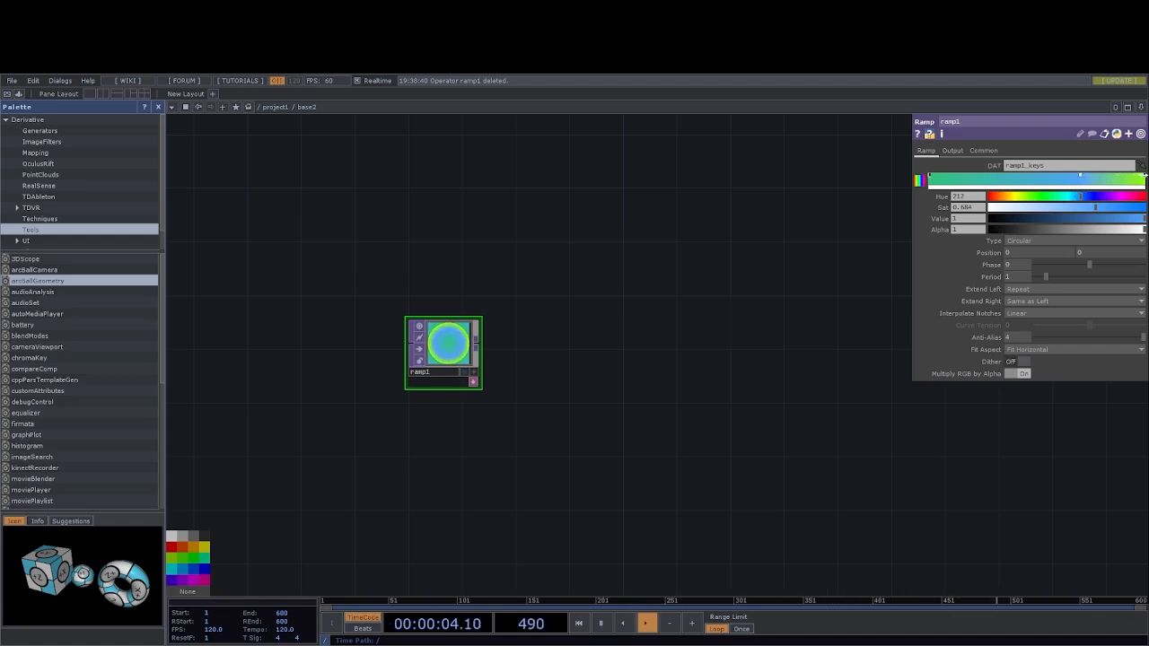
click(1146, 175)
drag(1029, 196, 1047, 196)
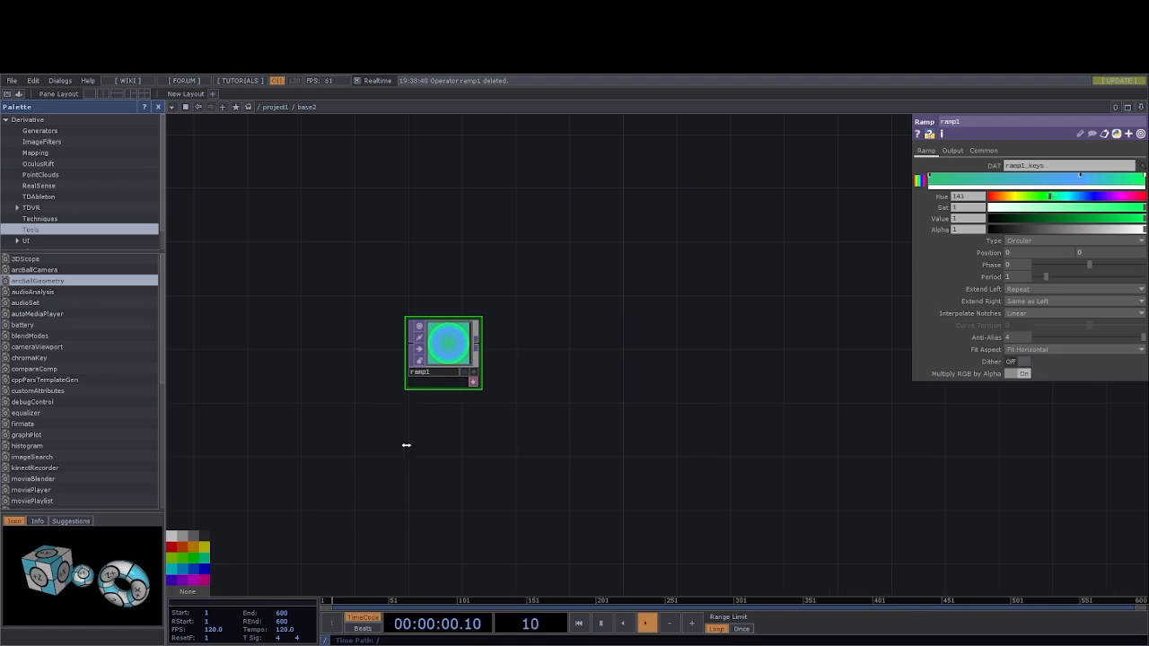
Add a second Ramp TOP with type Radial and align it beneath the circular ramp.
scroll(503, 506, down, 3)
drag(542, 502, 497, 457)
scroll(503, 523, up, 5)
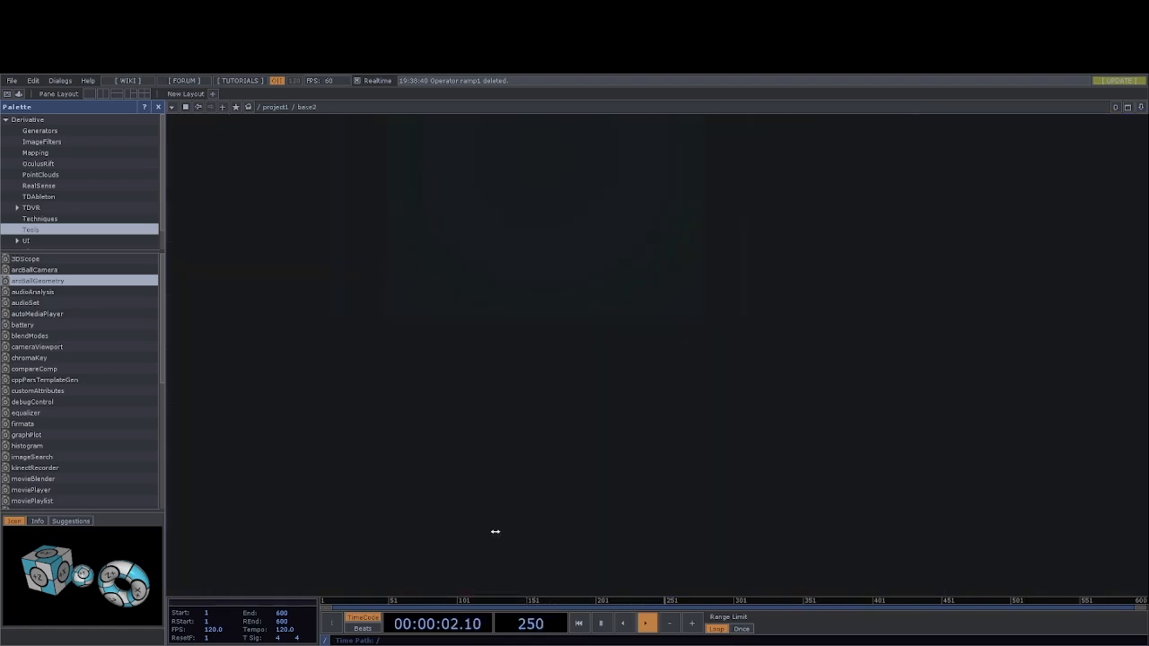
scroll(475, 515, down, 5)
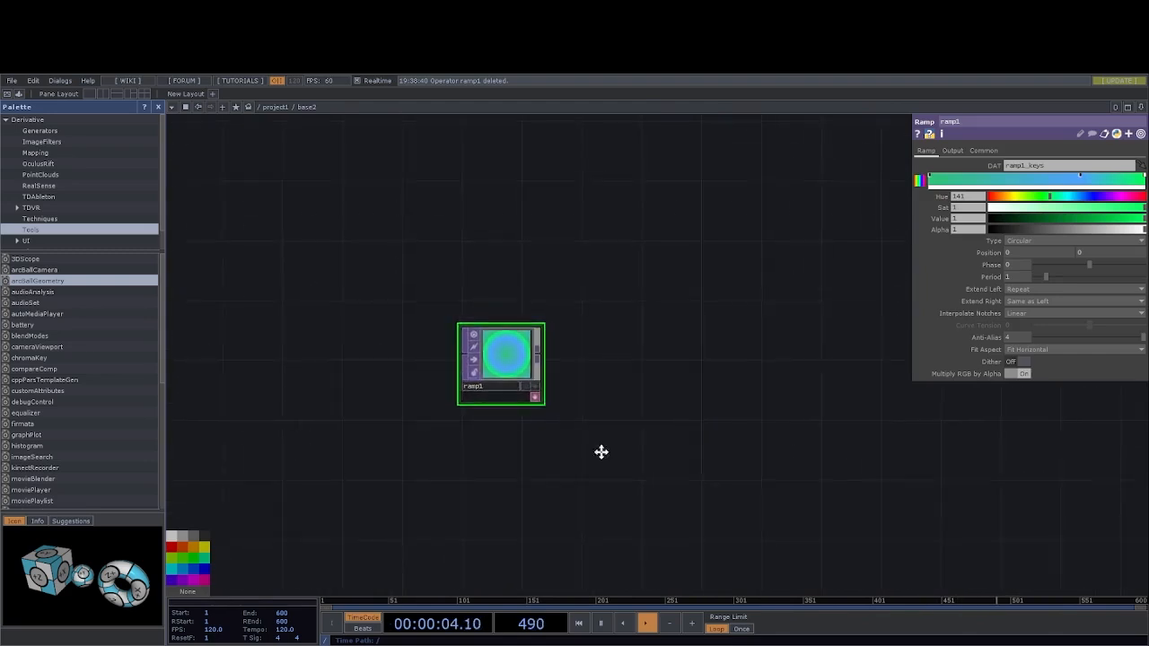
drag(601, 452, 545, 403)
scroll(538, 433, down, 2)
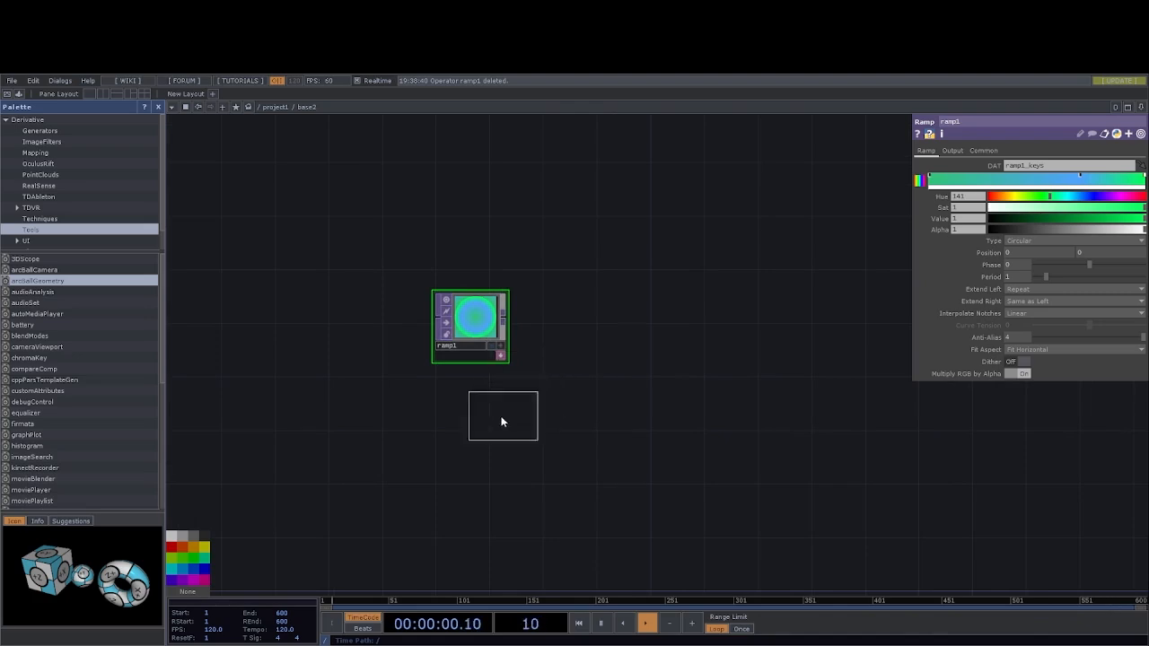
click(439, 440)
drag(432, 440, 472, 454)
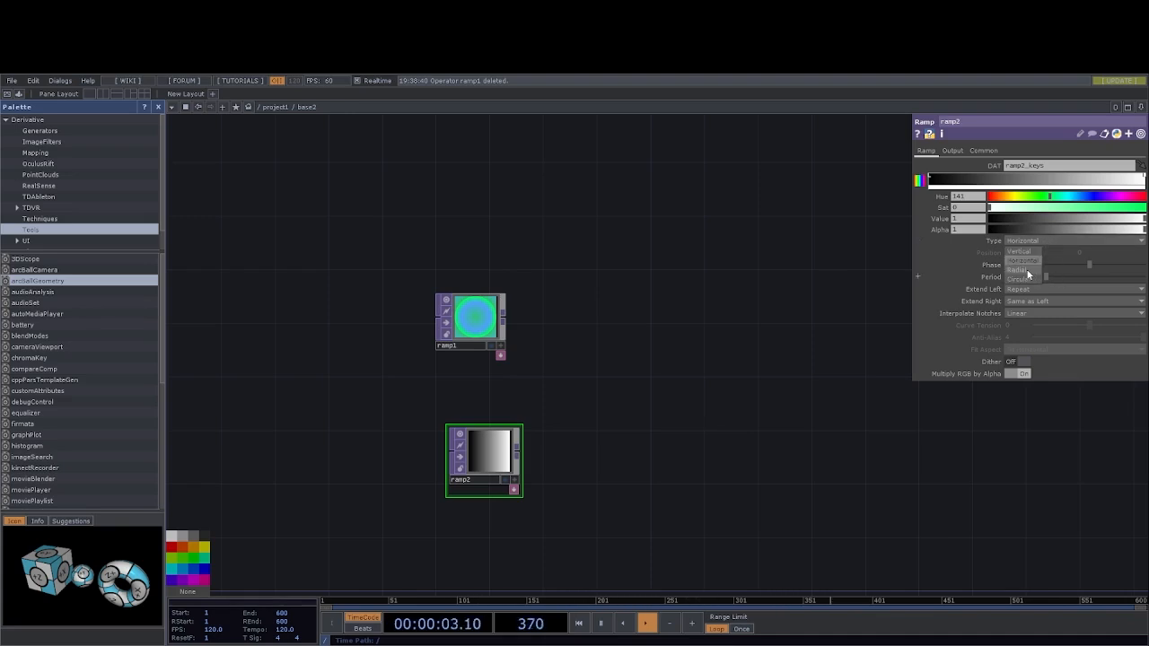
click(1023, 270)
drag(718, 465, 721, 434)
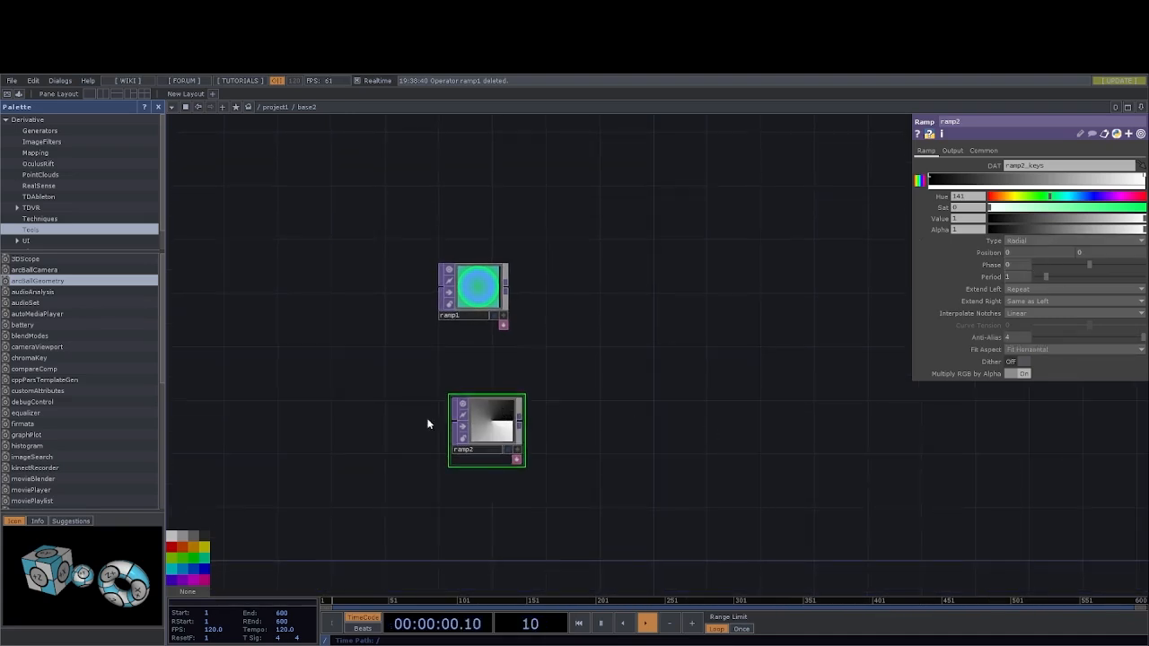
drag(485, 416, 471, 415)
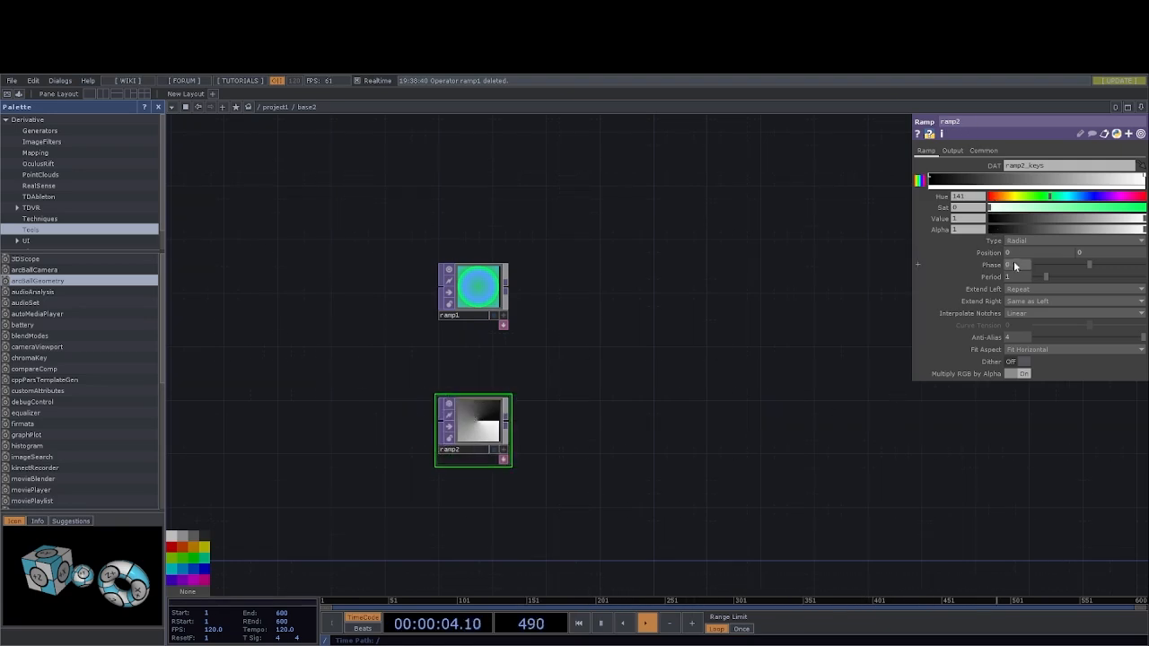
Set the radial ramp's Phase to the expression absTime.seconds.
click(984, 265)
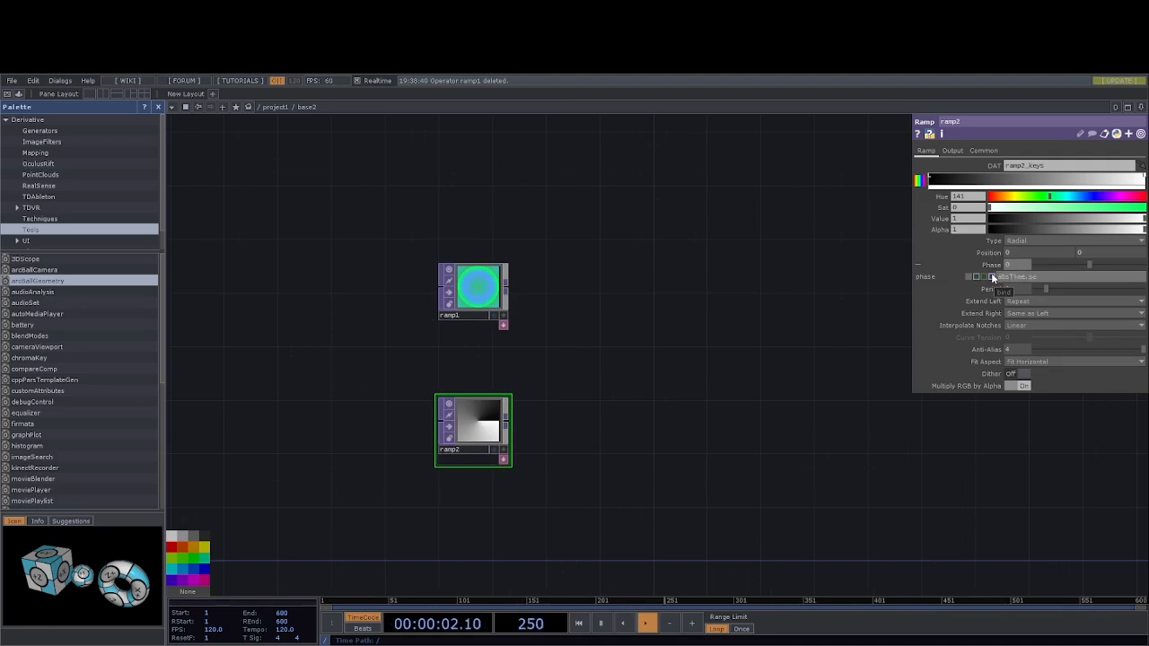
text(conds)
key(Return)
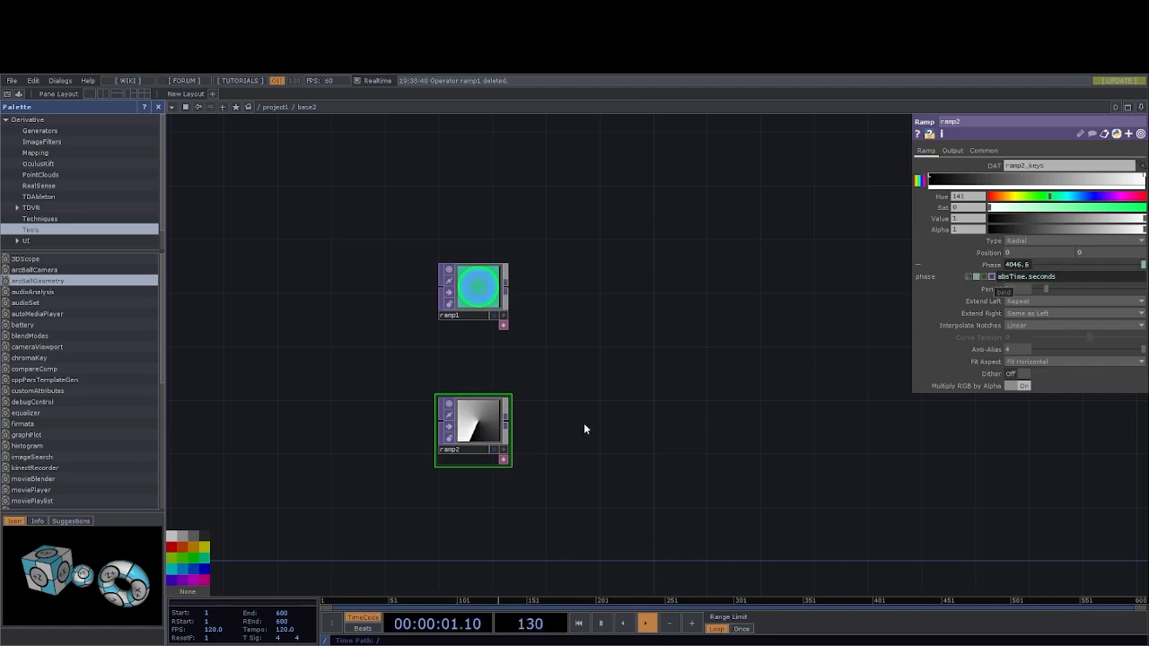
drag(625, 474, 577, 473)
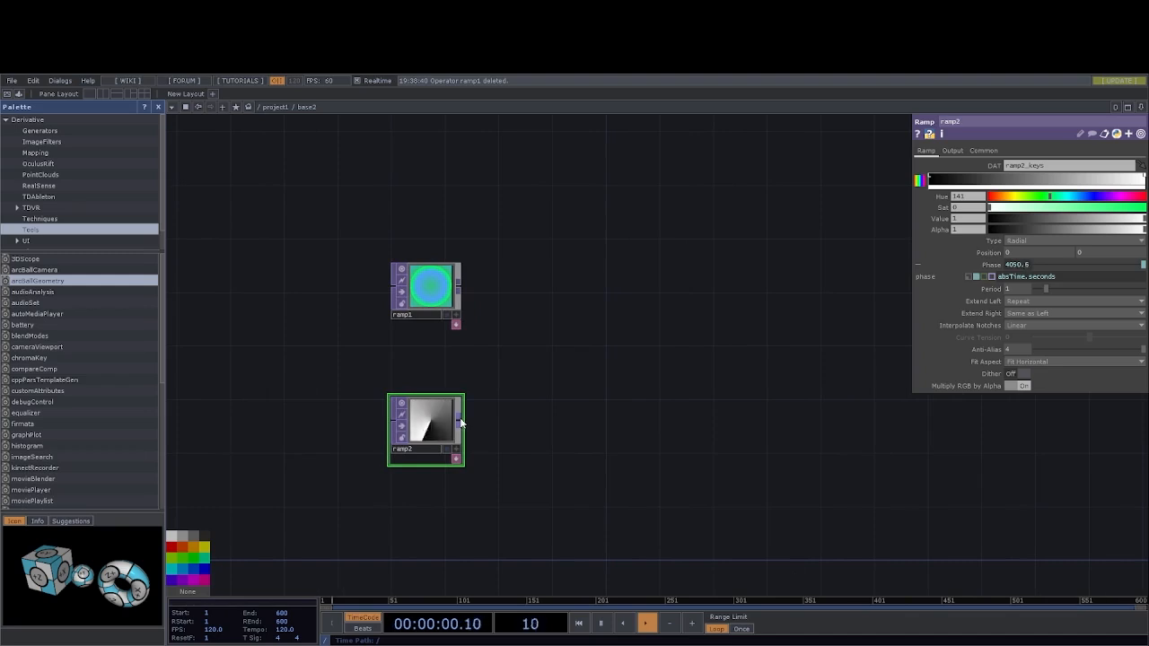
drag(523, 425, 508, 423)
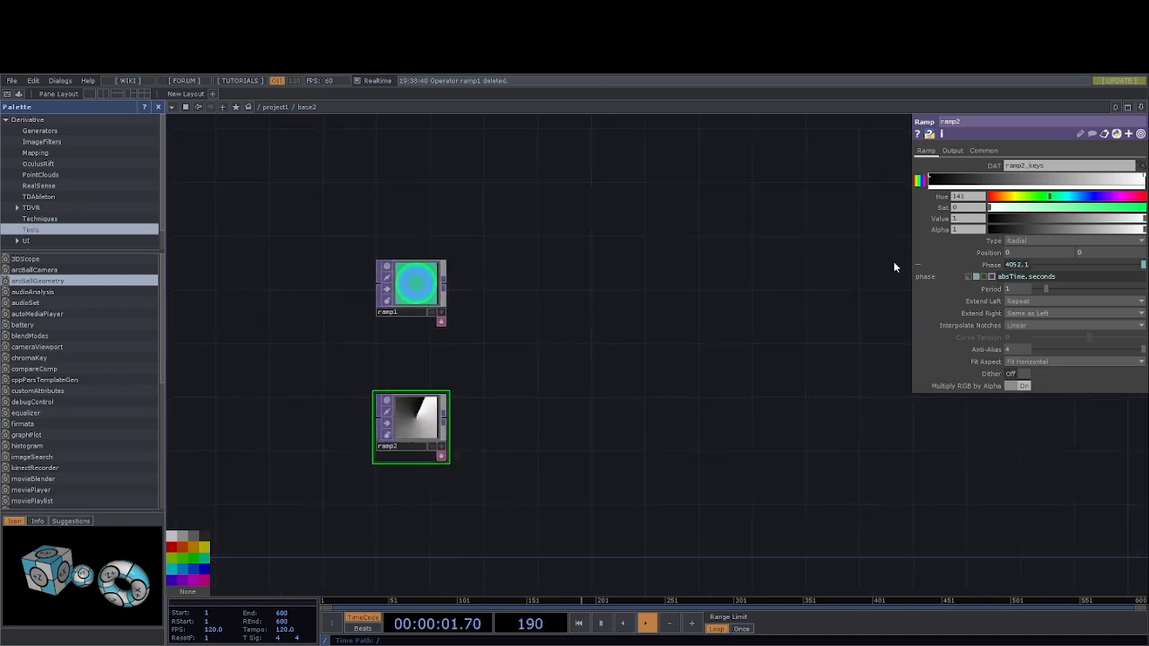
click(1061, 275)
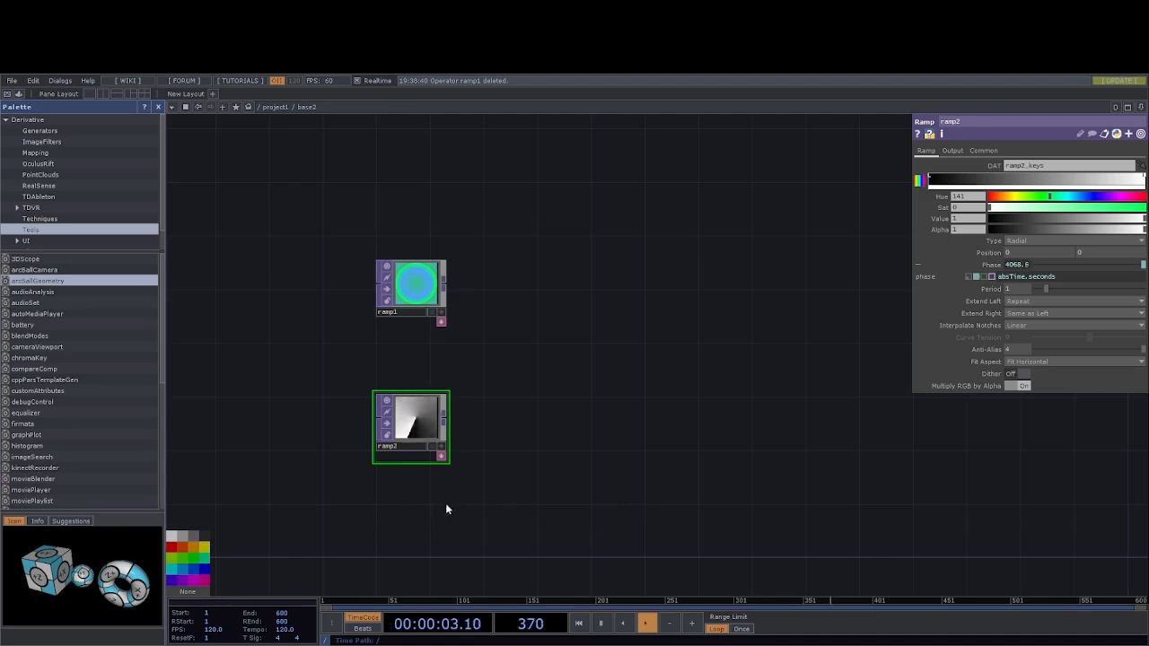
Add a Displace TOP and wire the circular ramp into its first input and the radial ramp into its second.
click(585, 339)
drag(445, 419, 544, 350)
drag(443, 287, 550, 334)
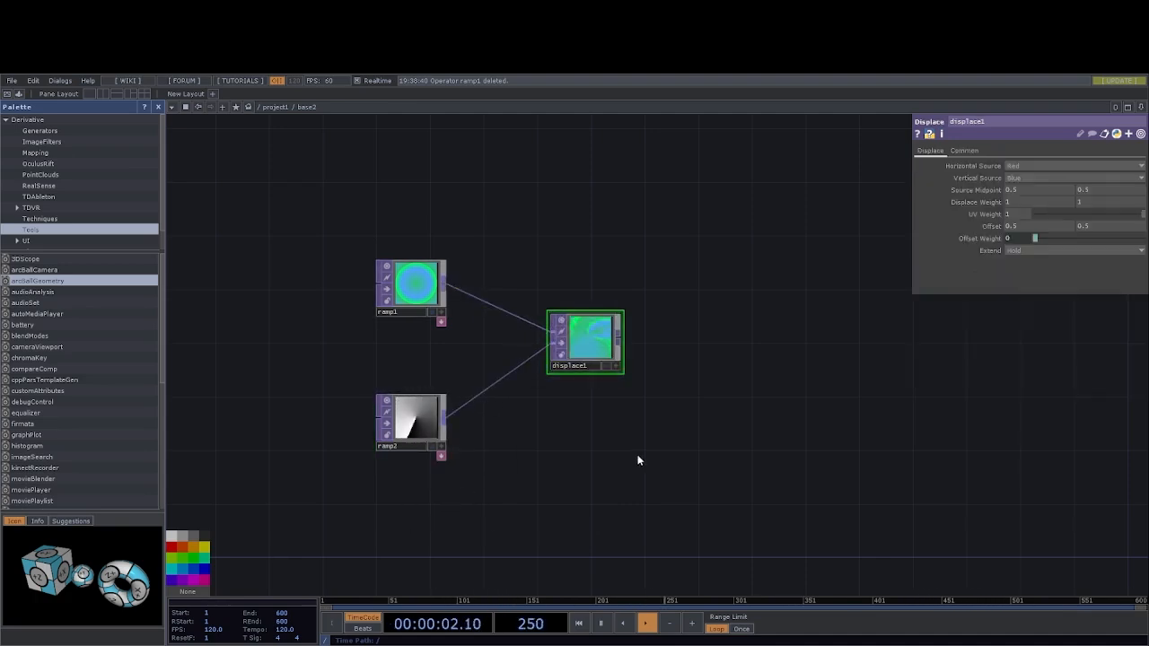
Append a Null TOP to the Displace output and place it far downstream, leaving room between the two.
drag(646, 389, 569, 377)
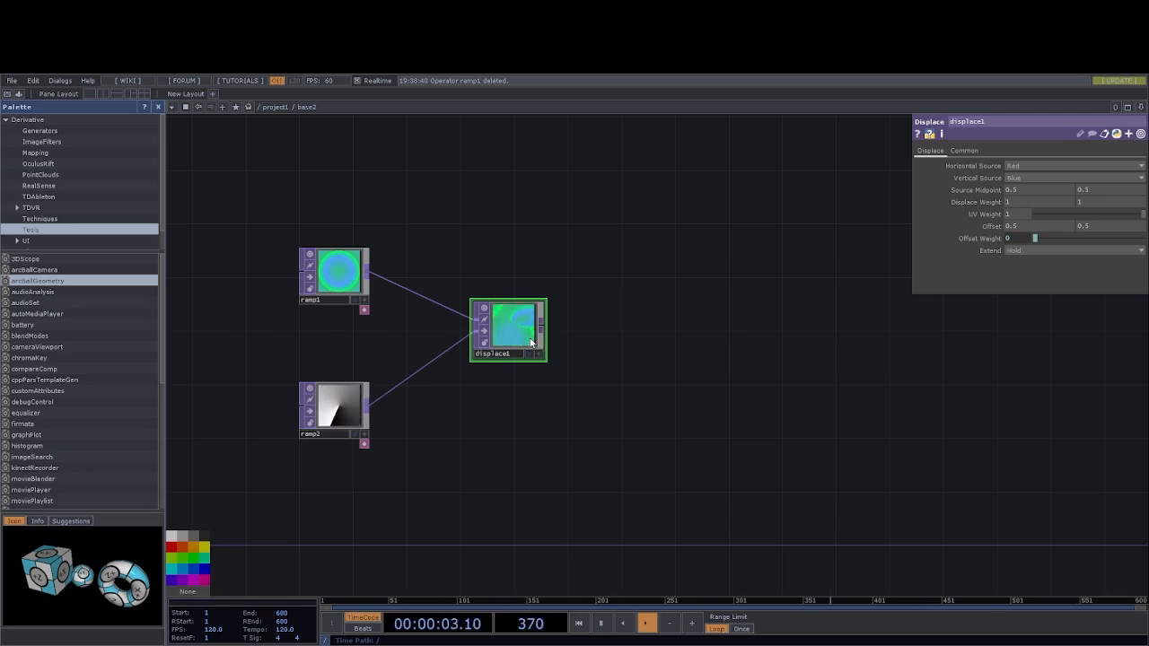
key(alt+shift+n)
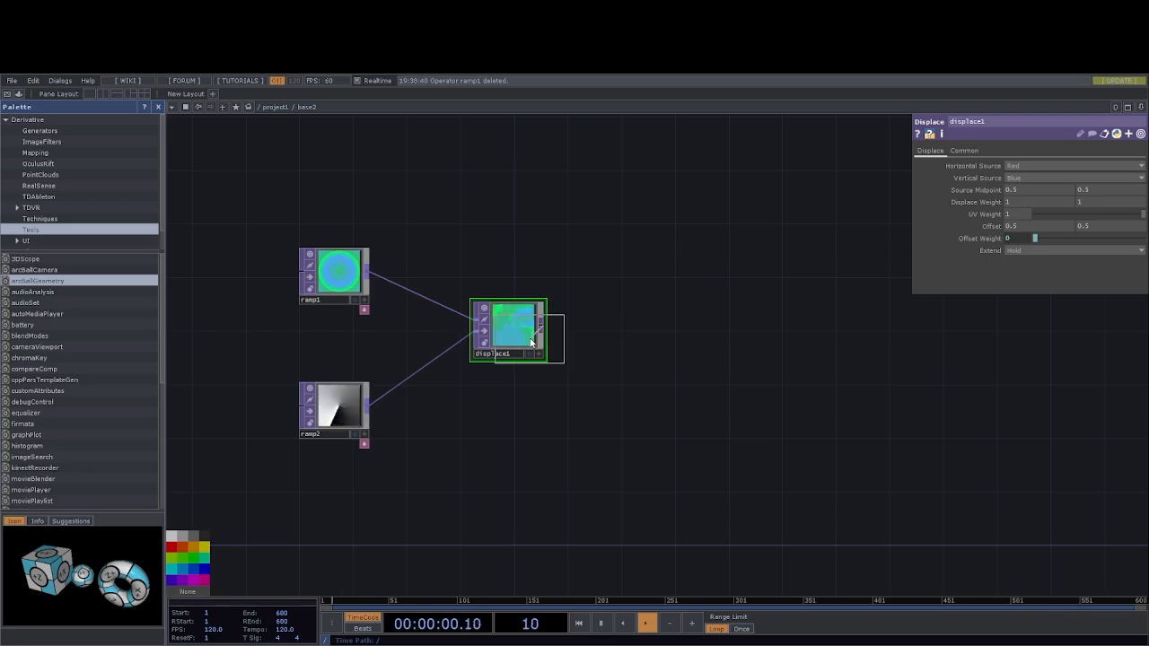
click(1043, 332)
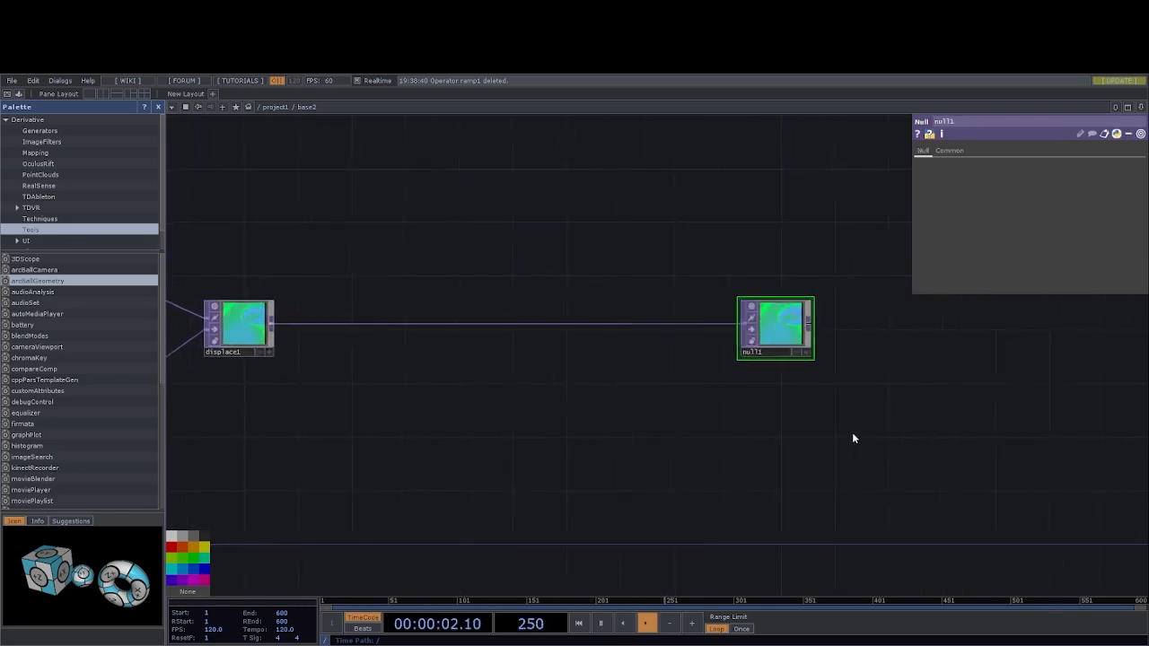
drag(854, 438, 914, 438)
key(u)
drag(856, 501, 695, 464)
scroll(794, 467, up, 5)
scroll(794, 467, up, 2)
scroll(791, 470, down, 6)
scroll(713, 424, up, 3)
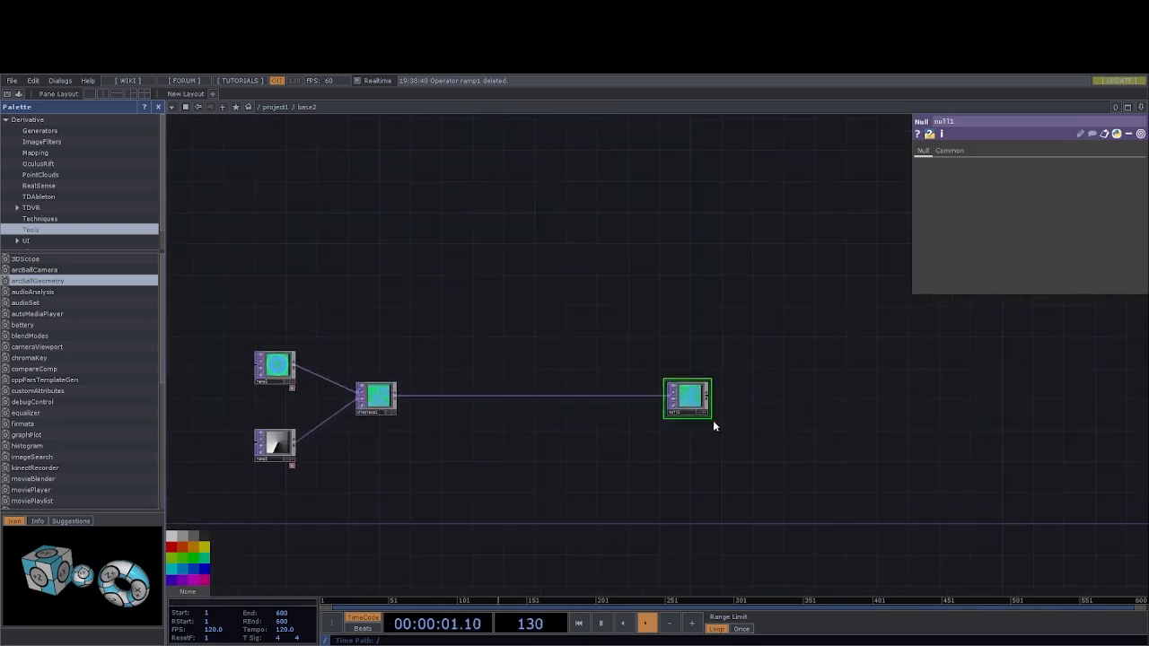
drag(709, 415, 990, 408)
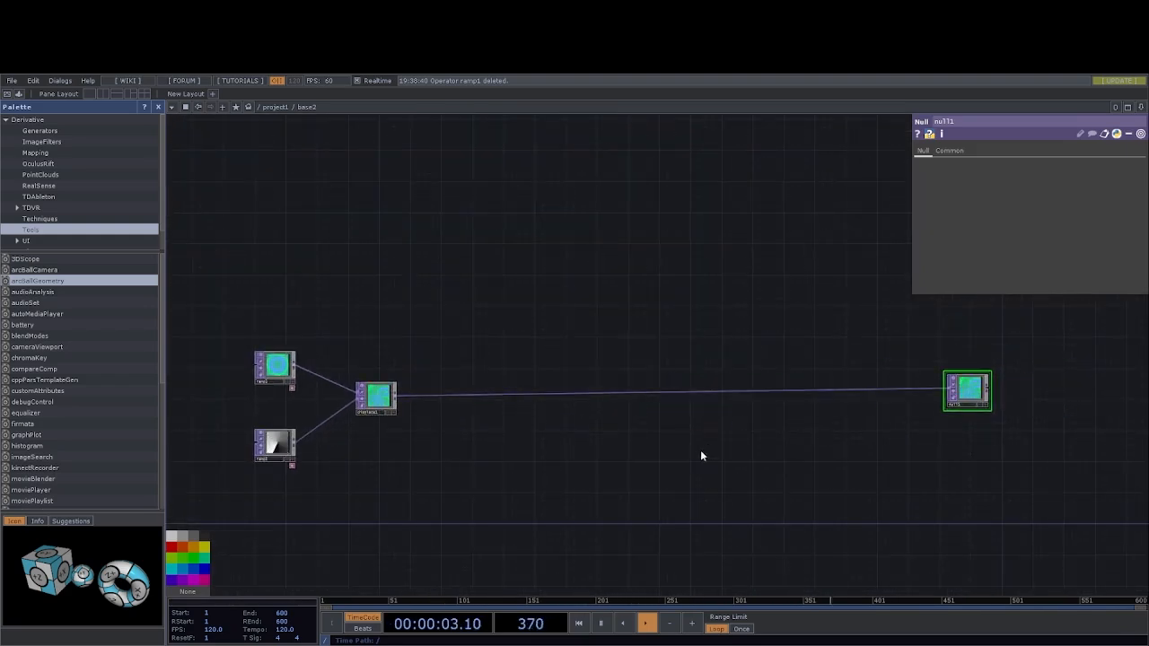
Rename the downstream Null TOP to bg and display its output as the network background.
drag(701, 451, 721, 455)
drag(994, 393, 1008, 393)
drag(1021, 437, 1017, 443)
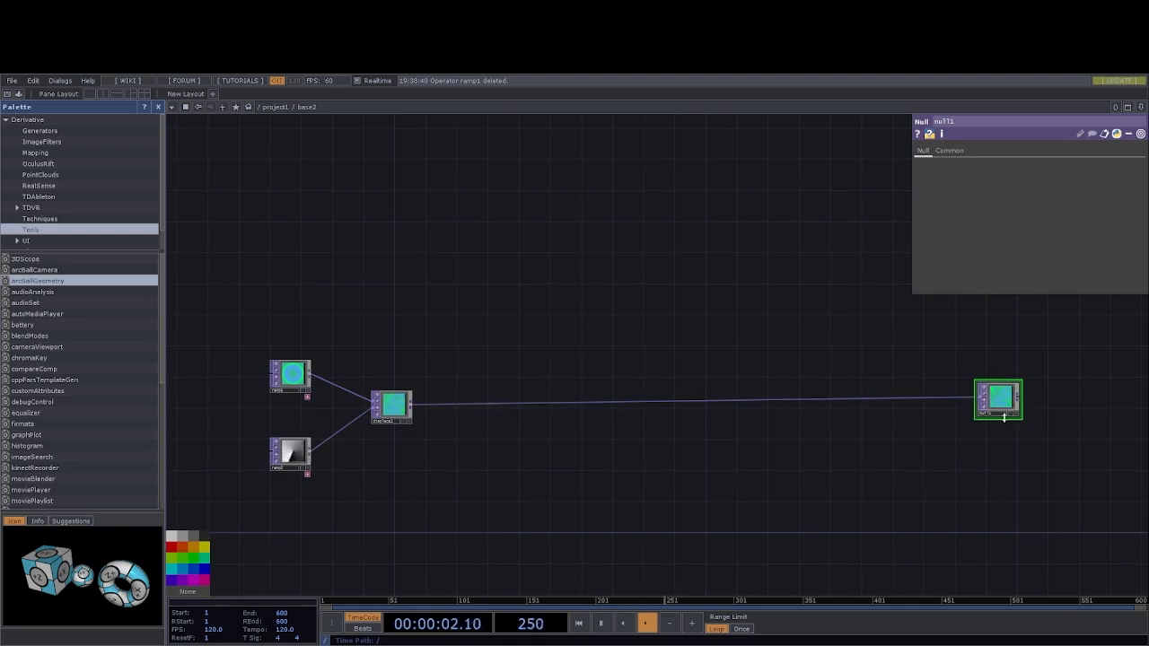
click(951, 422)
click(1011, 415)
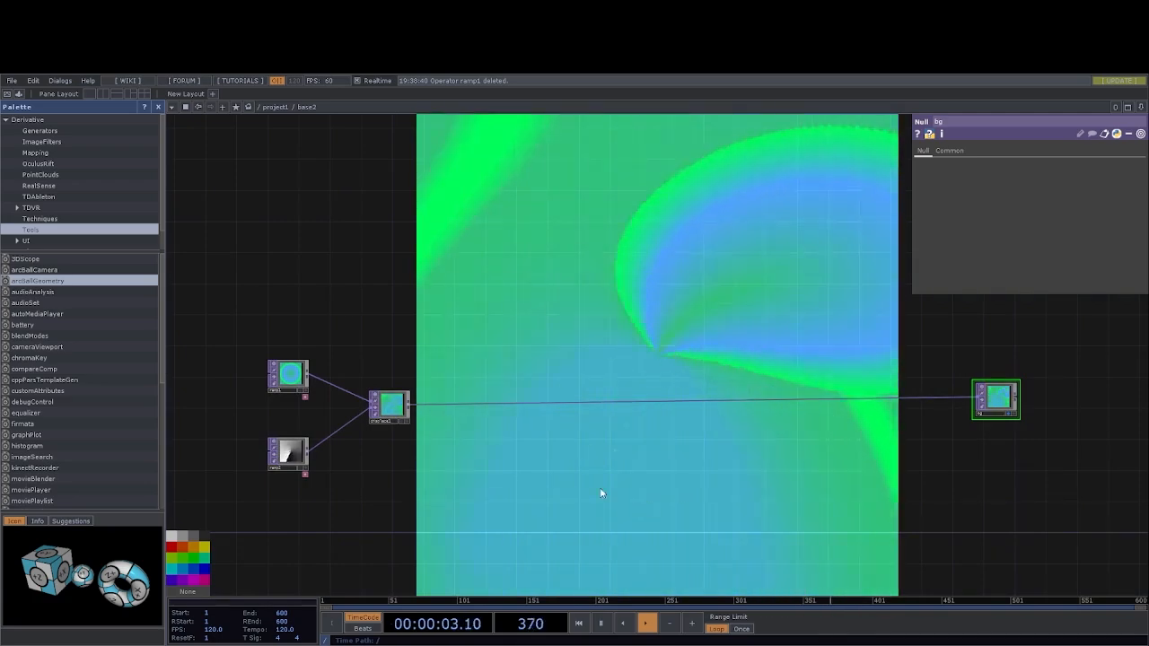
Set the circular ramp's resolution to 1280 x 720.
click(288, 374)
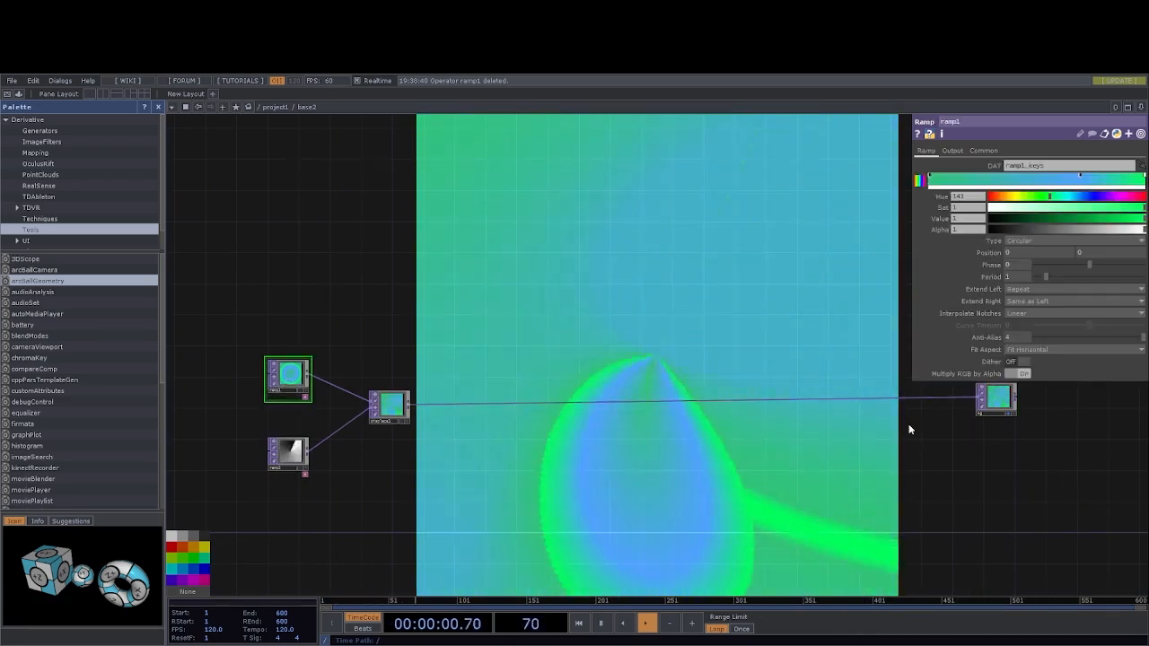
click(957, 151)
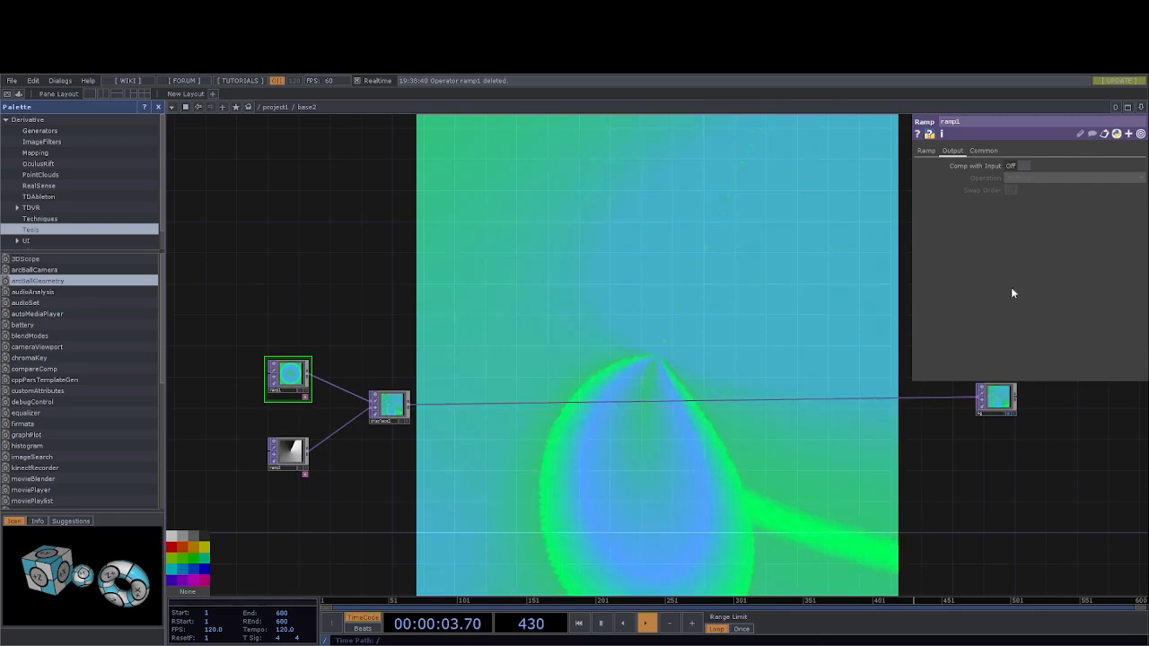
click(982, 151)
click(1140, 178)
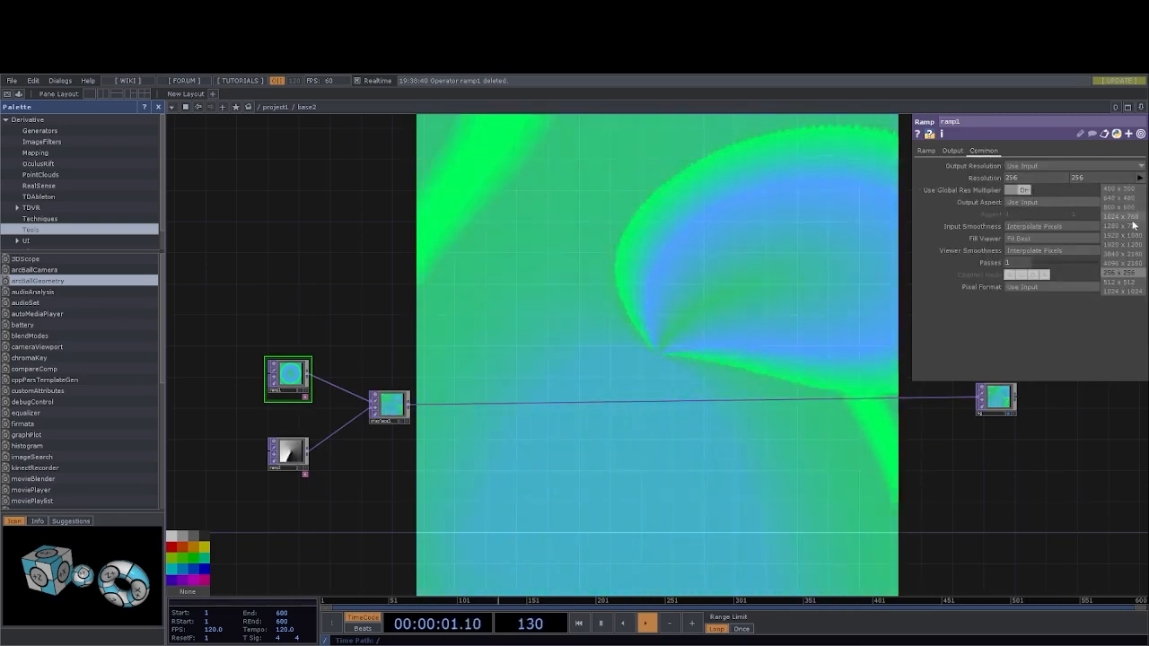
click(1122, 225)
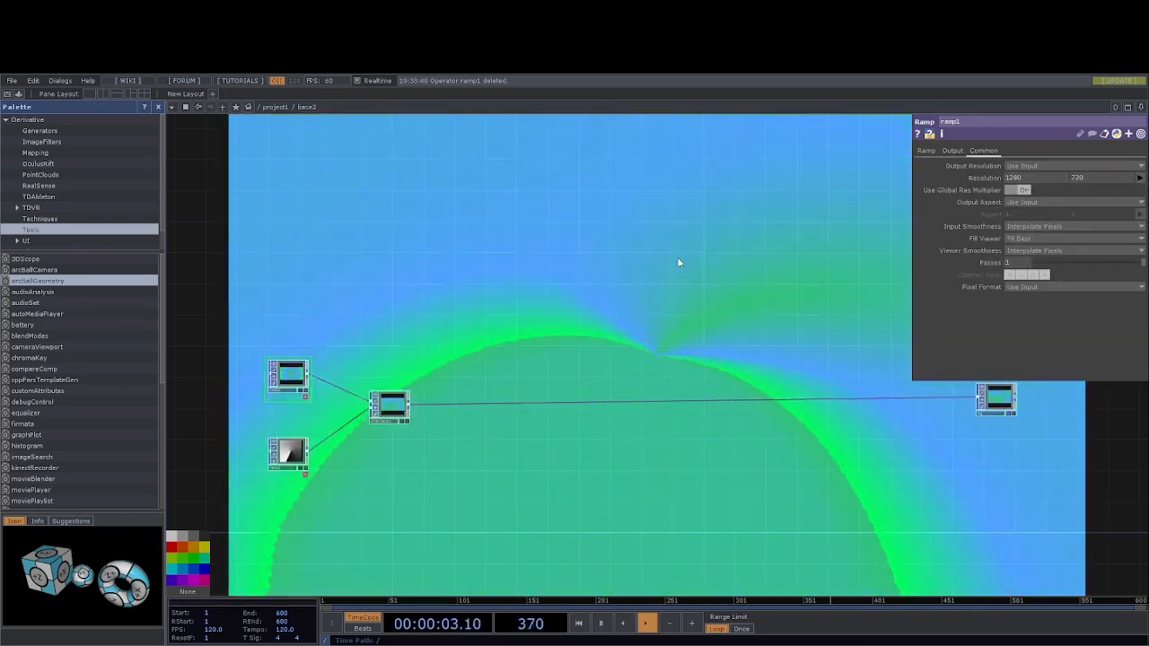
Set the radial ramp's resolution to 1280 x 720 as well.
click(290, 421)
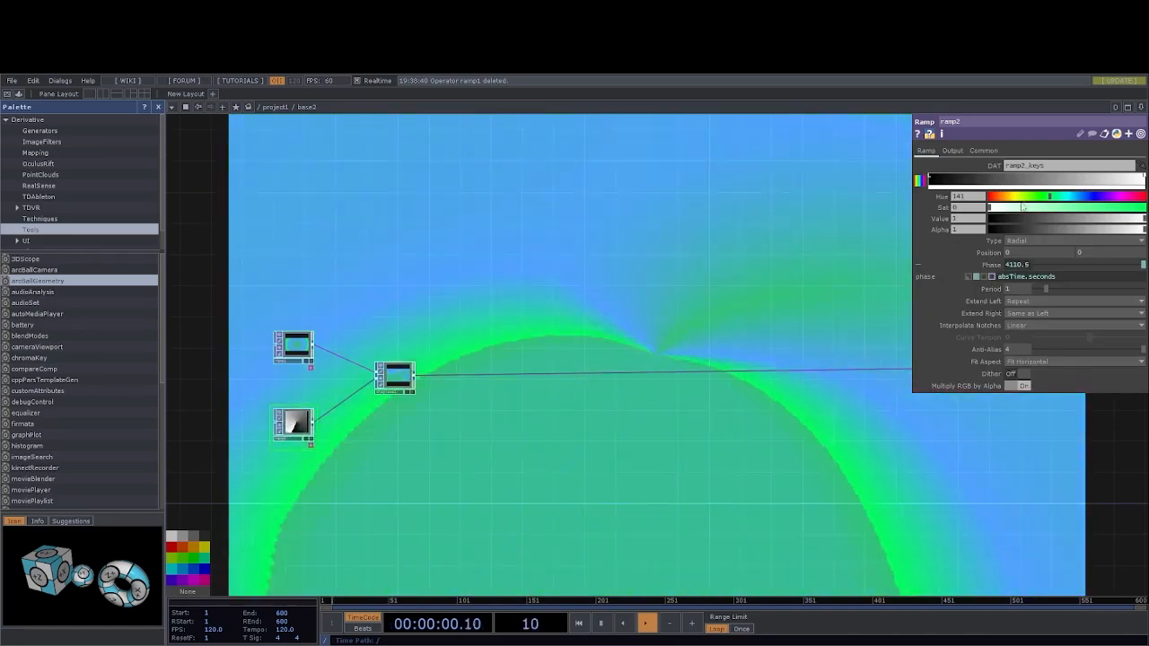
click(977, 151)
click(1139, 177)
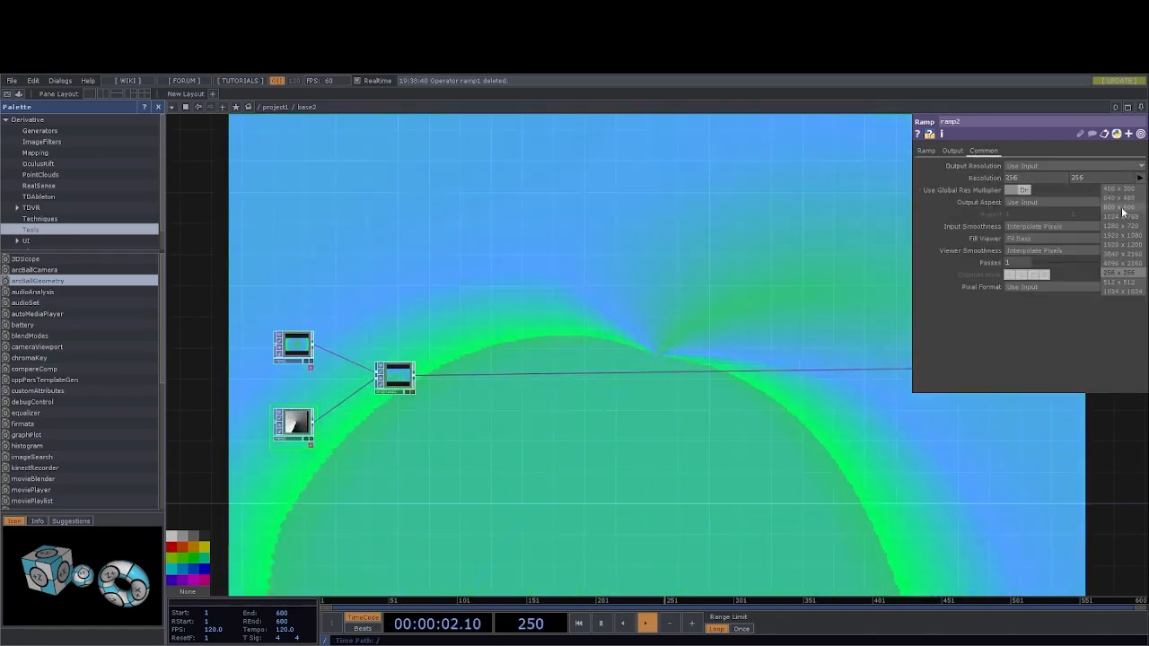
click(1135, 226)
Check the common resolution settings of the Displace TOP, the ramps and the bg Null.
drag(680, 249, 675, 236)
click(392, 367)
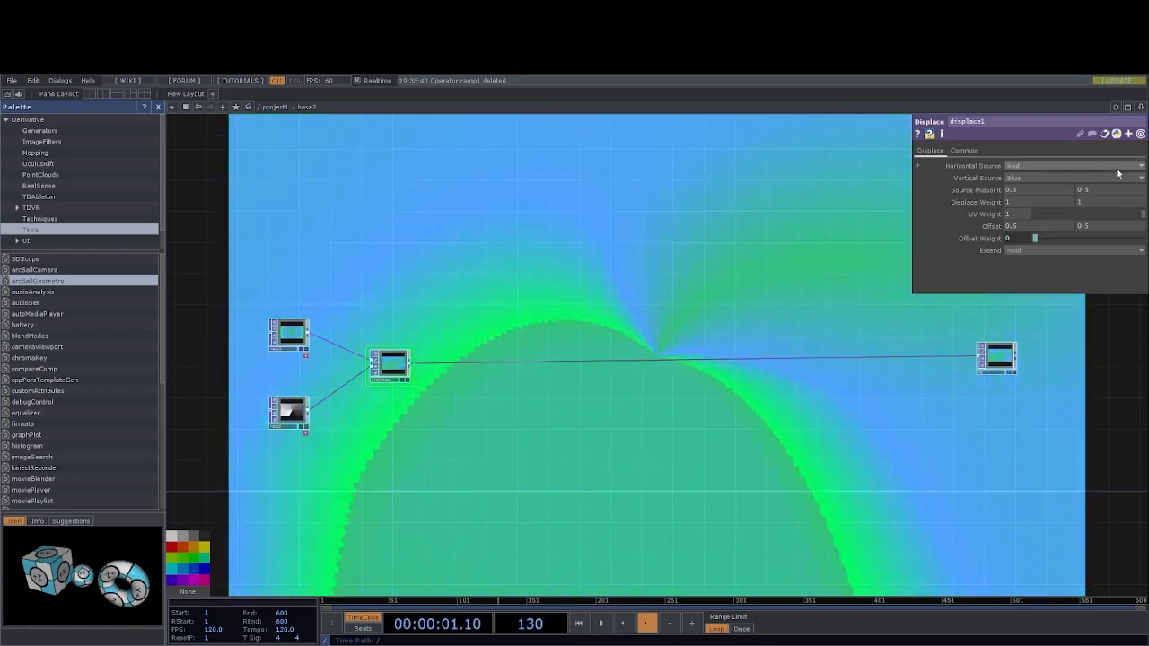
click(964, 151)
click(295, 333)
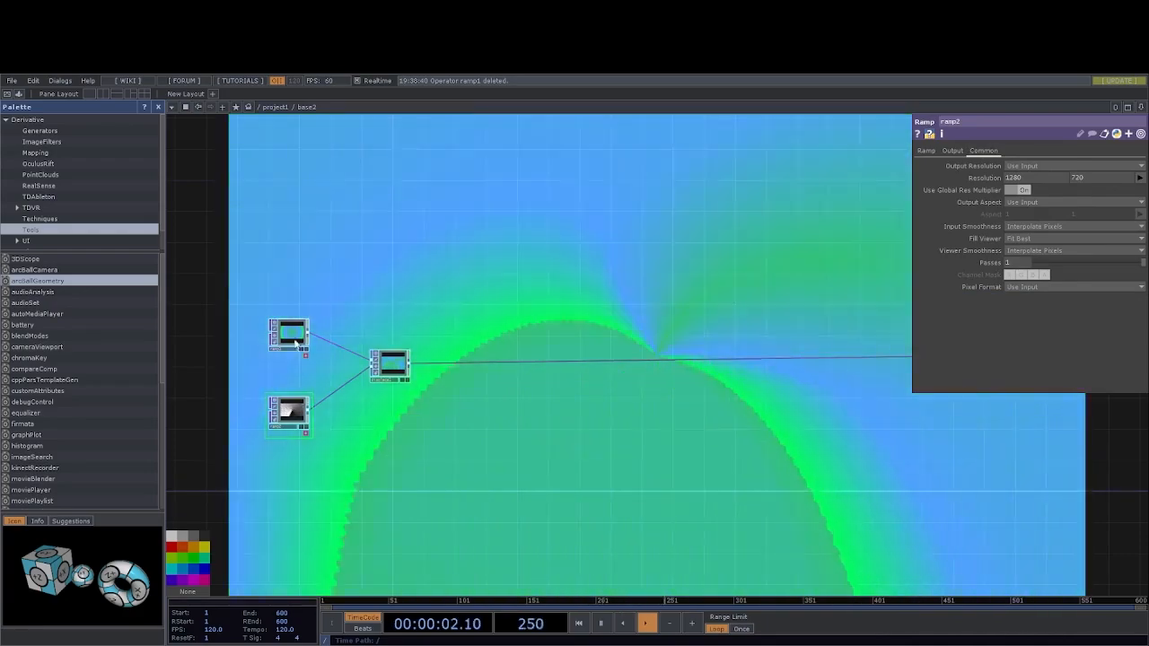
drag(798, 486, 617, 536)
click(810, 411)
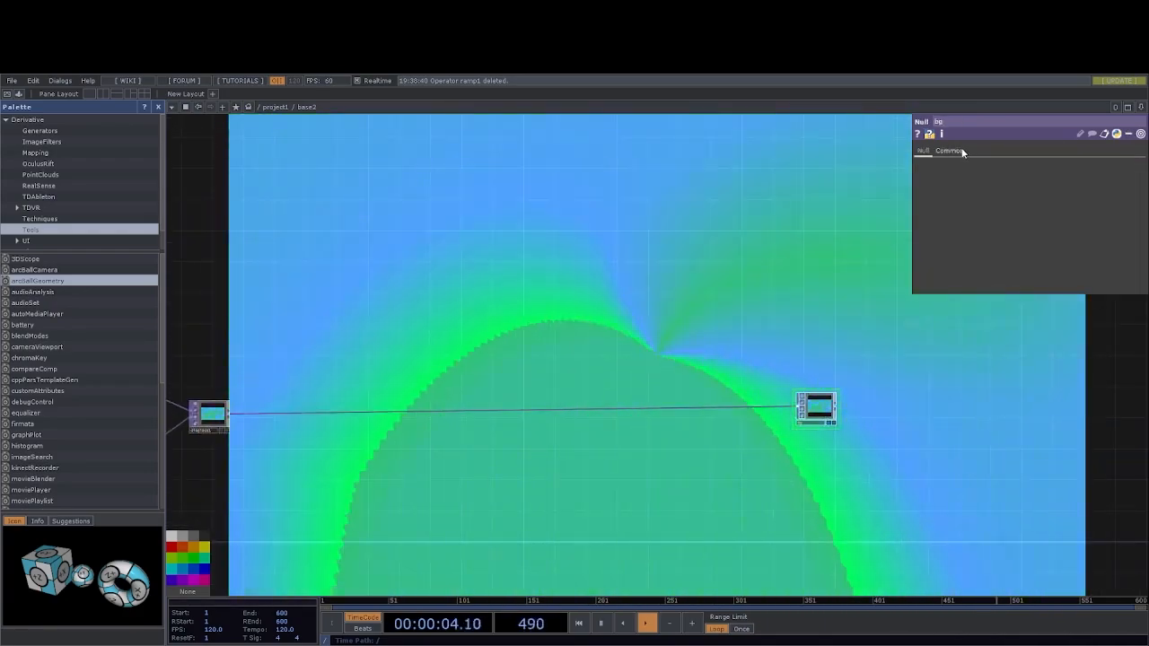
click(949, 150)
drag(445, 451, 666, 438)
scroll(583, 449, down, 3)
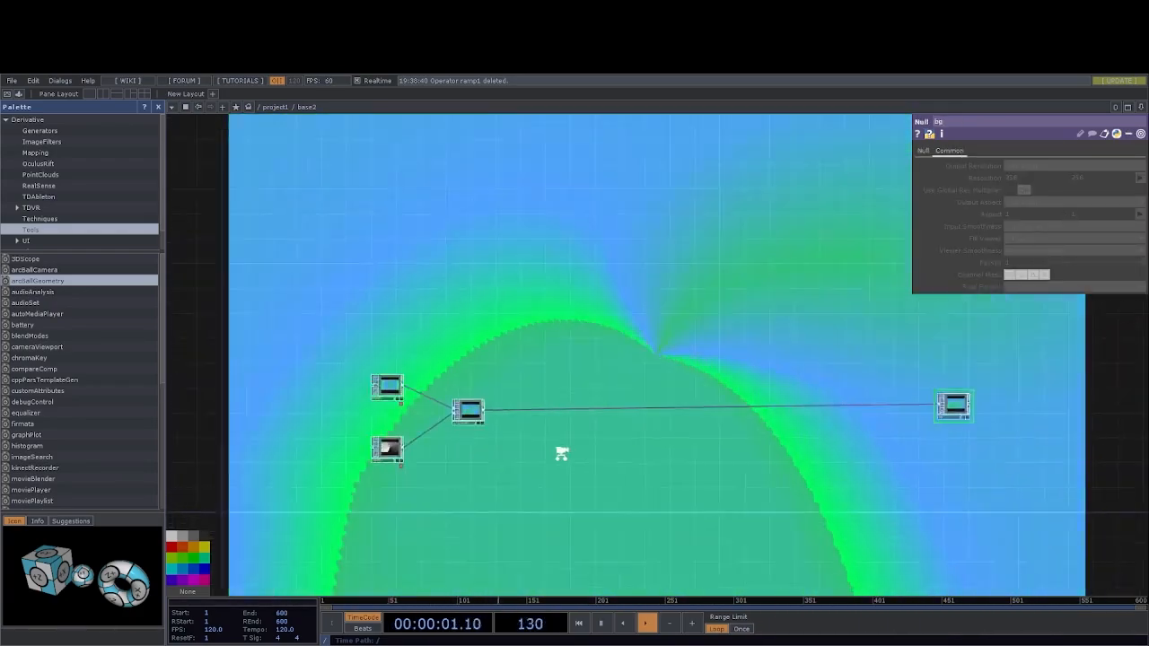
drag(559, 454, 533, 443)
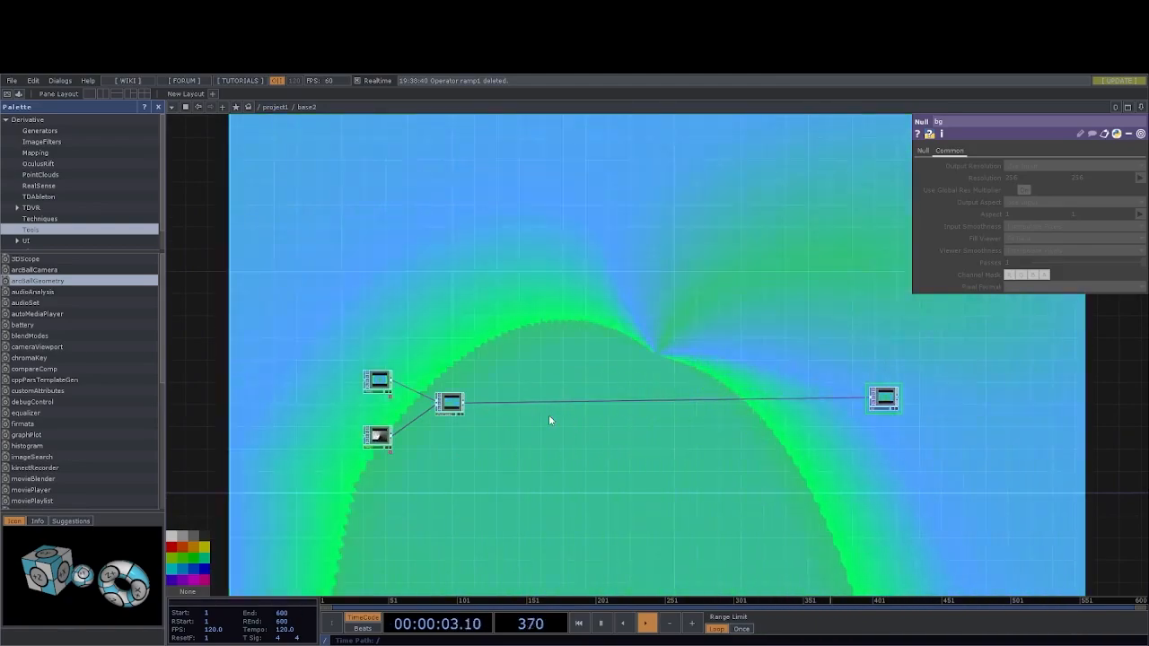
drag(584, 441, 581, 430)
Set both Displace Weight values of the Displace TOP to 0.7.
click(448, 392)
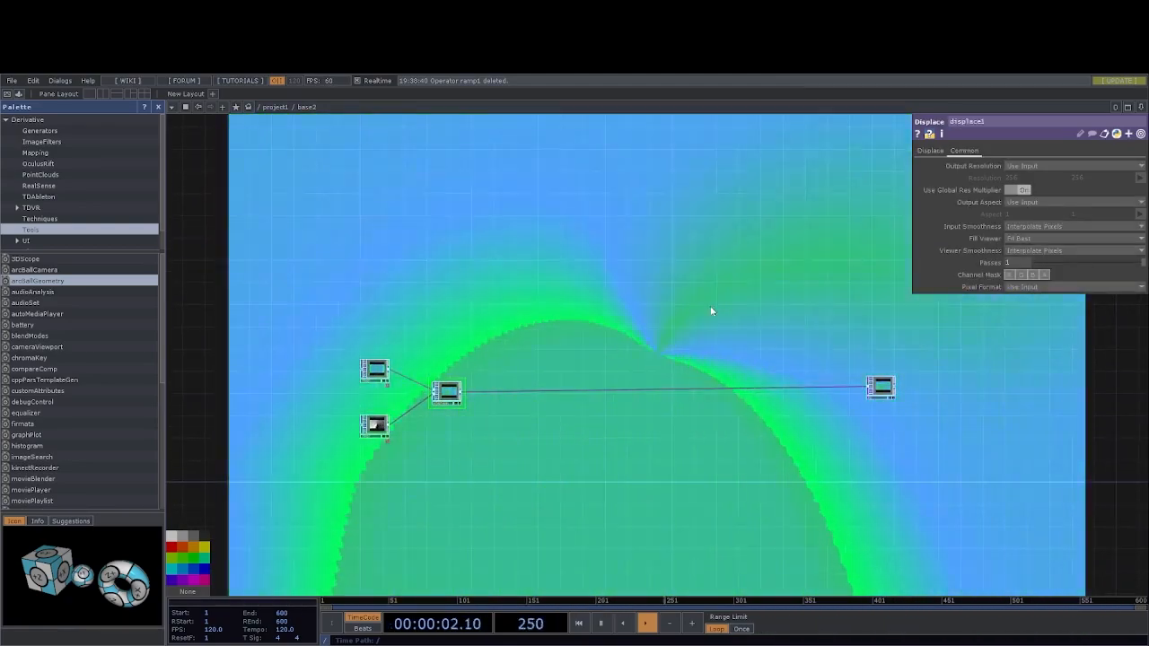
click(939, 151)
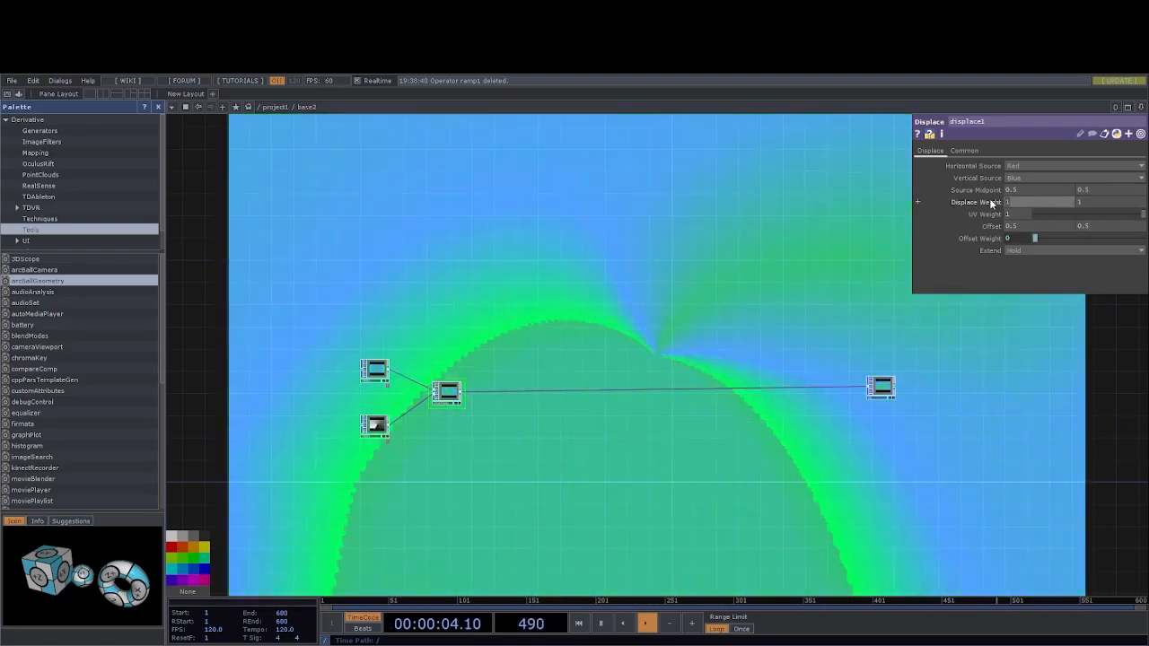
text(0.)
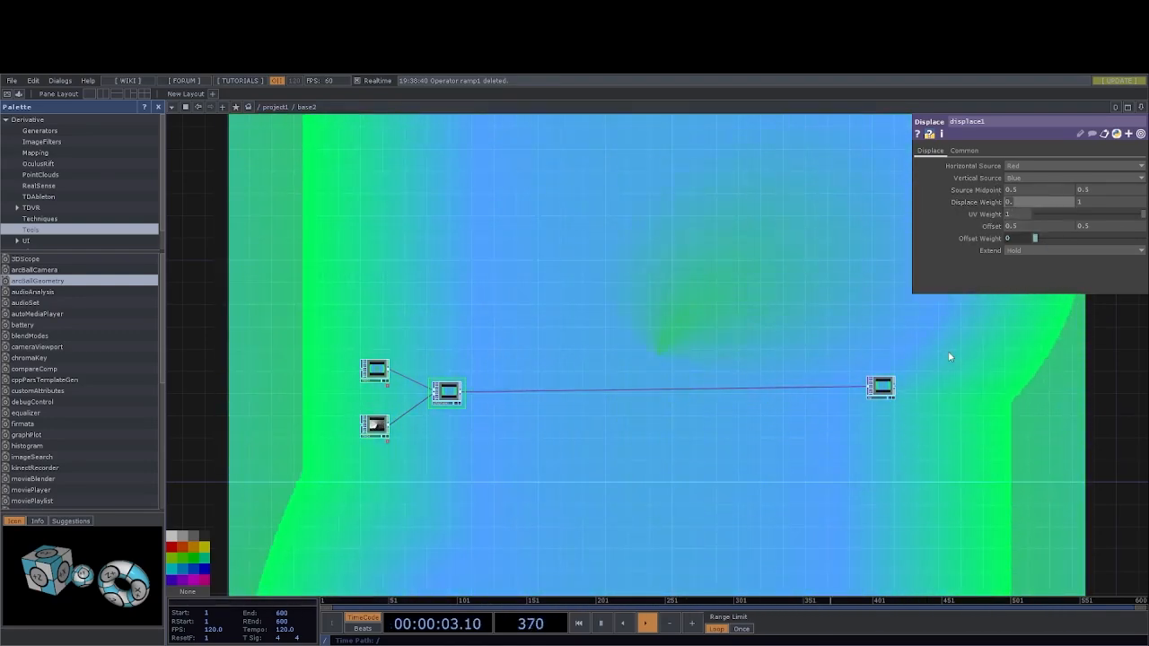
key(ctrl+z)
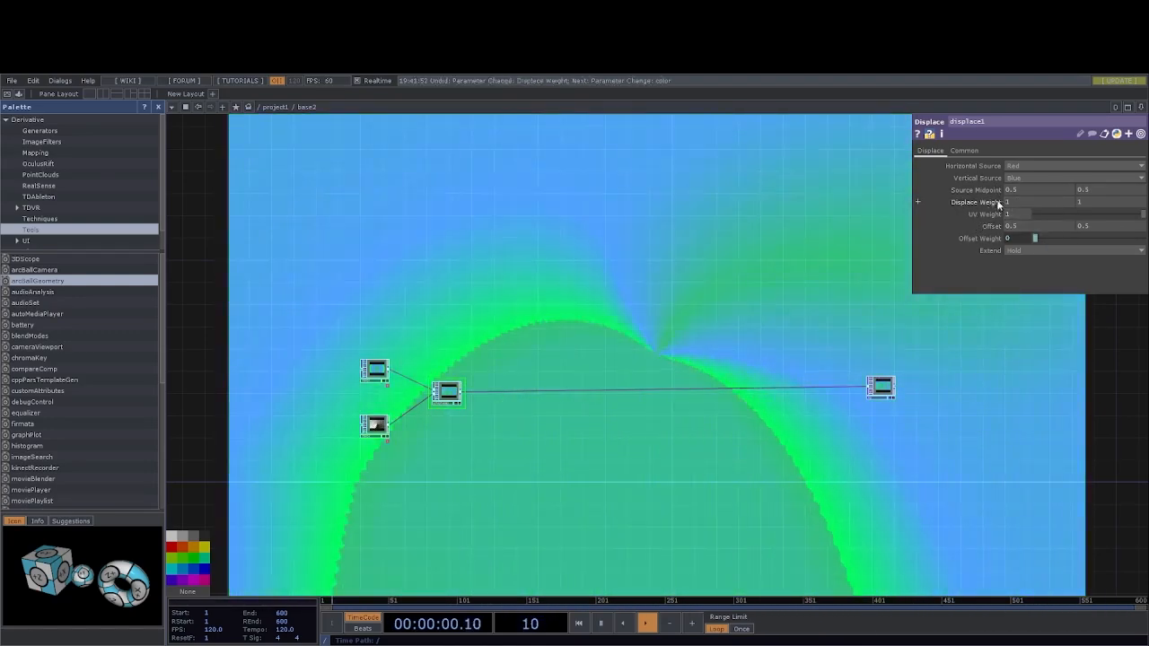
middle_drag(987, 204, 960, 203)
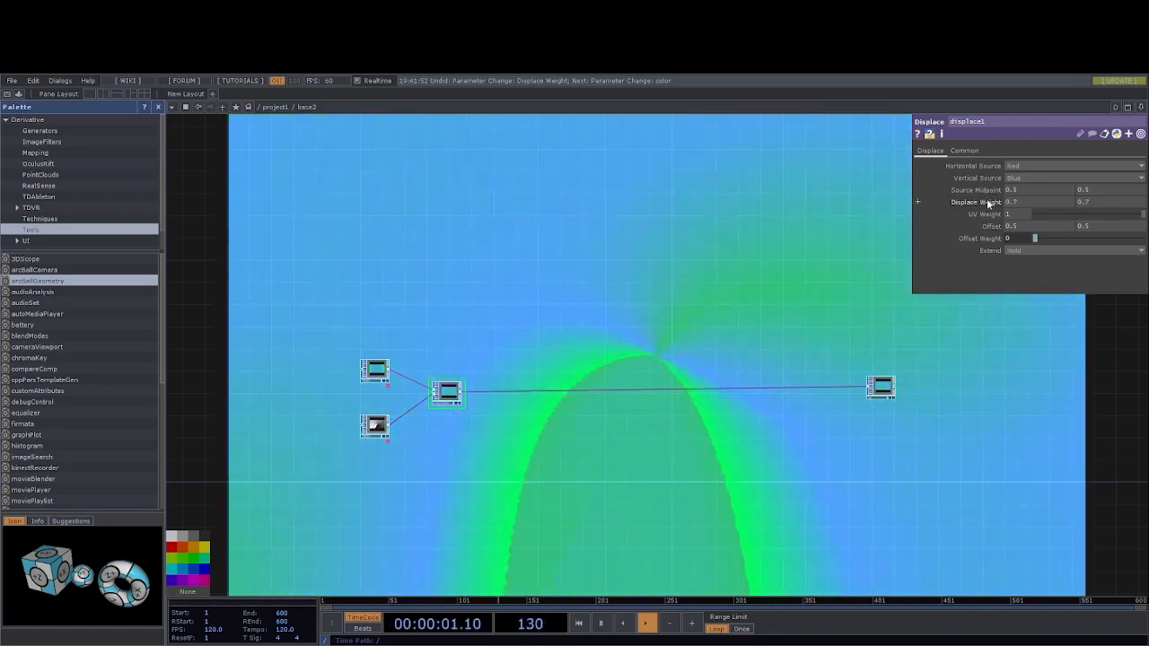
Add a Rectangle TOP above the Displace TOP, between it and the bg Null.
drag(538, 423, 553, 434)
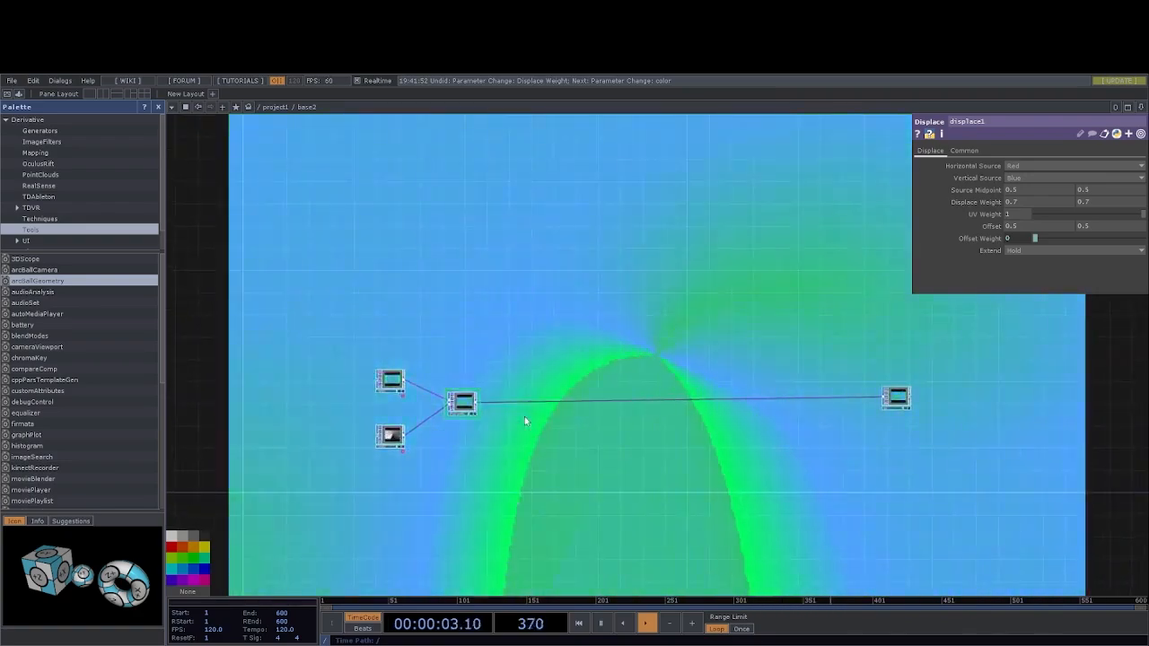
drag(545, 352, 548, 362)
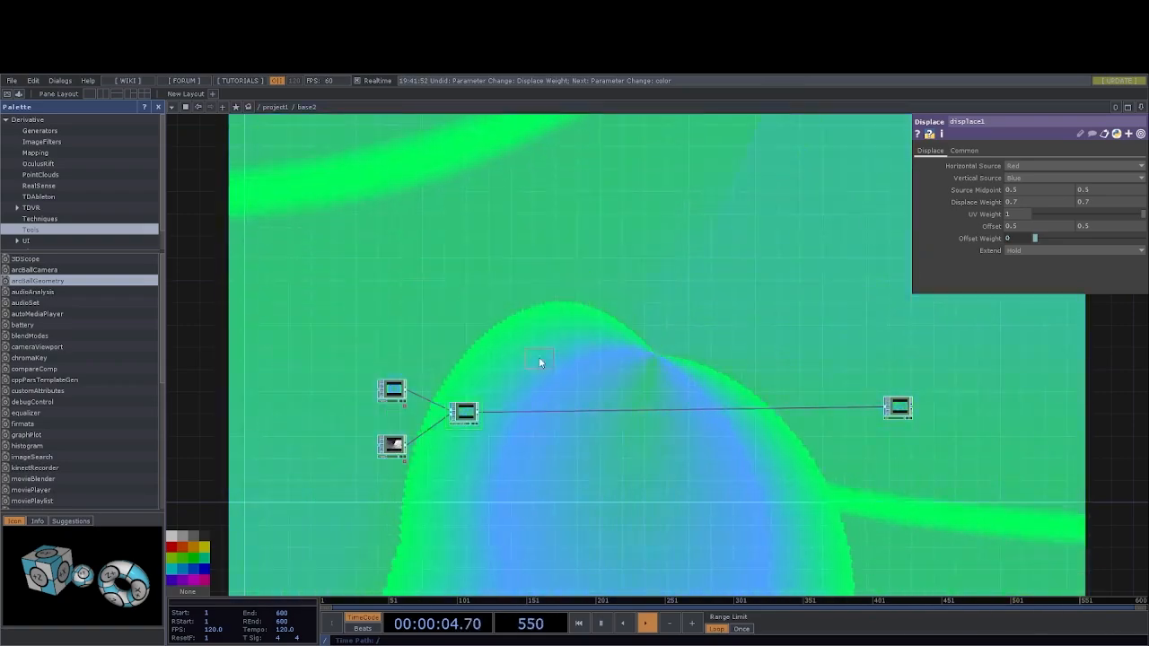
click(539, 355)
mouse_move(576, 383)
mouse_down()
mouse_move(652, 374)
mouse_move(558, 357)
mouse_move(581, 370)
mouse_up()
scroll(583, 370, up, 2)
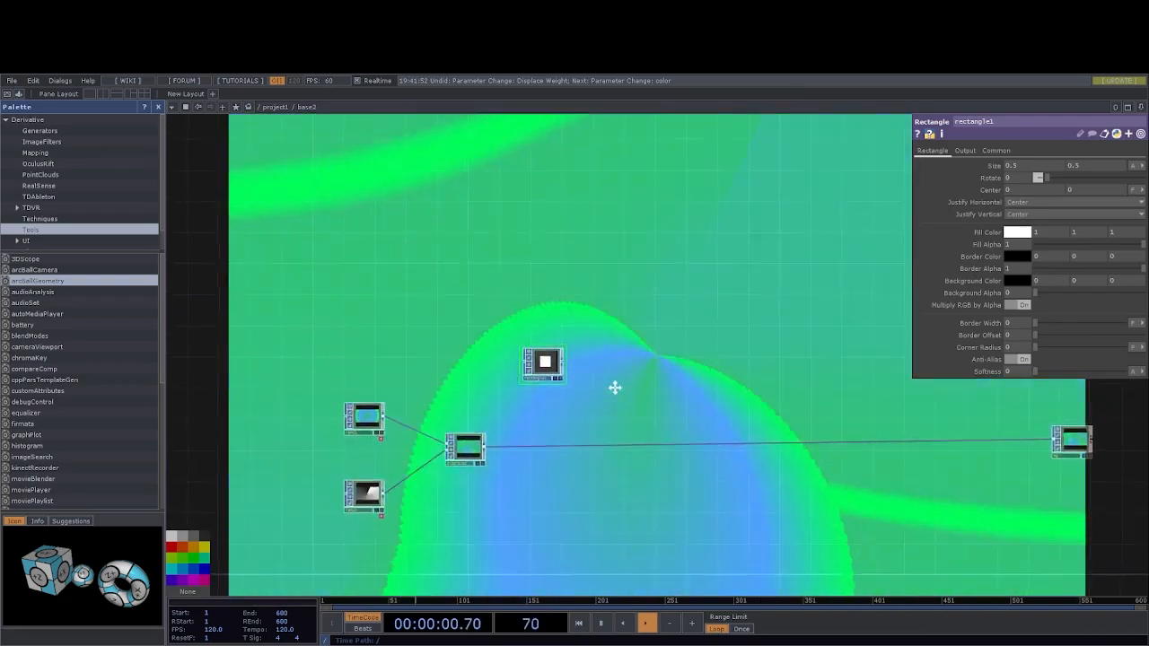
Set the rectangle's Size to 0.4 by 0.4.
drag(607, 406, 614, 407)
drag(516, 434, 528, 436)
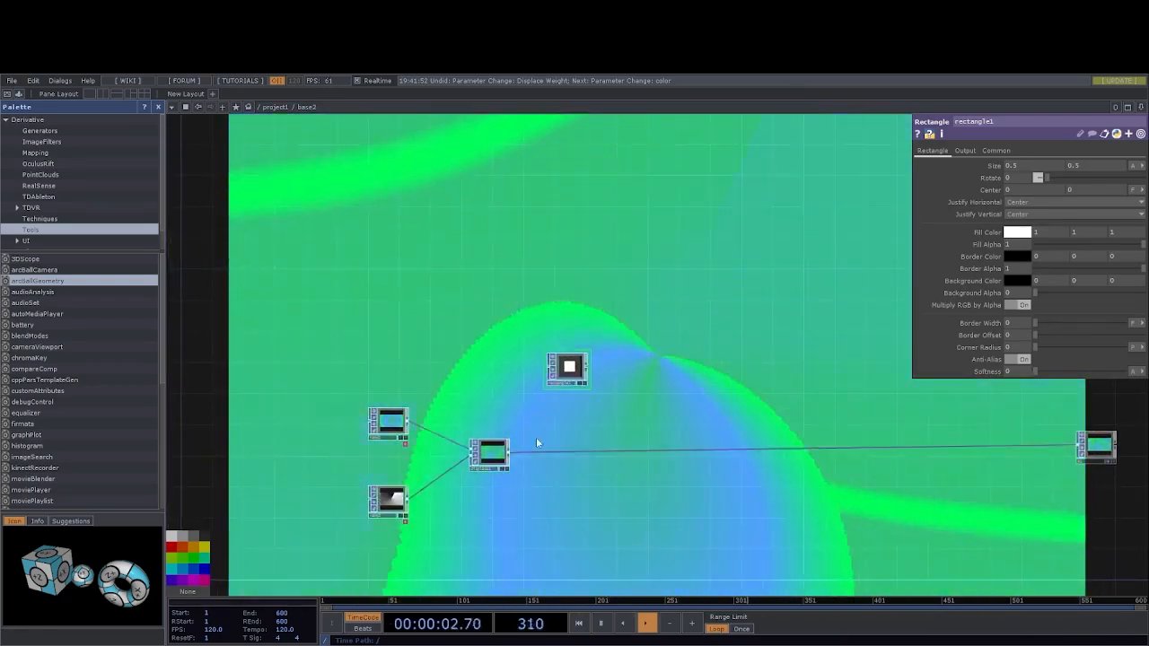
drag(526, 378, 537, 373)
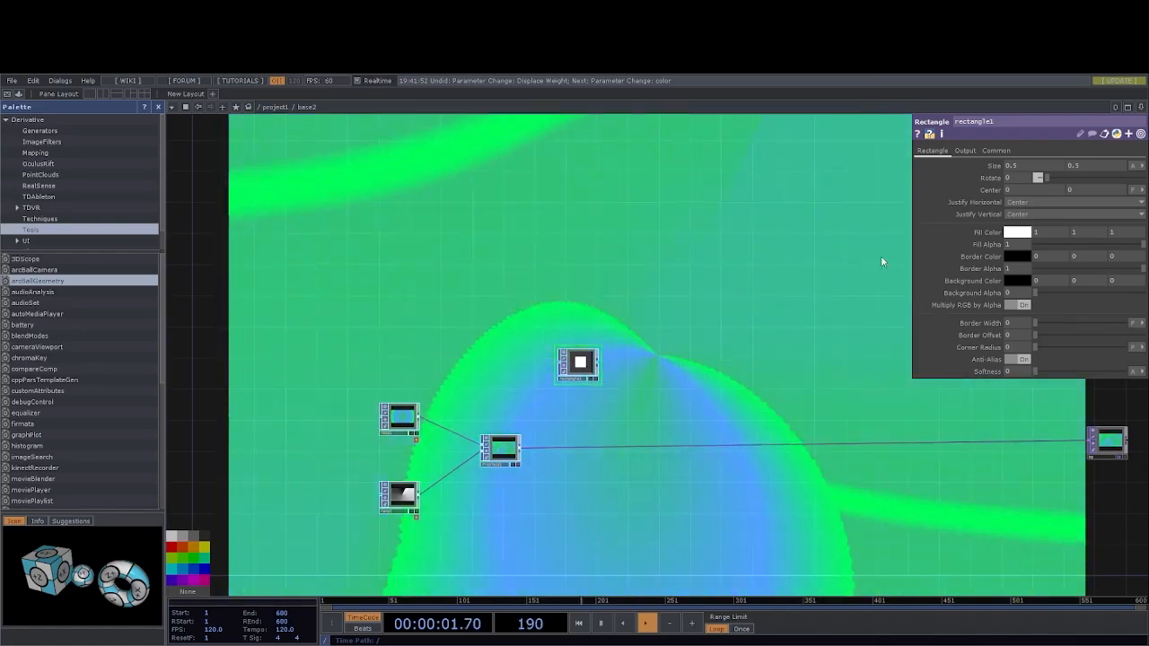
middle_drag(994, 177, 986, 167)
mouse_move(554, 380)
mouse_down()
mouse_move(584, 382)
mouse_move(559, 383)
mouse_up()
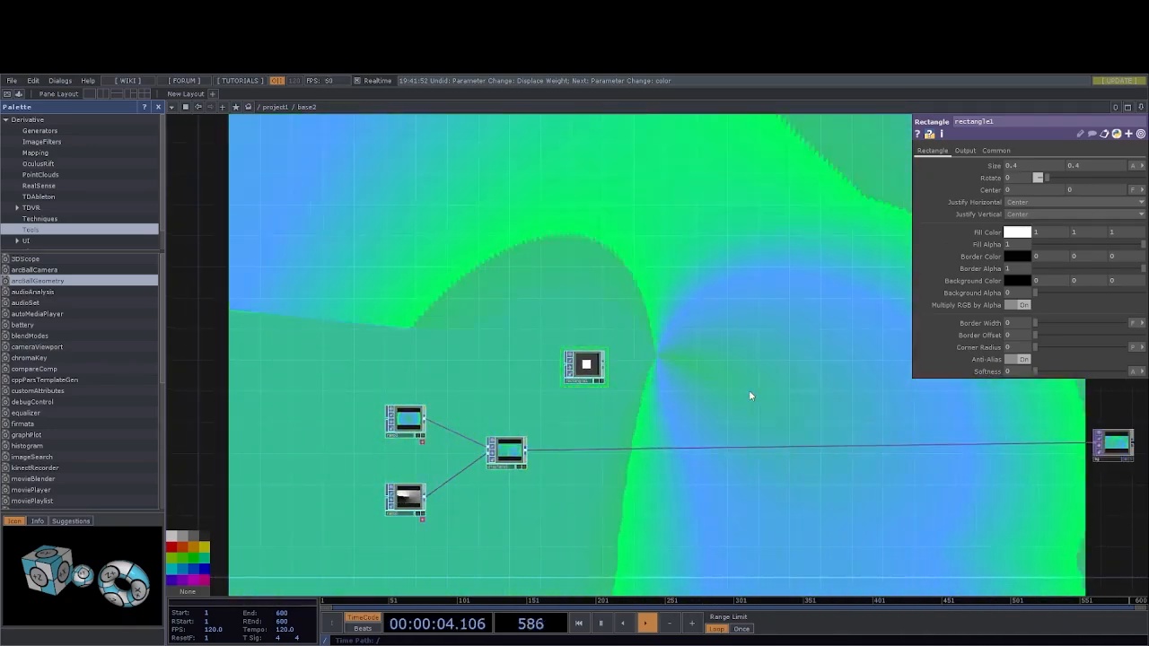
Add a Composite TOP with Multiply operation, feed it the Displace and Rectangle outputs, and wire it into the bg Null.
click(685, 396)
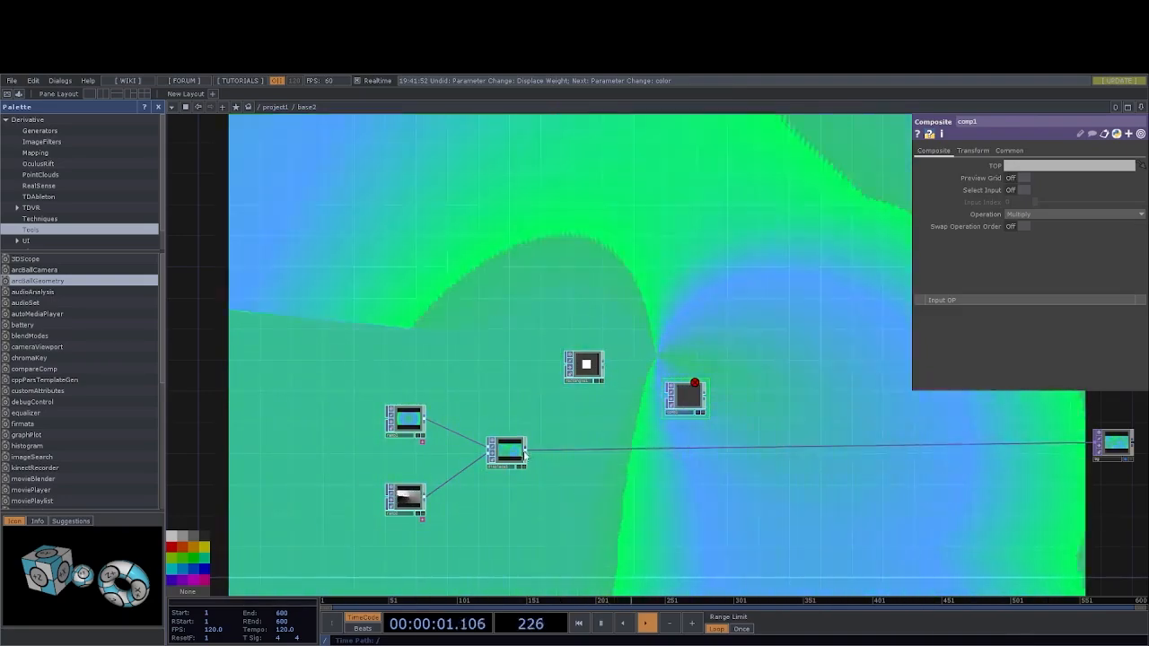
drag(526, 455, 668, 399)
drag(733, 412, 936, 455)
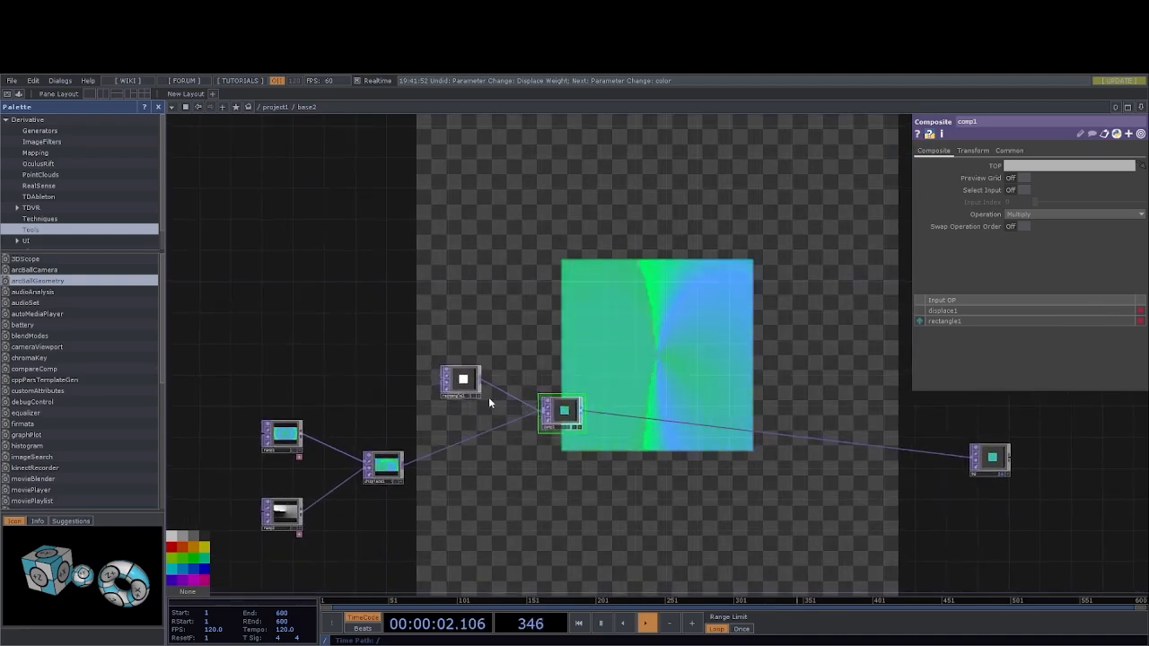
Set the Rectangle TOP's resolution to 1280 x 720 and return to its shape parameters.
click(1009, 151)
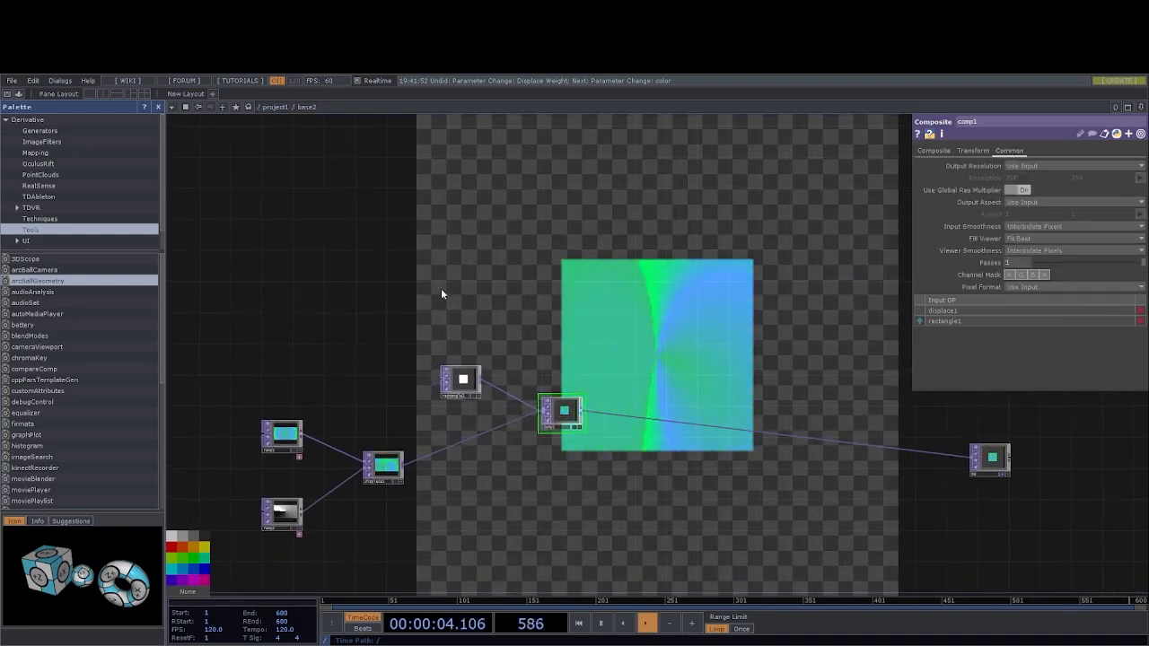
click(461, 380)
click(996, 151)
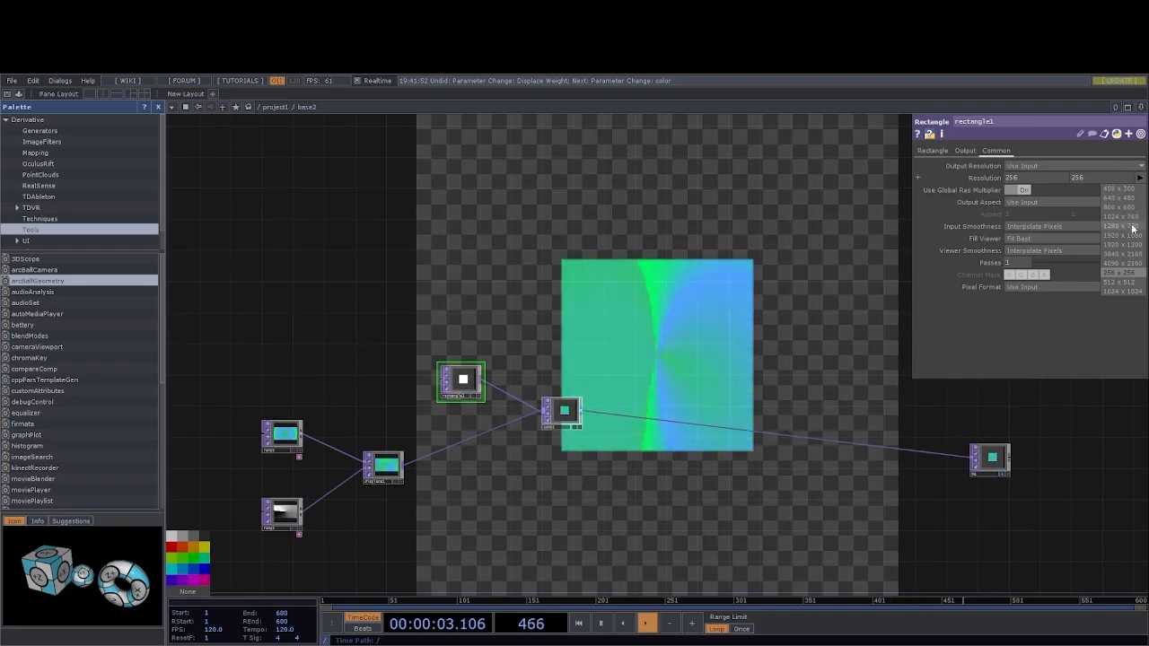
click(1118, 228)
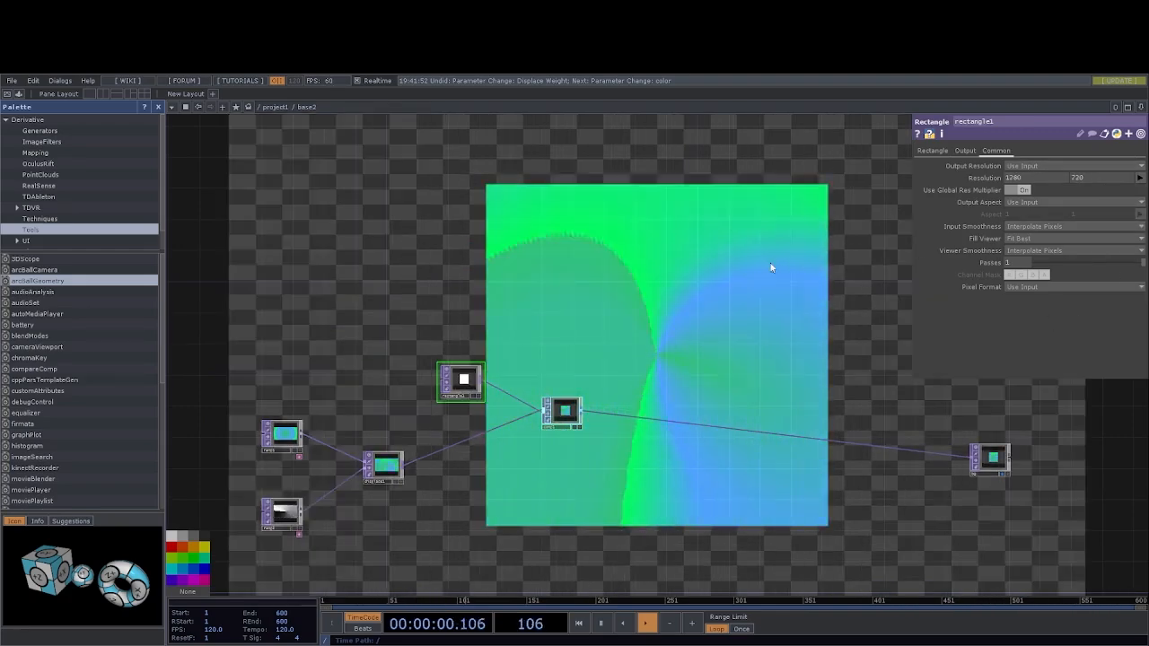
scroll(677, 363, down, 3)
scroll(646, 377, up, 3)
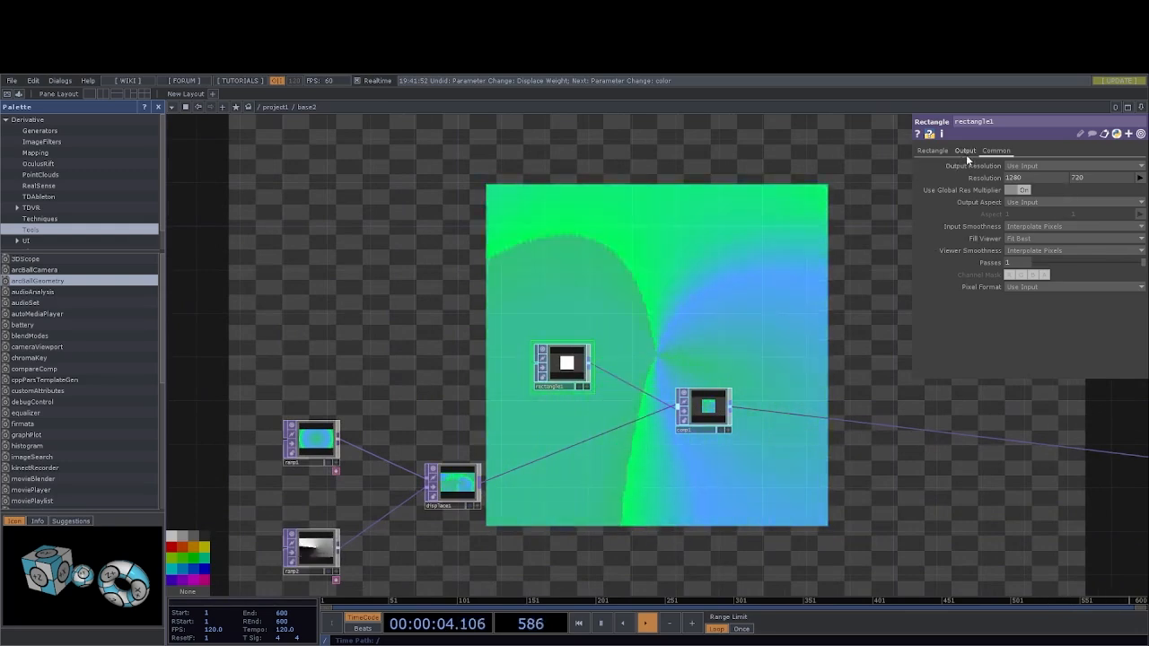
click(932, 151)
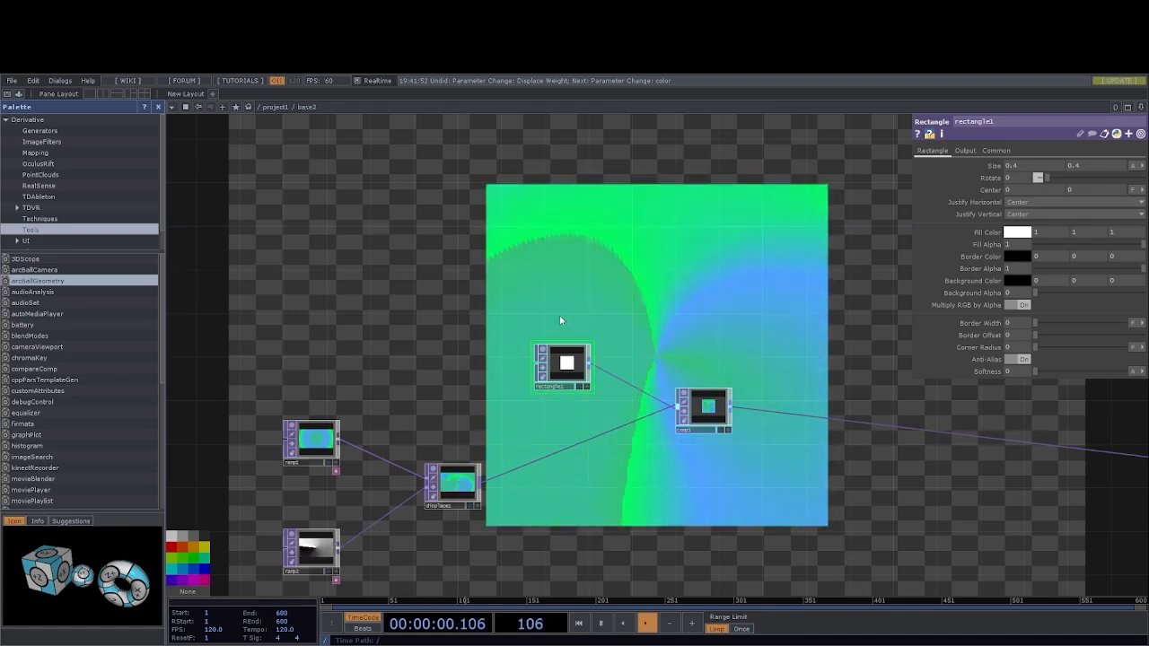
Add an LFO CHOP in the empty area above the ramps and look over its parameters.
drag(408, 303, 478, 316)
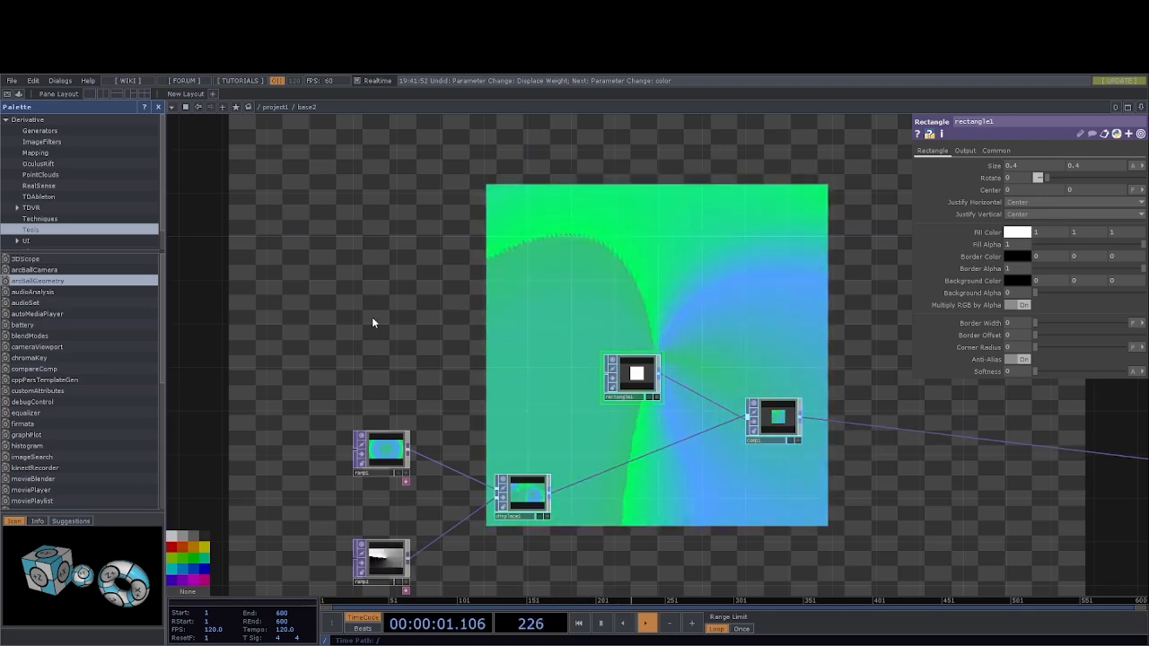
click(457, 443)
click(371, 344)
drag(419, 376, 454, 389)
drag(529, 356, 520, 357)
drag(405, 343, 328, 343)
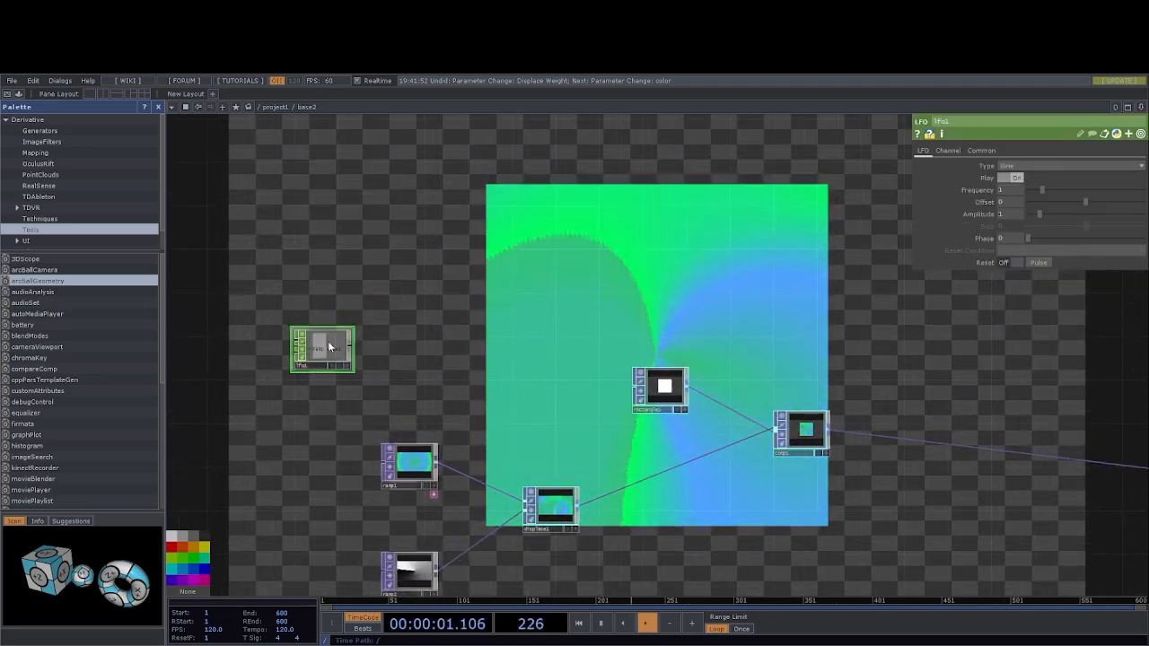
click(957, 152)
click(919, 151)
Append a Lag CHOP to the LFO's output and place it beside the LFO.
drag(436, 354, 452, 355)
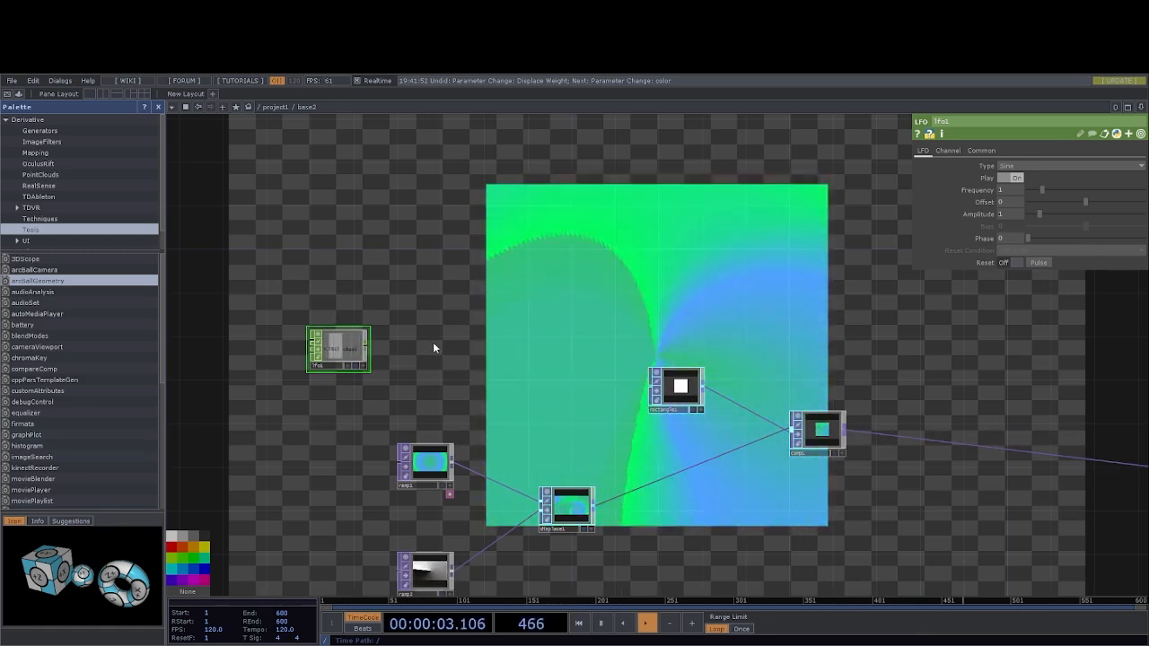
click(377, 421)
click(426, 349)
drag(489, 366, 475, 365)
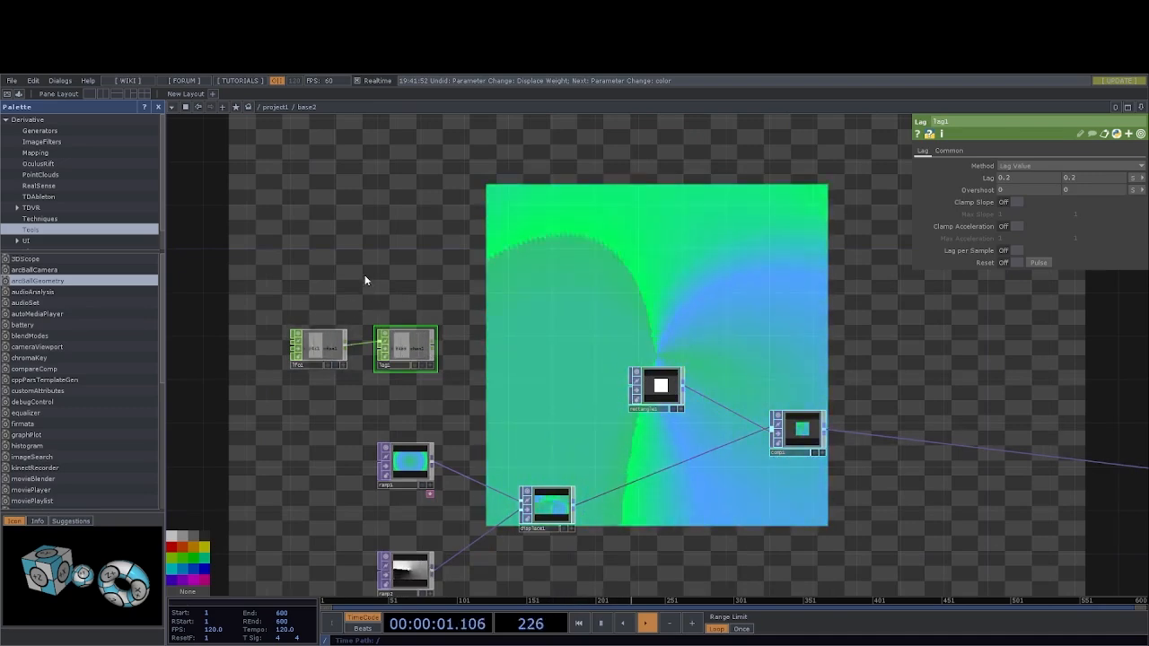
Append a Math CHOP to the Lag CHOP's output and place it beside the Lag.
drag(370, 305, 413, 303)
drag(352, 342, 308, 342)
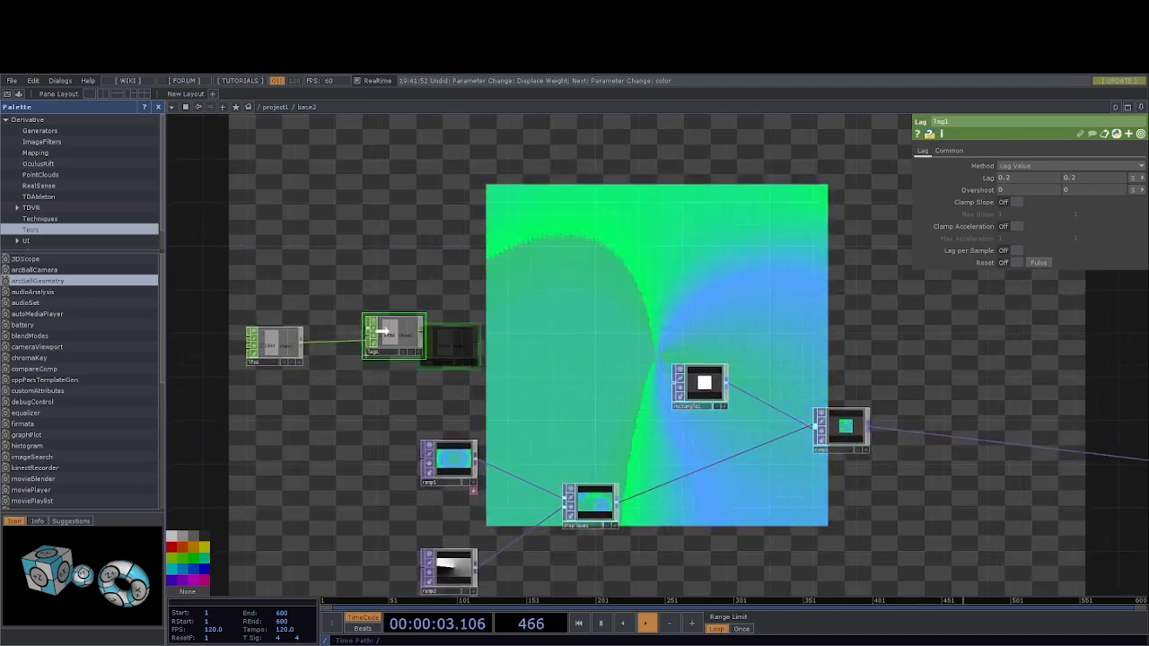
drag(383, 332, 372, 332)
drag(487, 317, 491, 317)
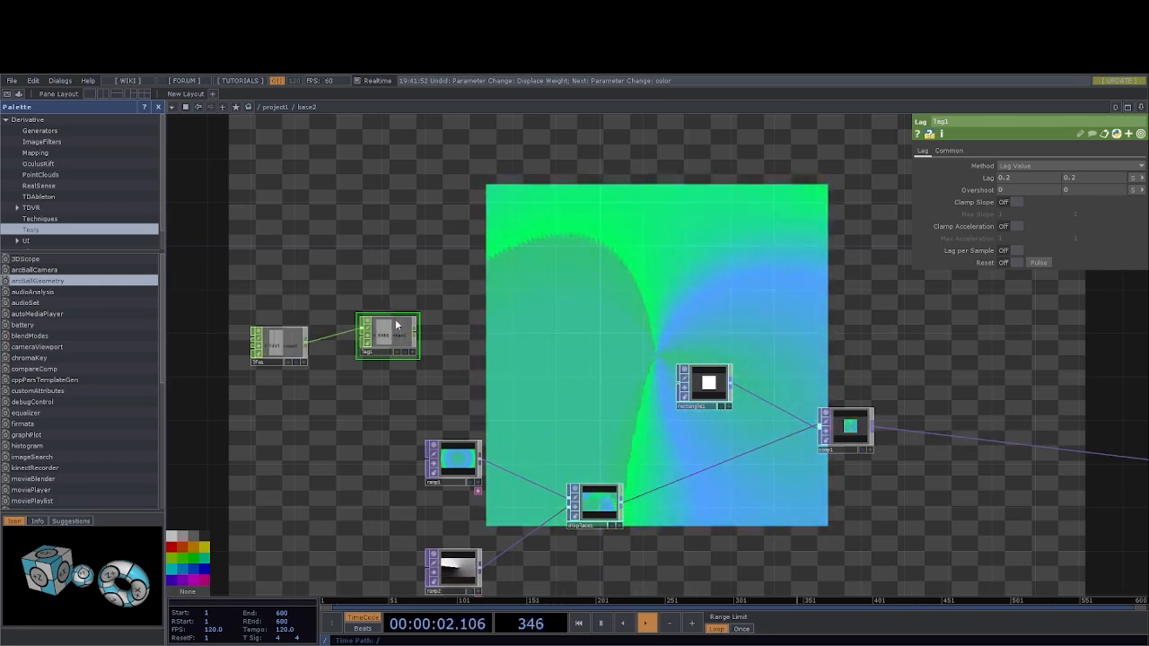
click(455, 341)
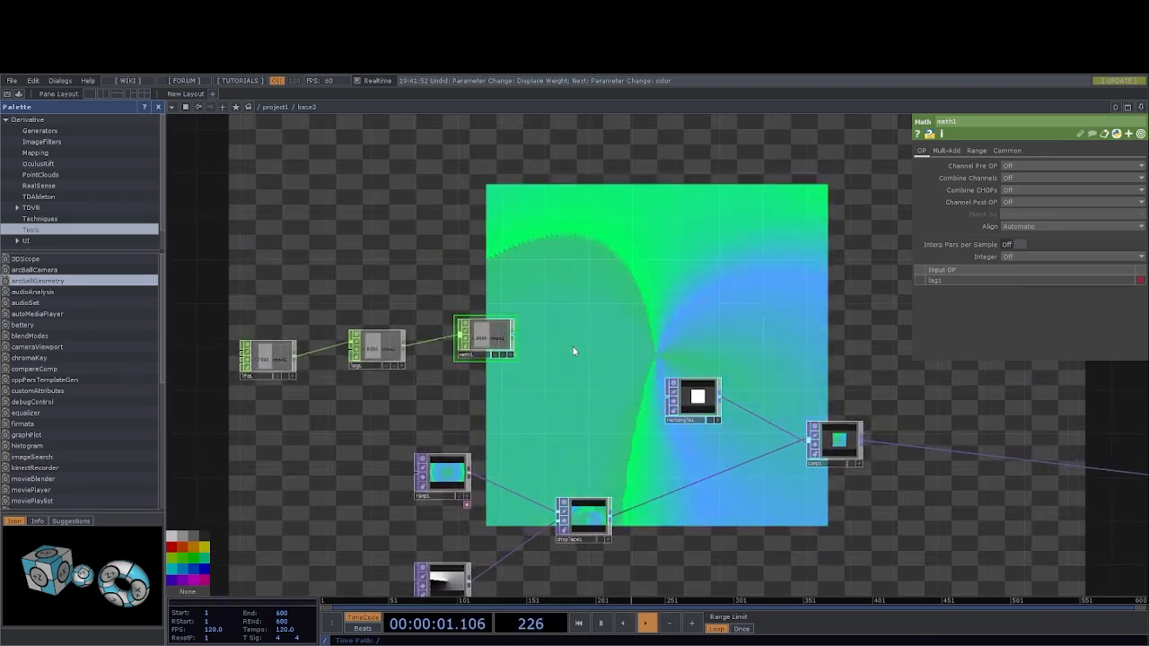
Set the upper value of the Math CHOP's From Range to 0.009.
drag(553, 346, 571, 362)
click(404, 366)
click(505, 352)
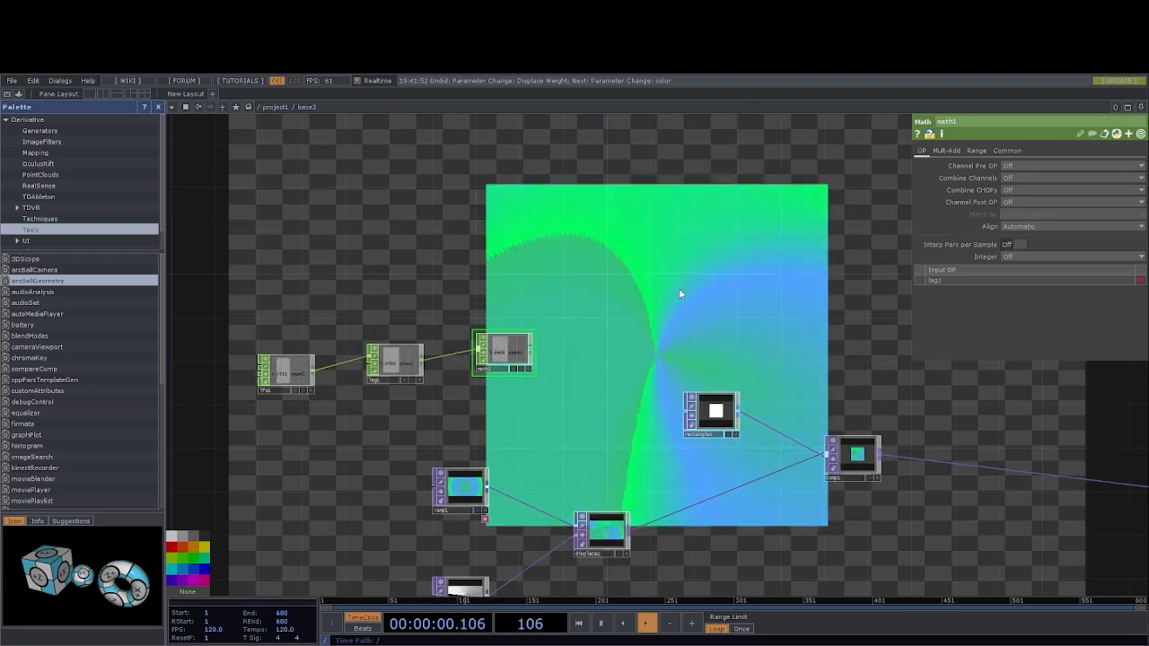
click(938, 151)
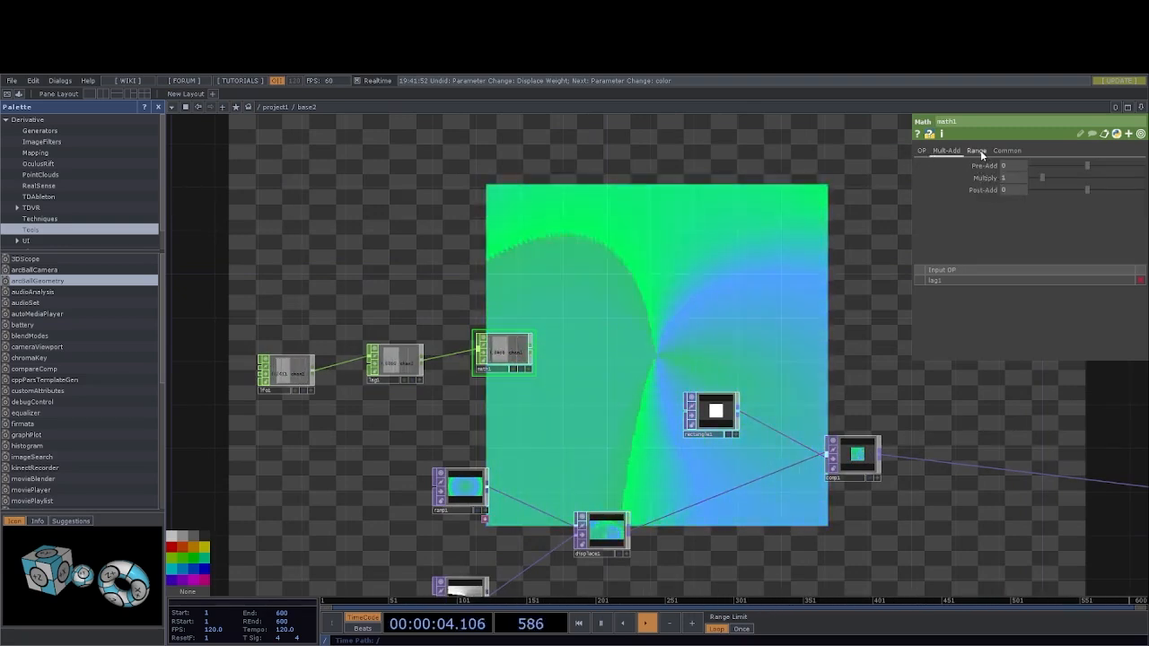
click(977, 151)
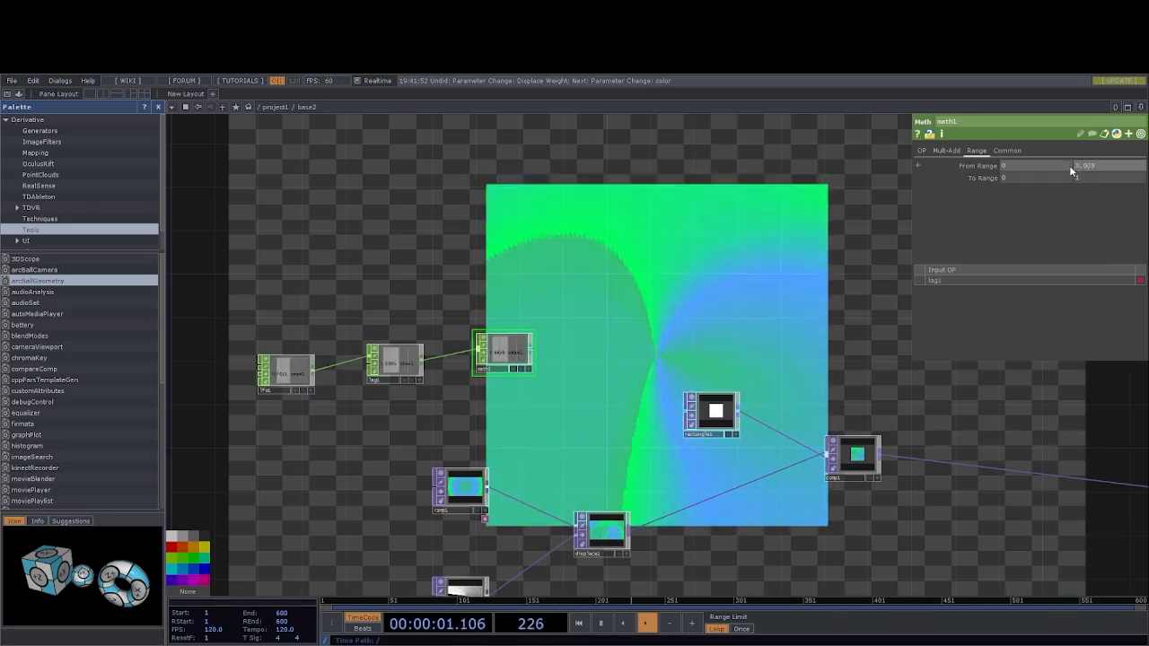
Append a Null CHOP to the Math CHOP's output and make its viewer active.
drag(665, 360, 633, 351)
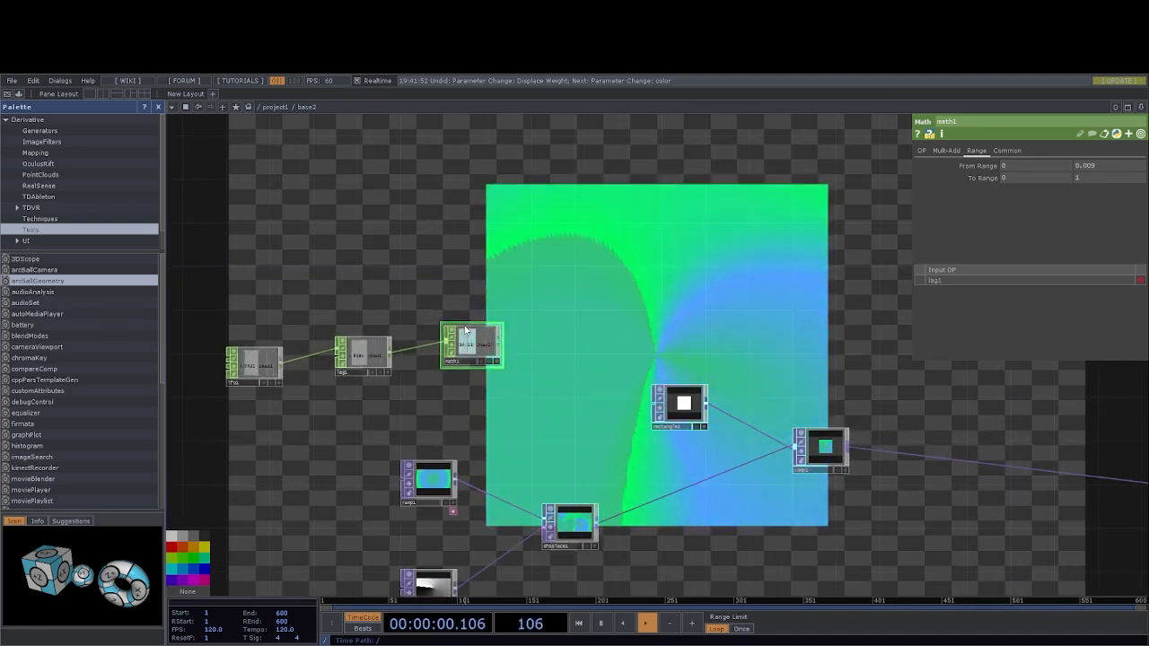
click(572, 348)
drag(563, 384, 528, 385)
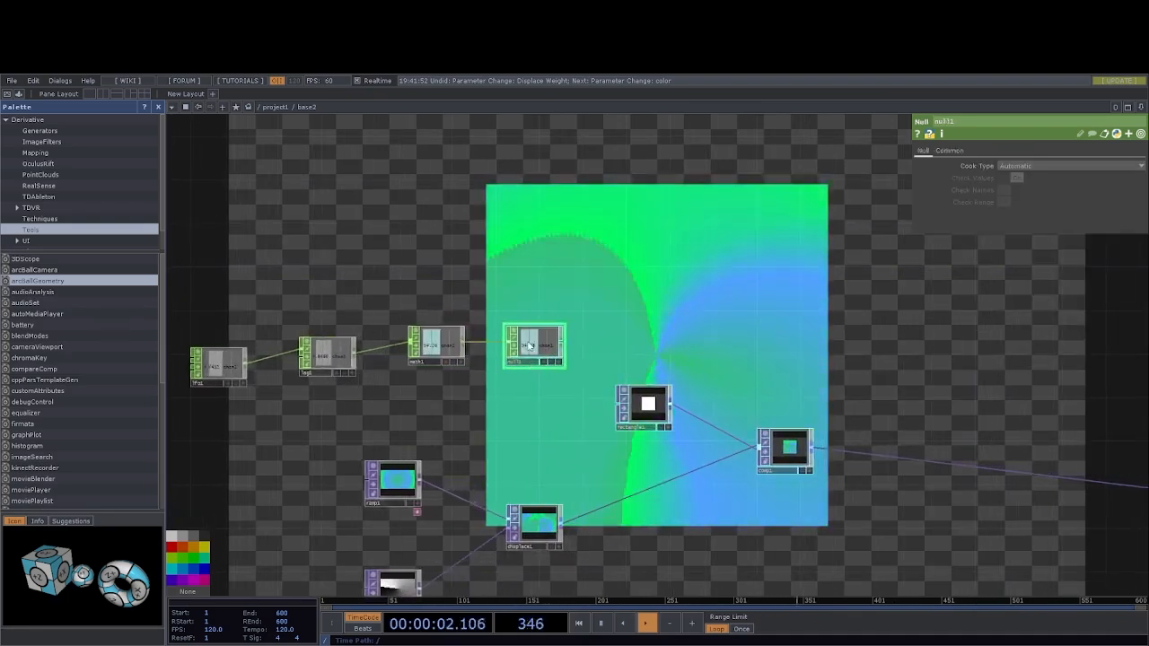
drag(612, 340, 609, 331)
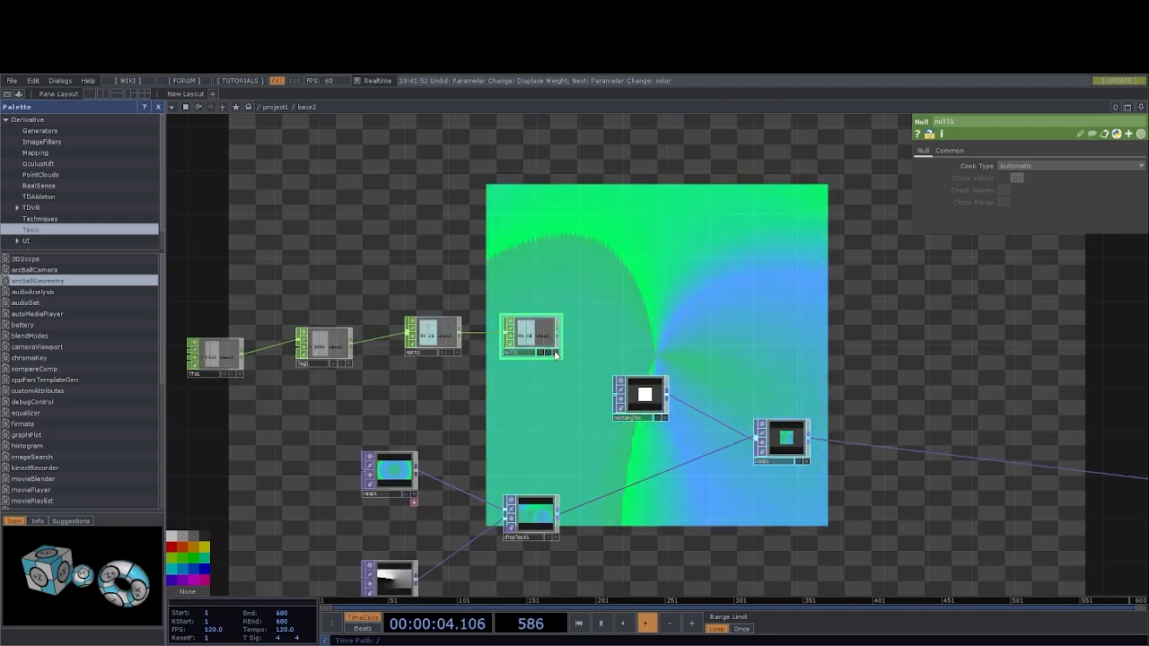
Drive the Rectangle TOP's Rotate parameter with the Null CHOP's chan1 channel.
click(640, 395)
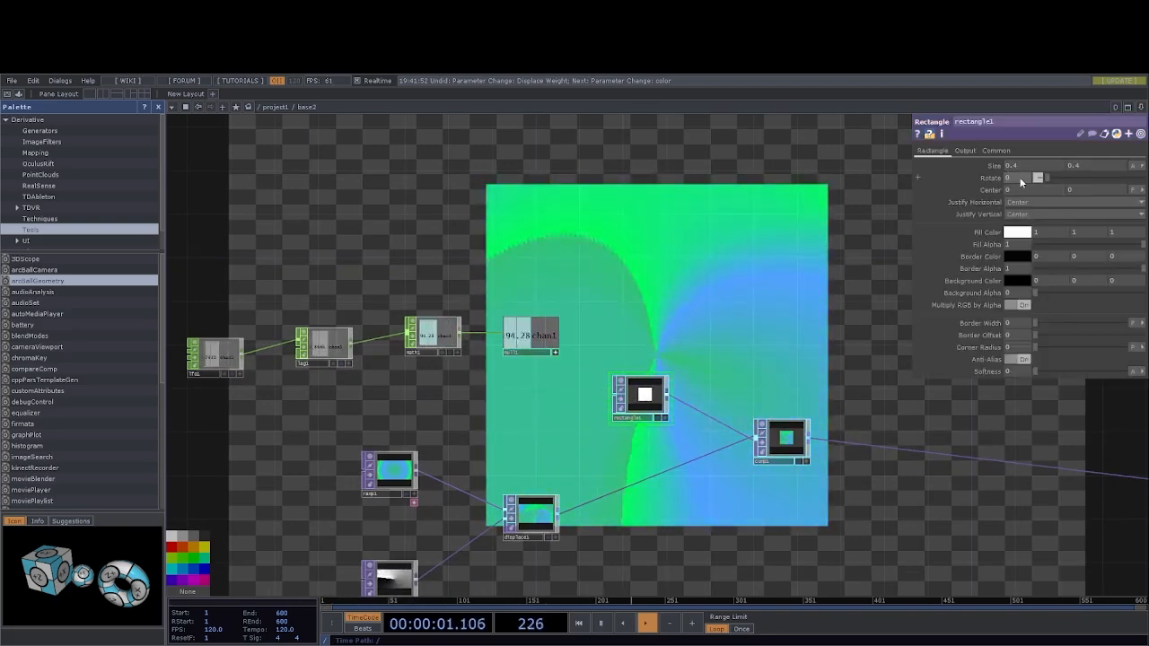
drag(838, 268, 1014, 179)
click(1017, 211)
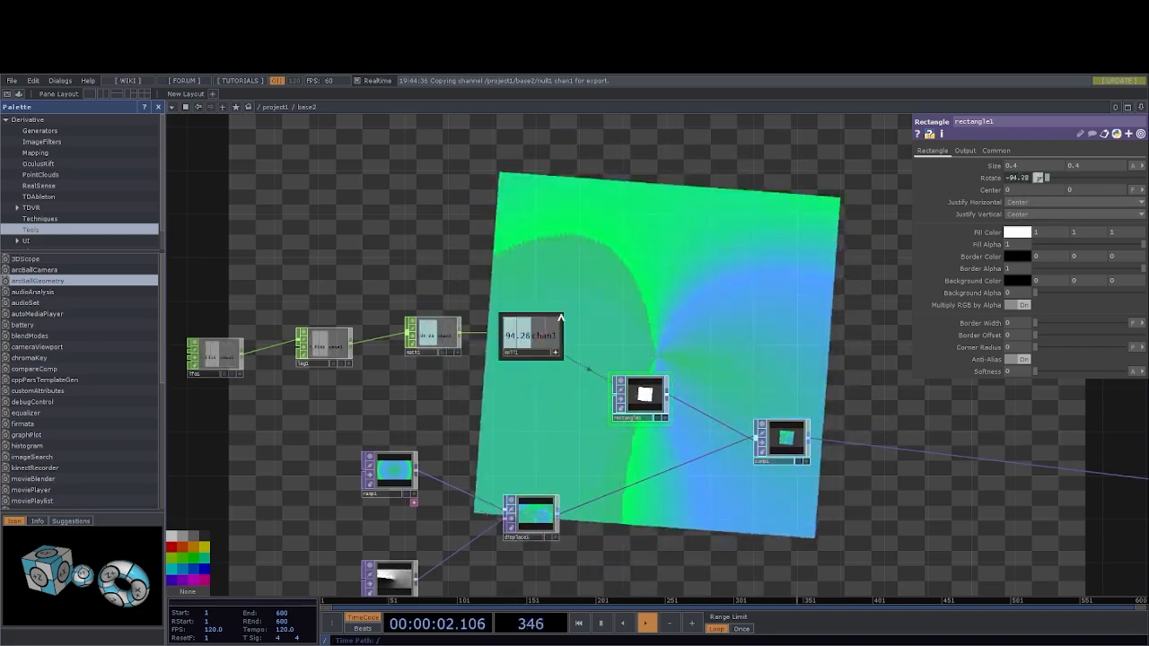
Set the LFO CHOP's Amplitude to 0.29.
drag(367, 313, 415, 309)
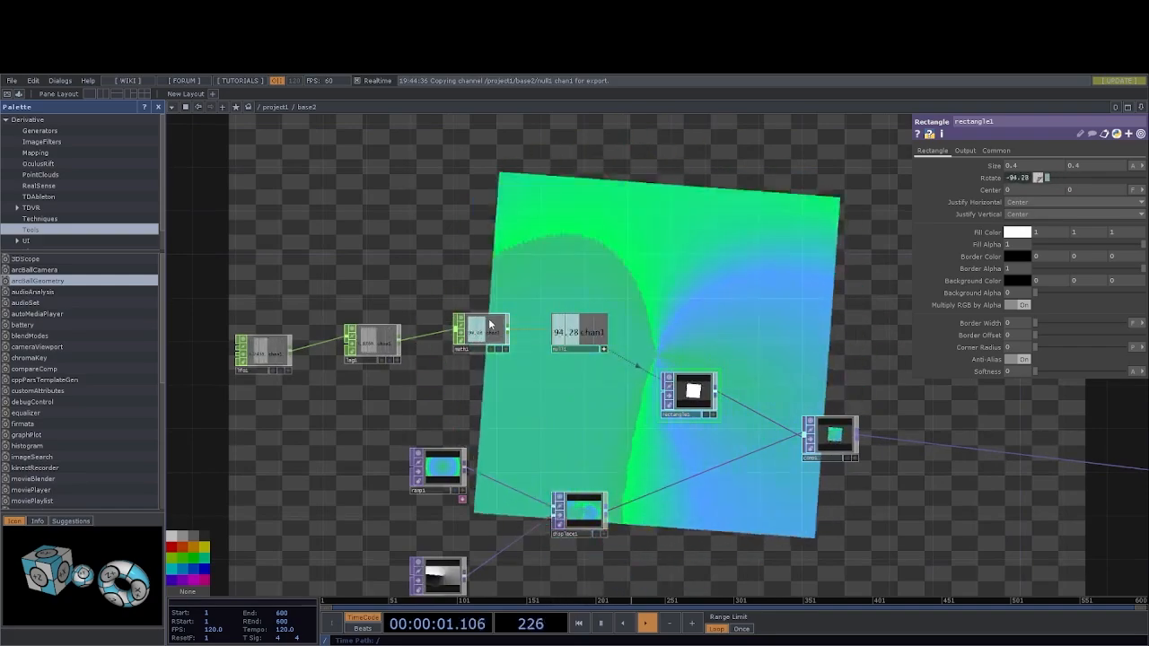
click(476, 328)
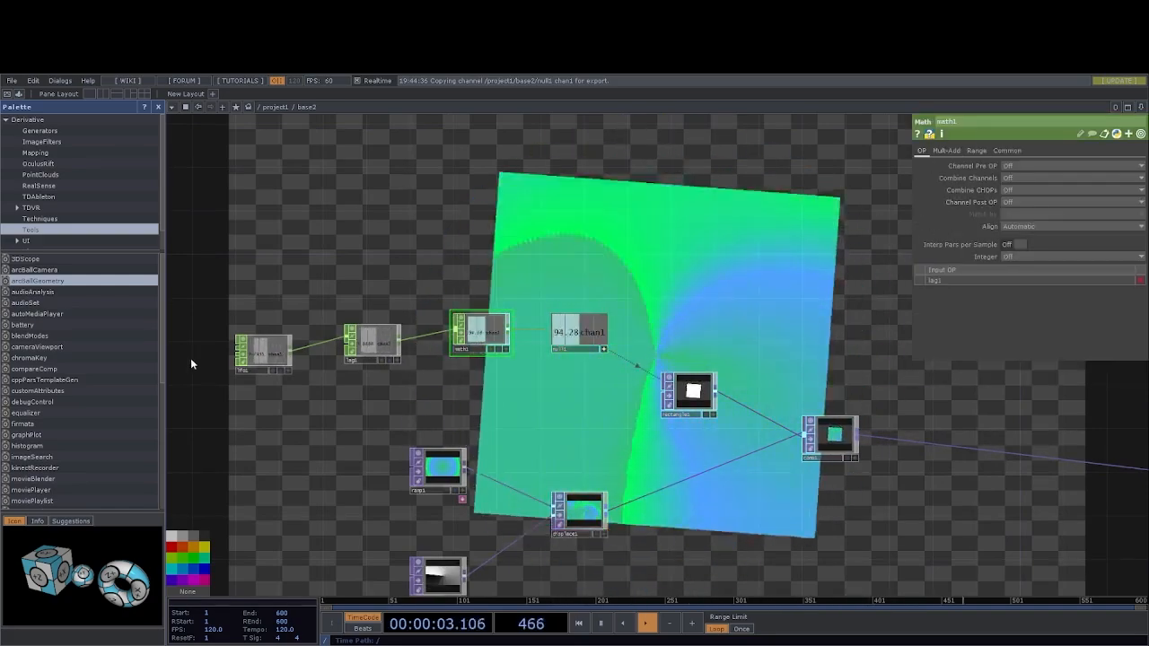
click(258, 355)
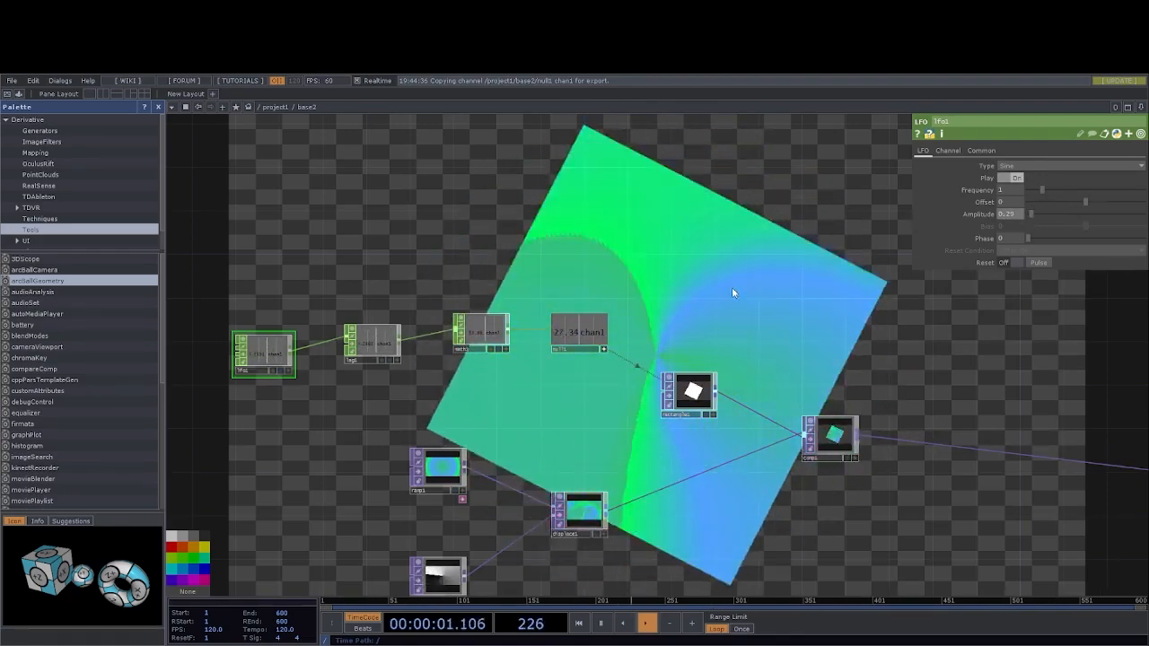
Examine the Composite TOP's compositing parameters and its connection to the bg Null.
drag(732, 285, 745, 272)
drag(812, 359, 740, 325)
scroll(733, 329, down, 3)
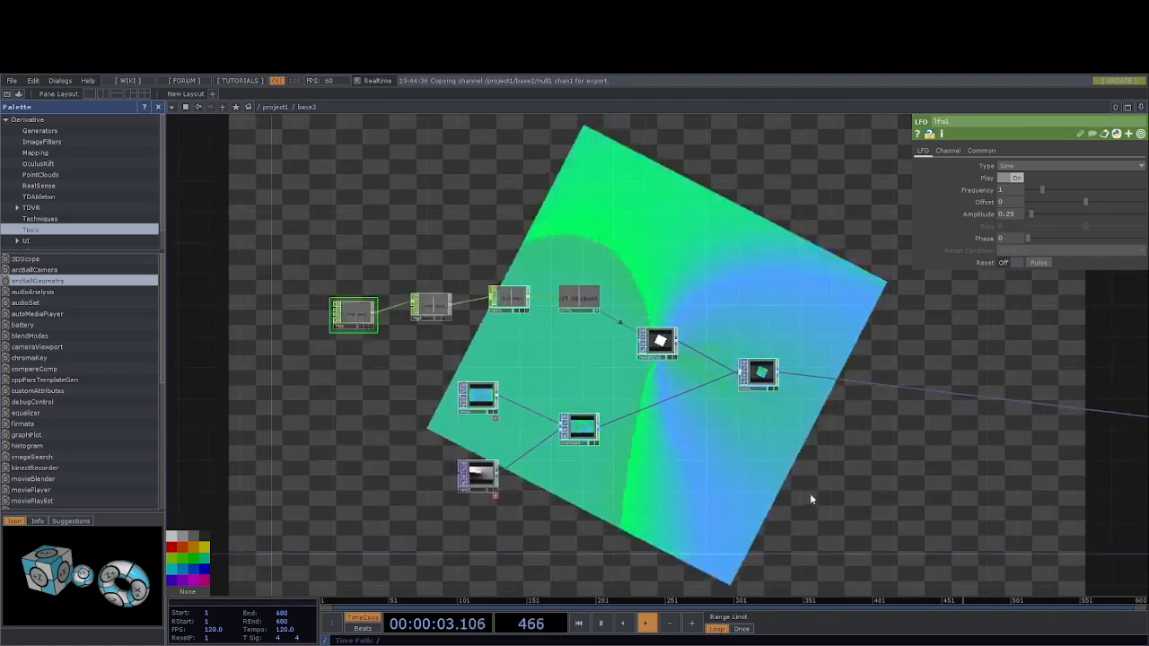
drag(790, 484, 577, 432)
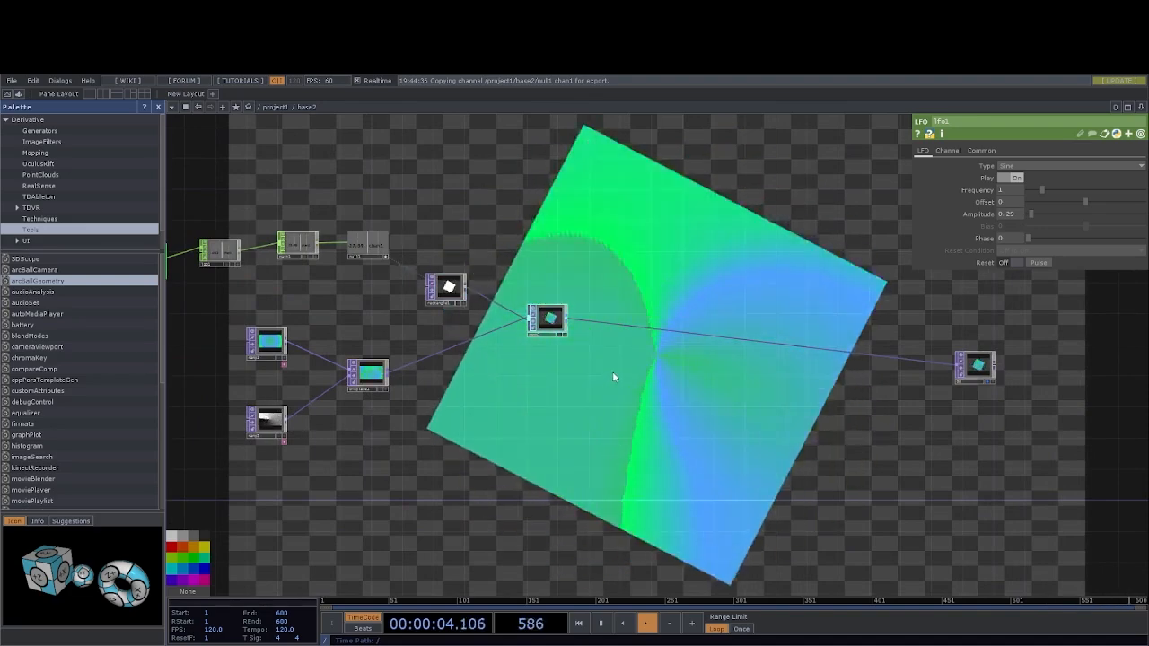
drag(617, 352, 589, 347)
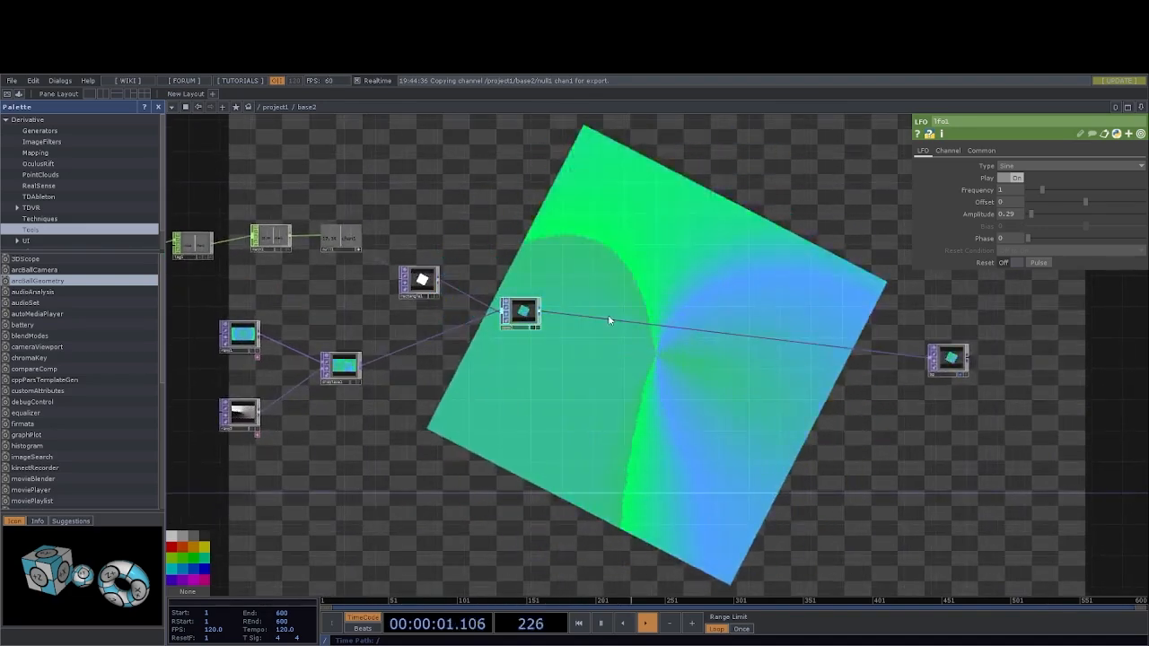
click(524, 314)
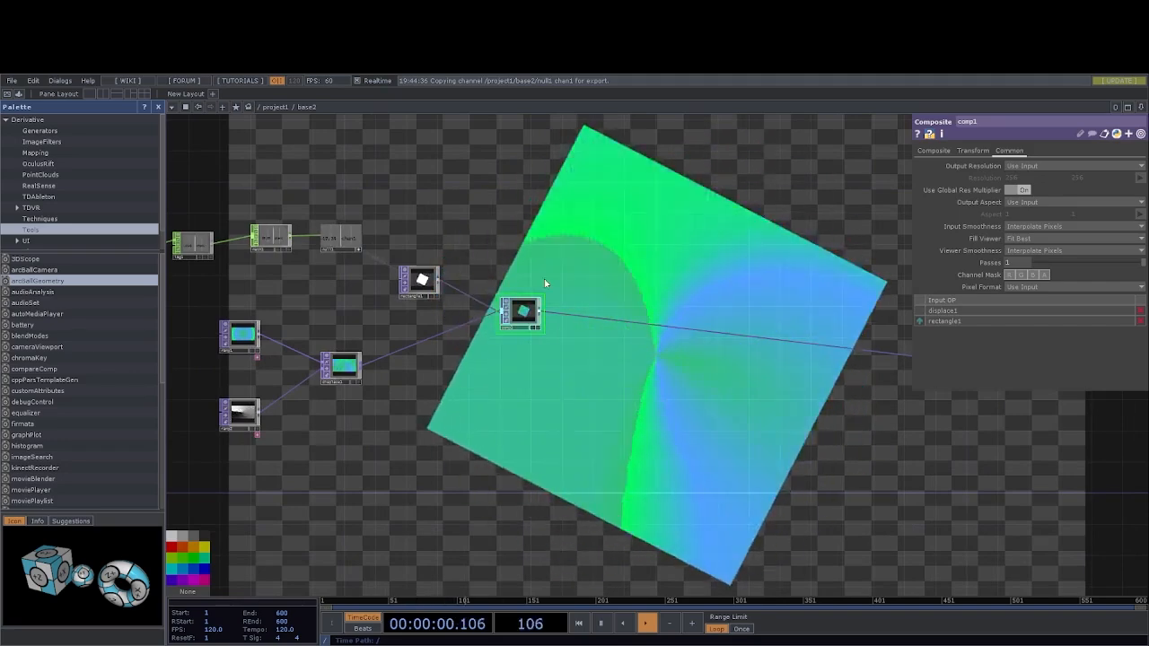
click(933, 151)
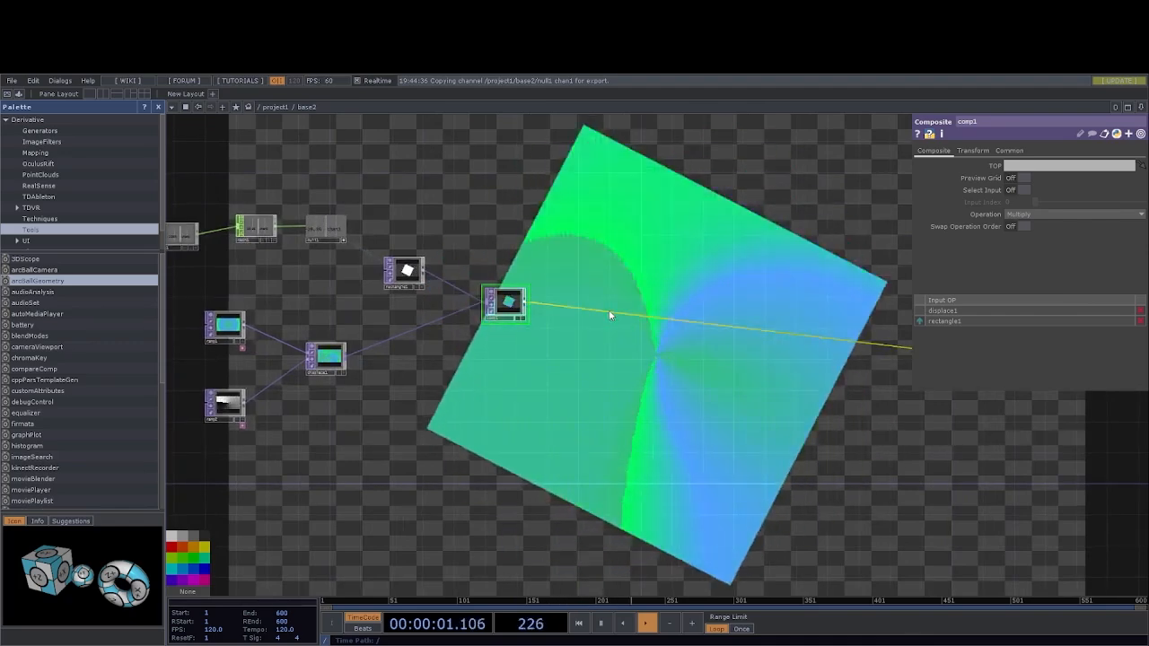
right_click(612, 311)
click(689, 333)
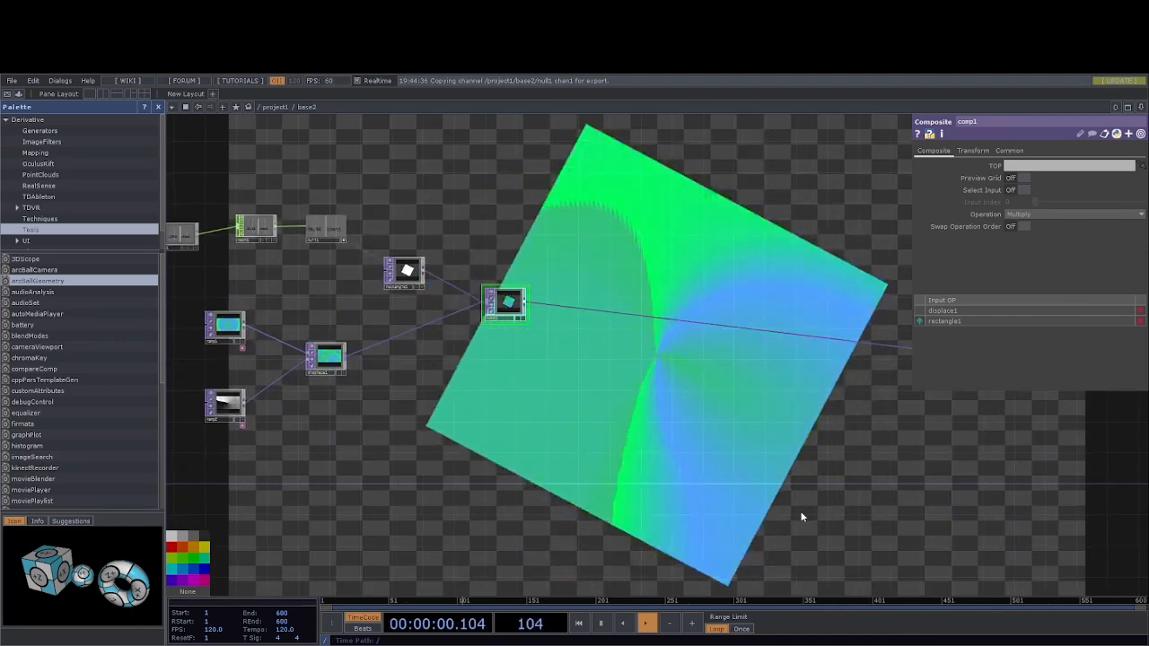
drag(781, 333, 627, 395)
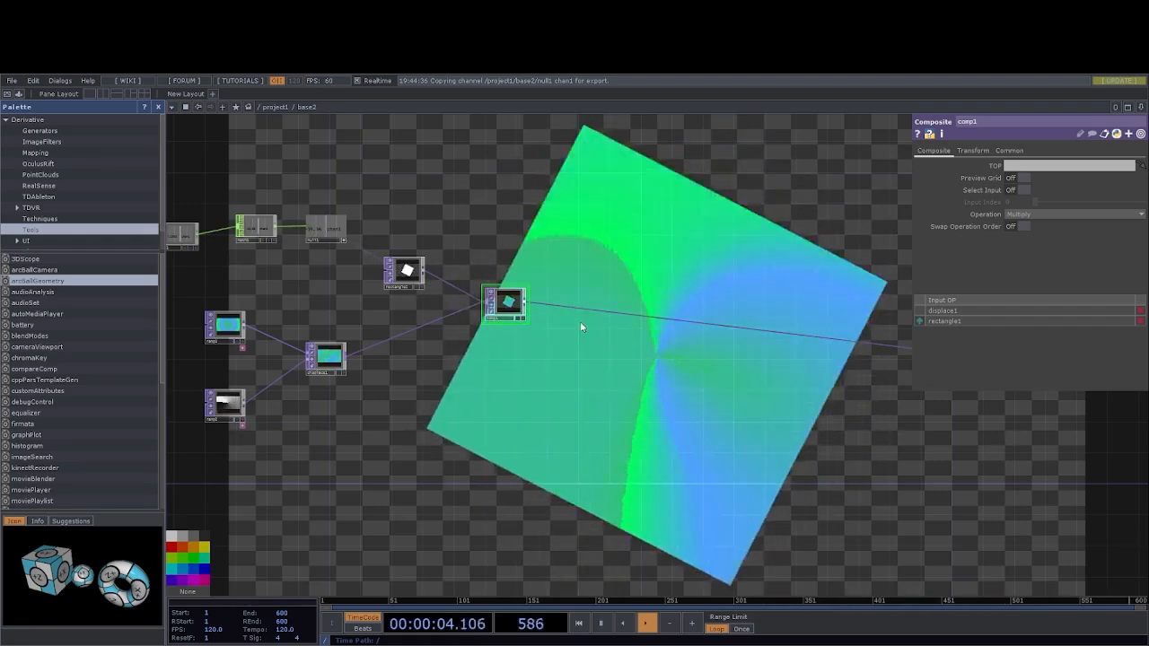
Insert a Transform TOP on the wire between the Composite TOP and the bg Null.
scroll(594, 401, down, 2)
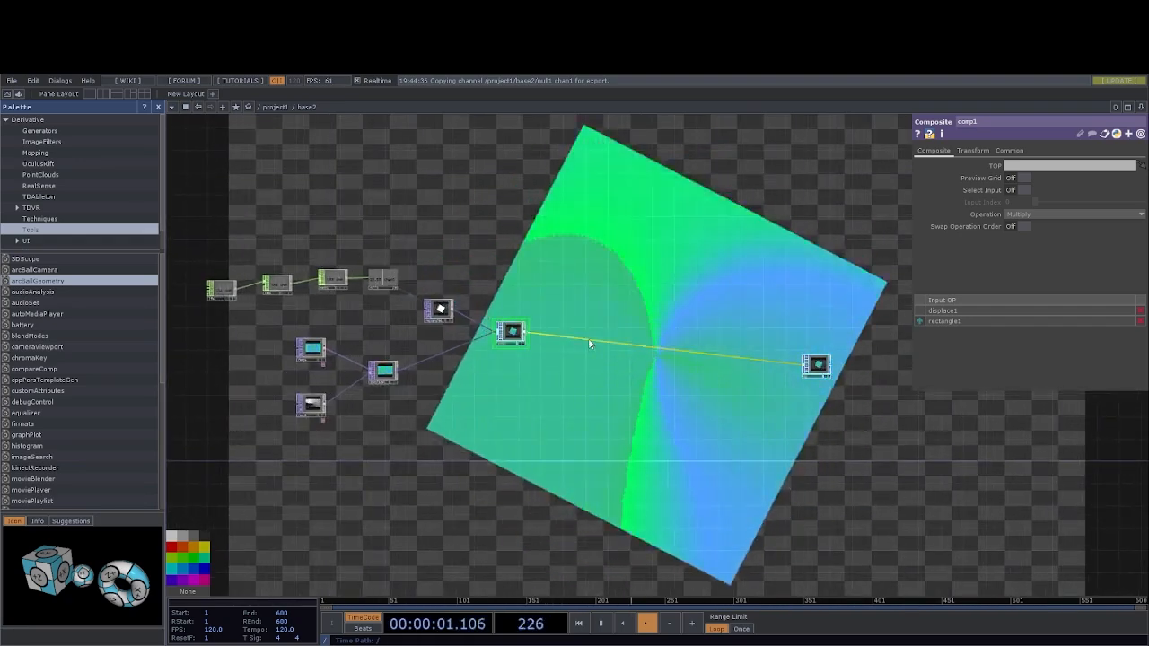
right_click(590, 336)
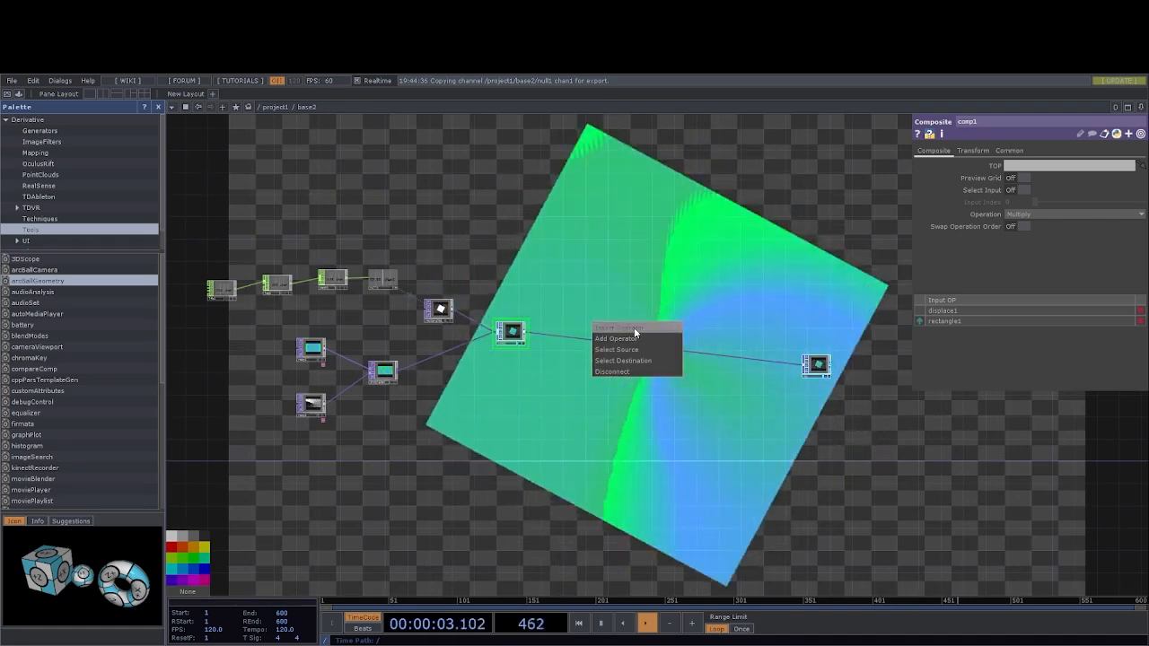
click(635, 331)
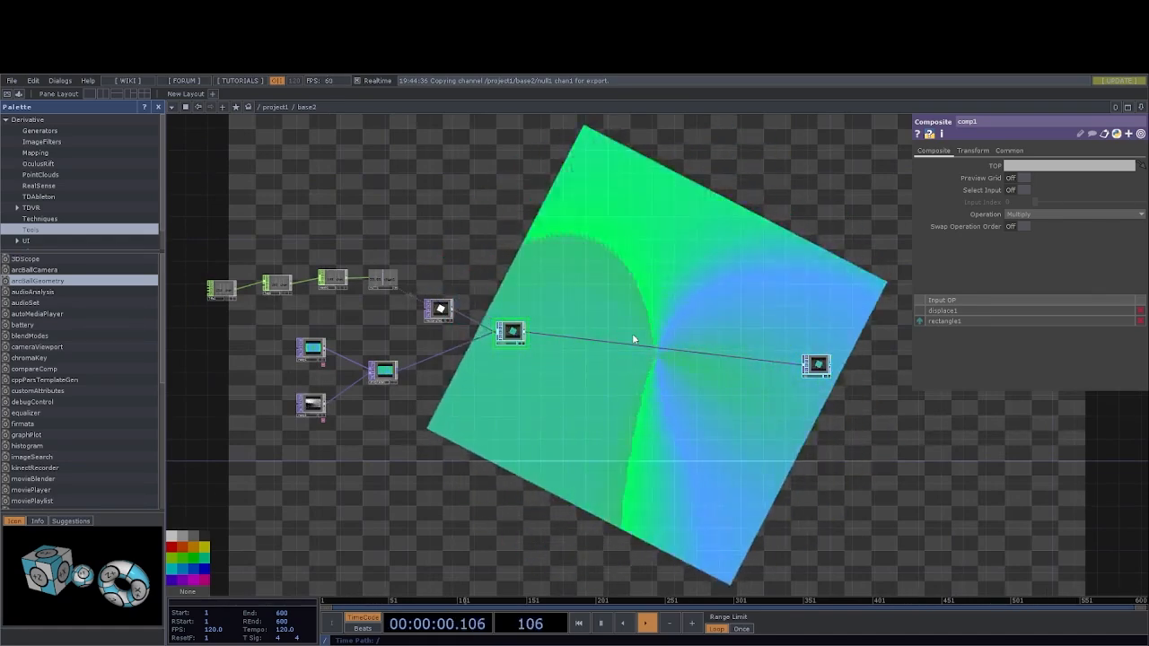
click(604, 338)
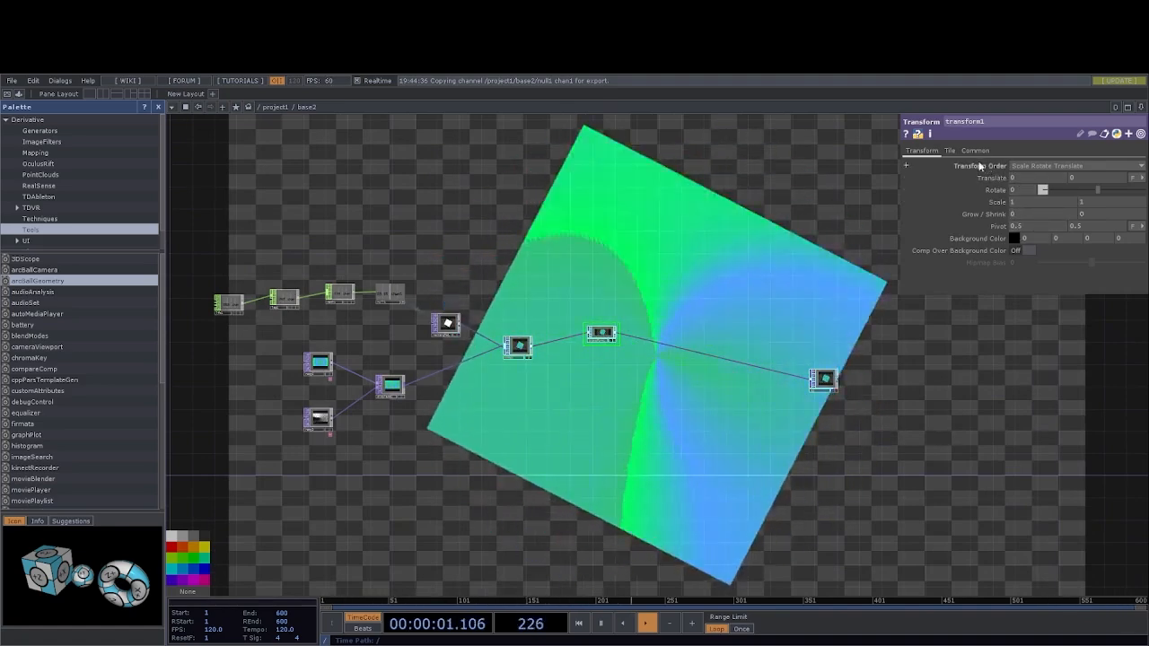
Tile the image with the Transform TOP at scale 0.09, animating Translate X with absTime.seconds/10 and Y with absTime.seconds/5.
click(950, 151)
click(1021, 166)
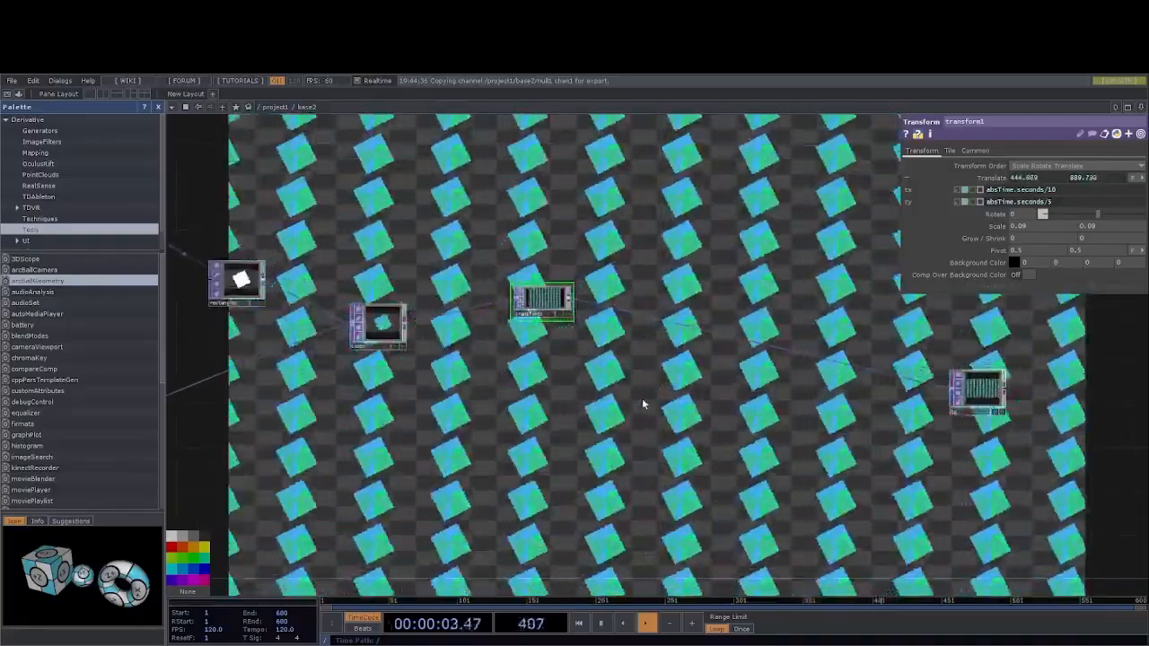
Set the Rectangle TOP's size to 0.19 by 1.7.
drag(644, 403, 636, 362)
drag(519, 256, 568, 339)
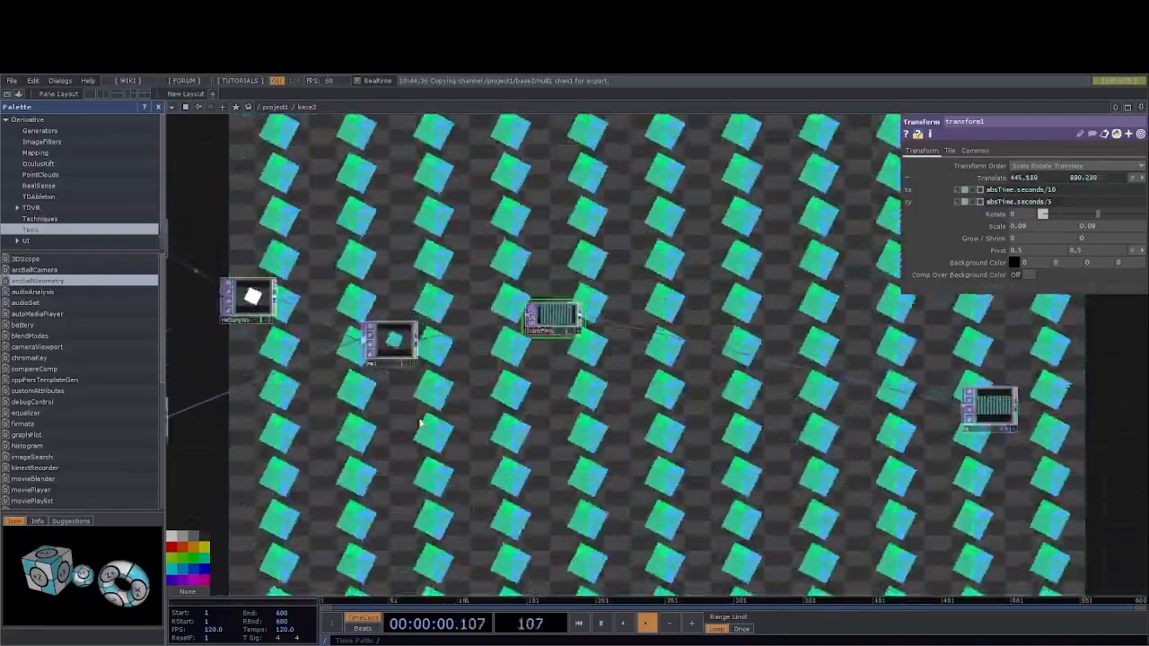
drag(297, 319, 423, 382)
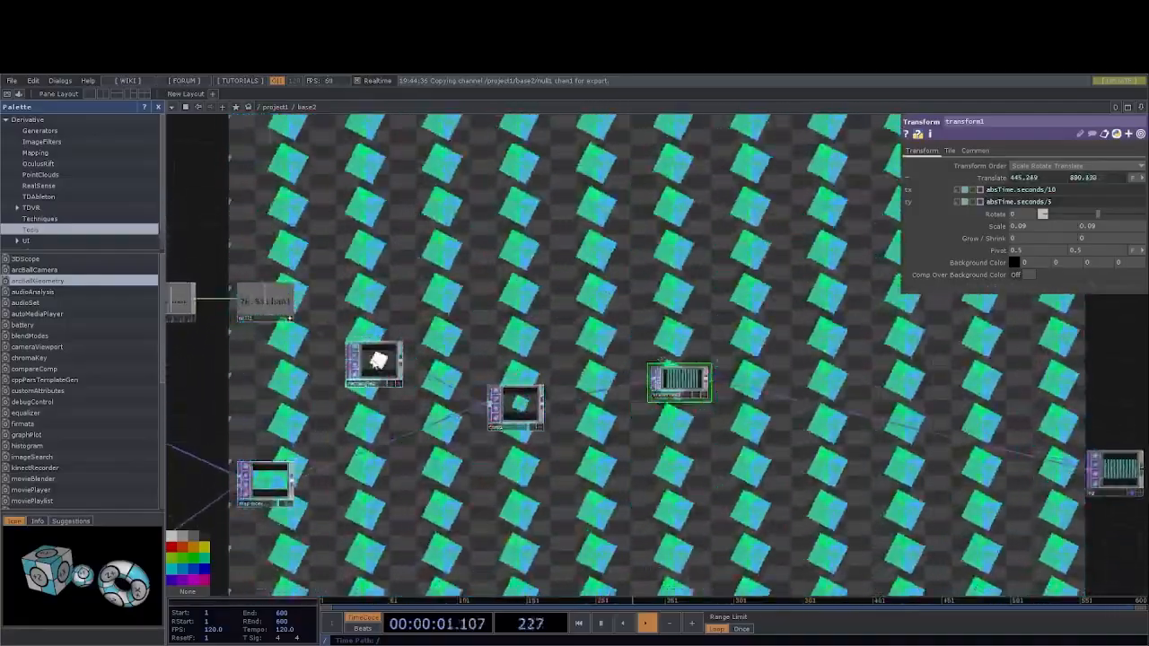
click(380, 363)
middle_drag(1015, 166, 952, 177)
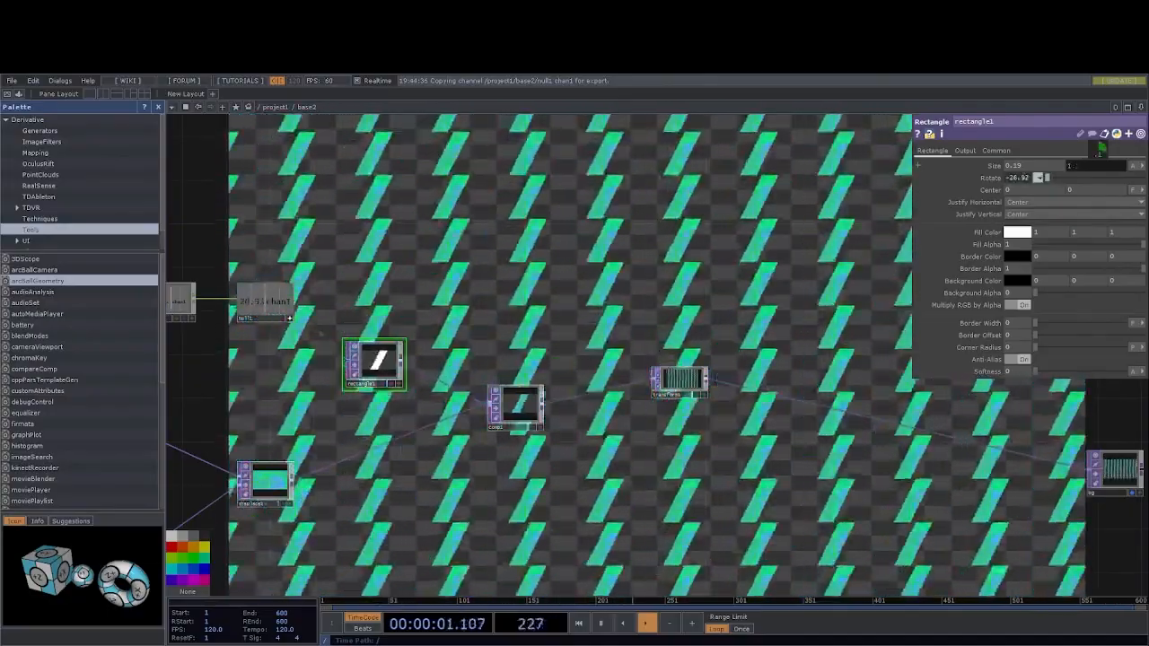
drag(683, 393, 626, 386)
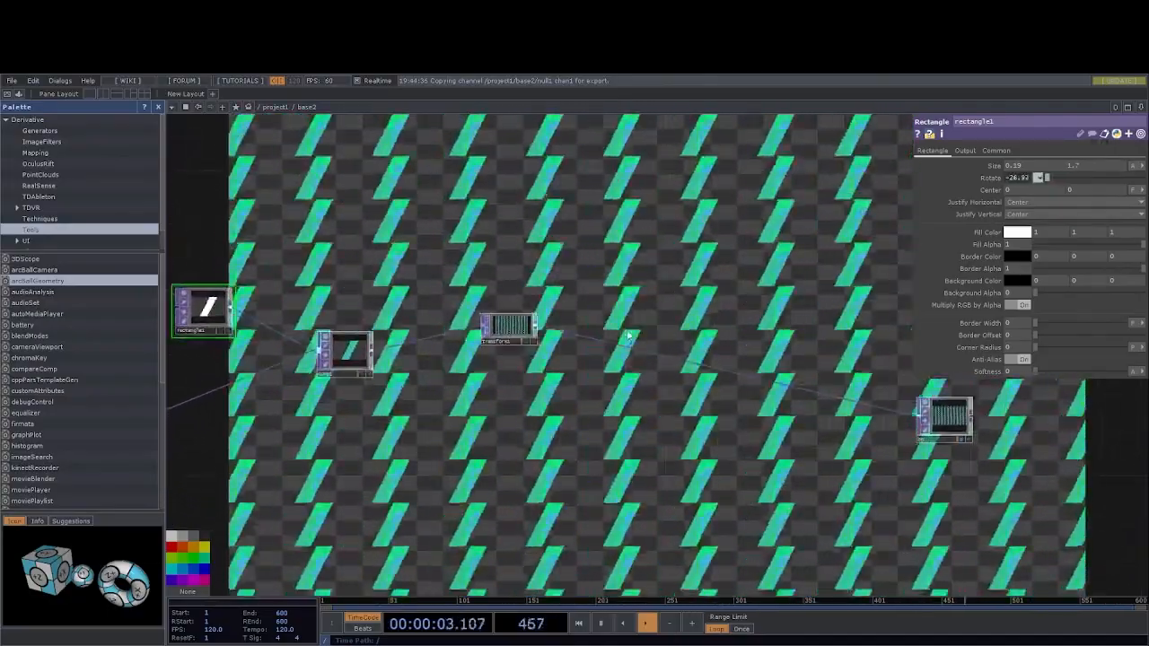
drag(660, 467, 659, 423)
right_click(643, 305)
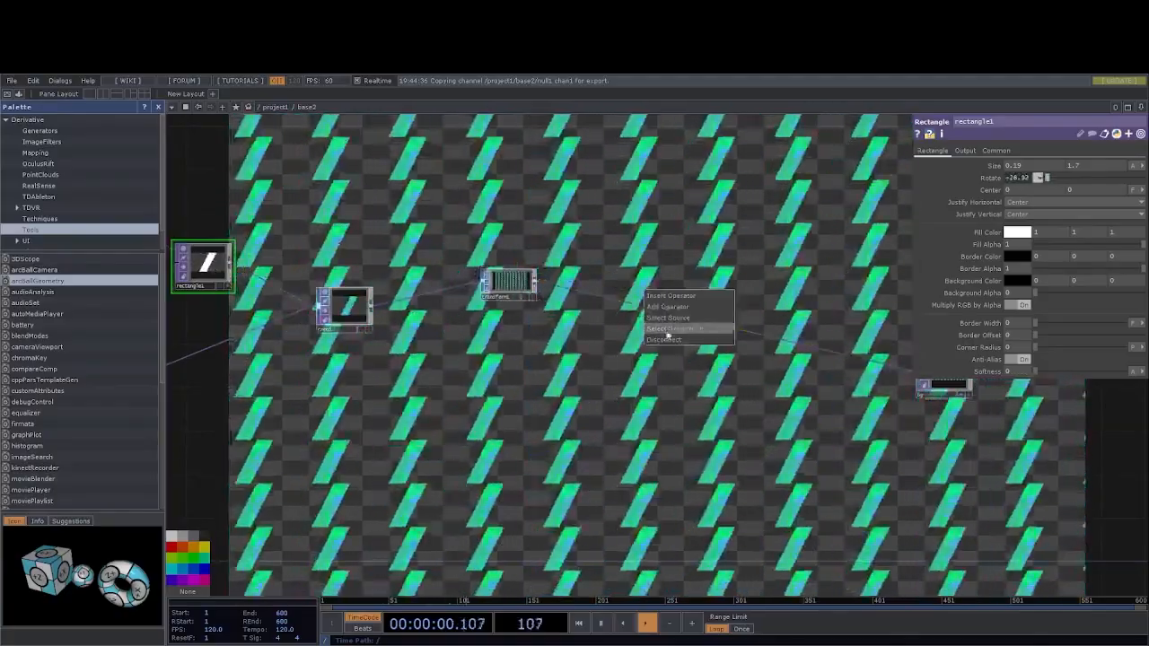
click(705, 364)
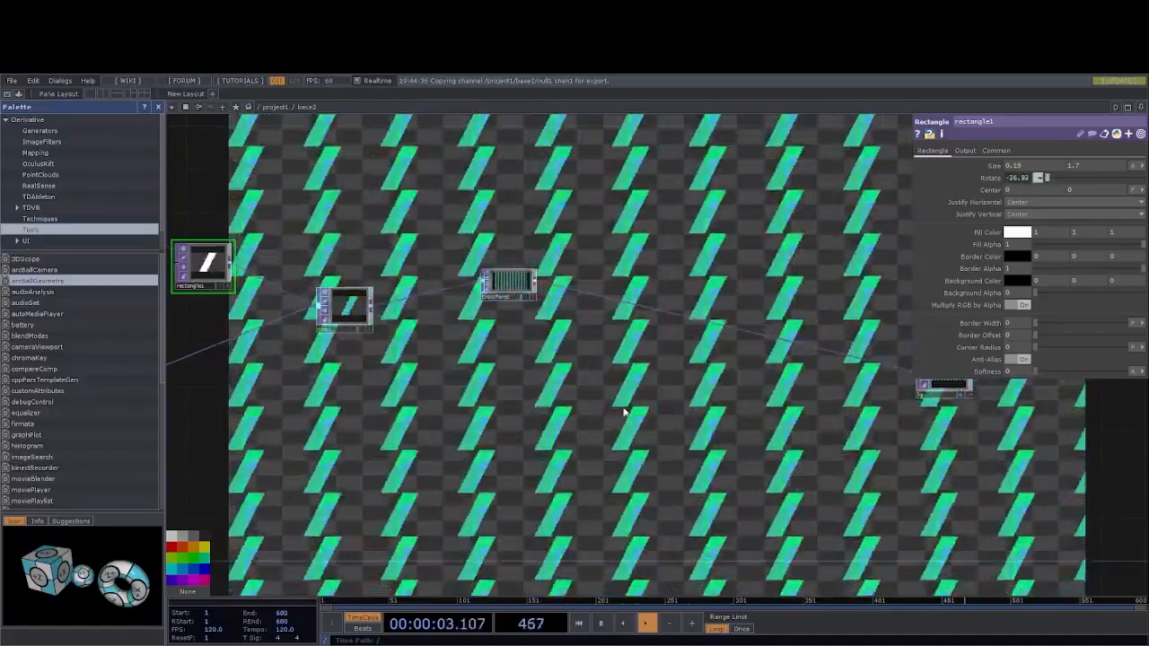
Add a Constant TOP below the Transform TOP and set its color to black (0, 0, 0).
click(503, 472)
click(579, 431)
drag(563, 433, 497, 426)
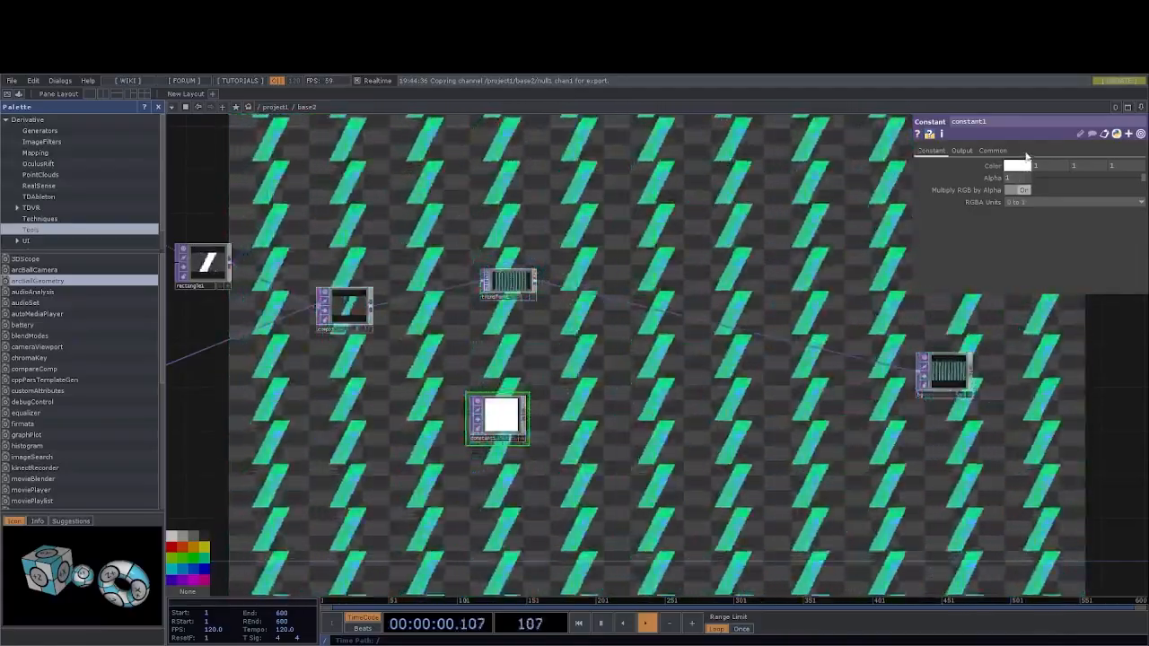
drag(1016, 166, 1006, 224)
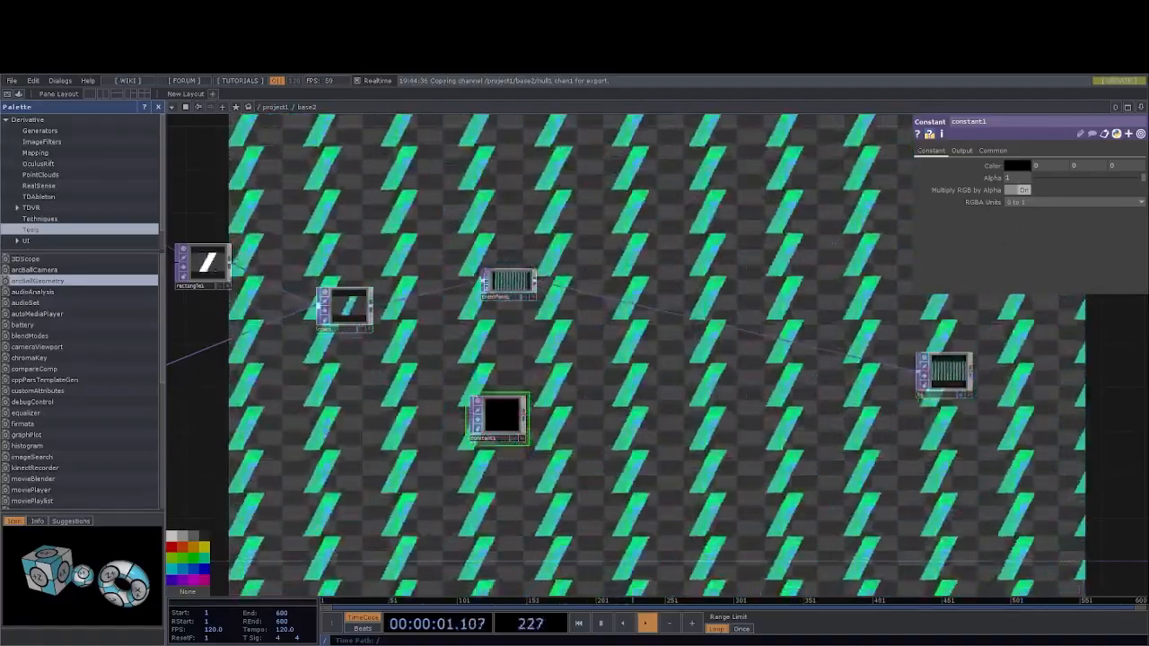
drag(714, 470, 661, 434)
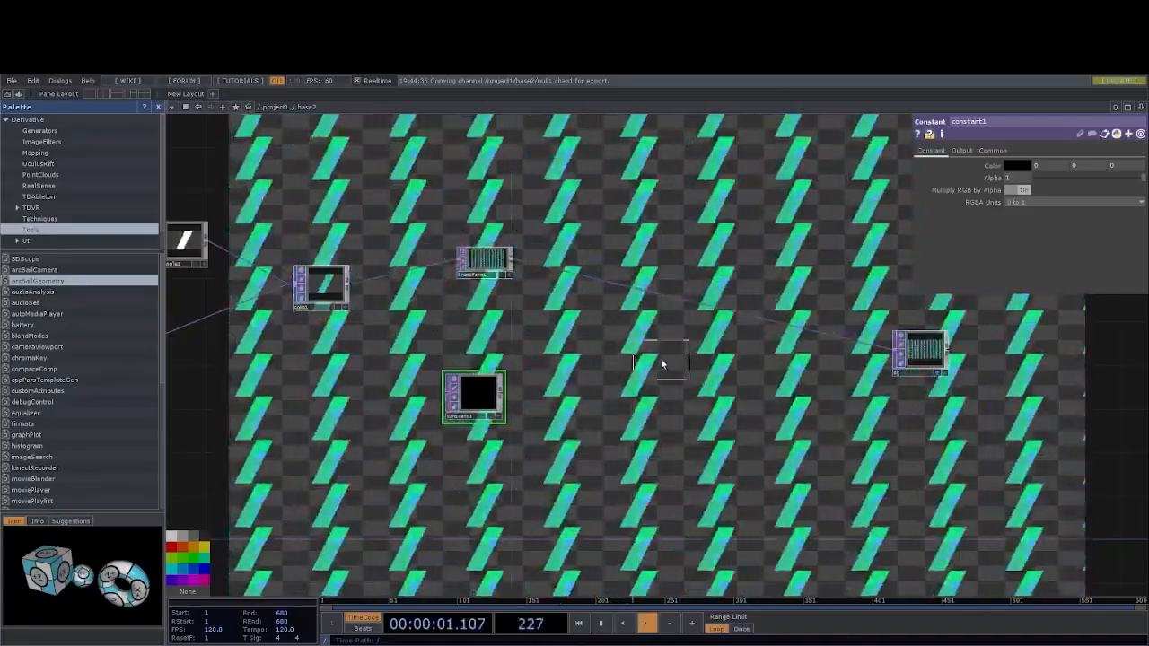
Add an Over TOP that composites the tiled Transform TOP over the black Constant, and wire it into the bg Null.
click(661, 363)
drag(511, 260, 643, 336)
drag(614, 432, 595, 433)
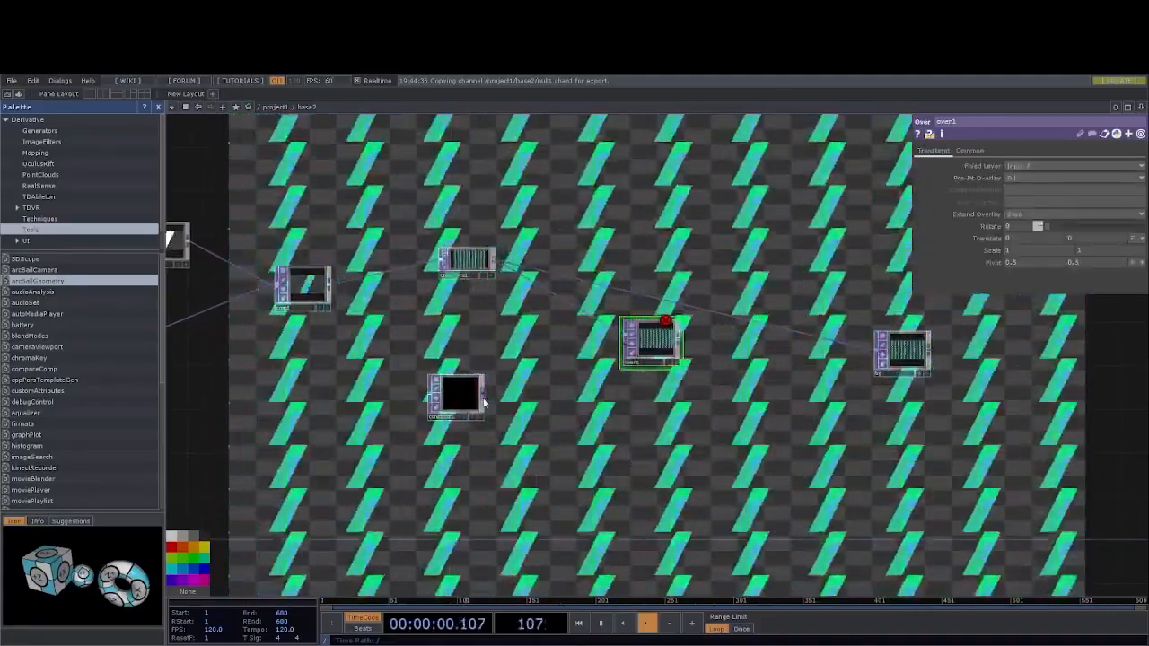
drag(482, 398, 626, 342)
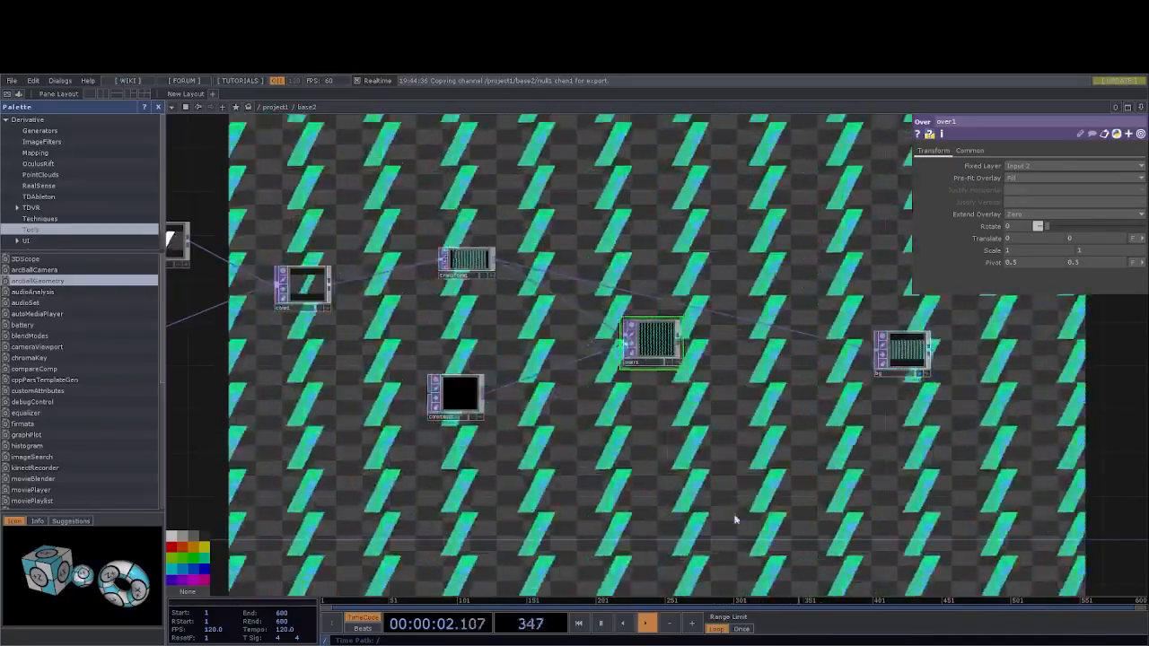
drag(734, 520, 691, 512)
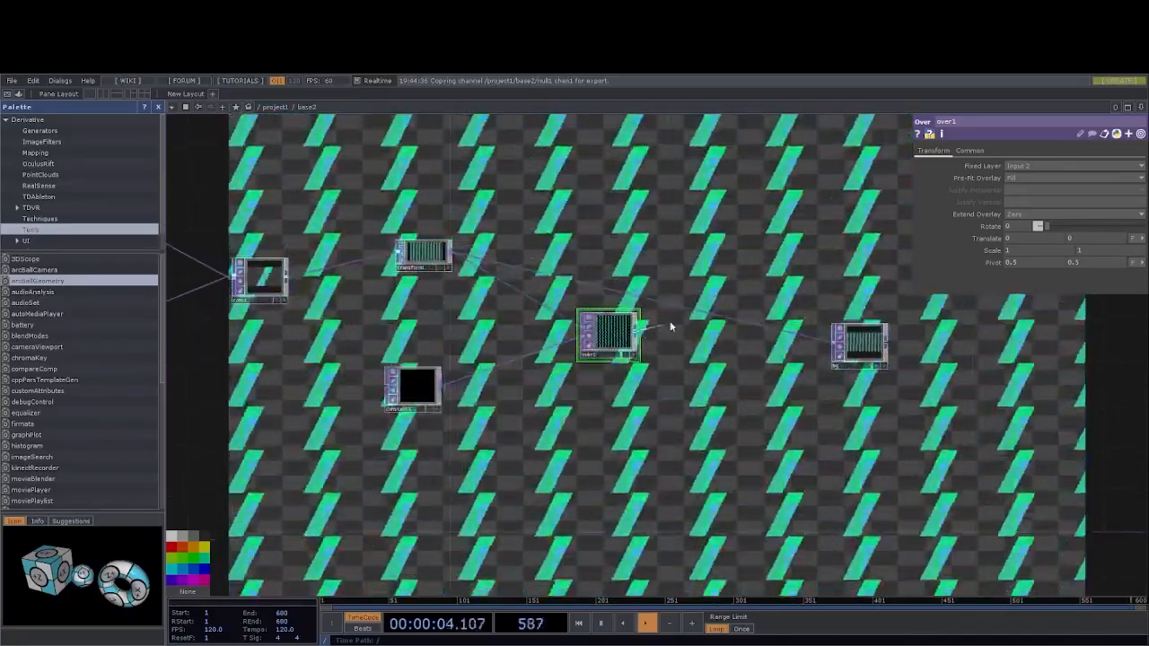
drag(671, 324, 836, 342)
drag(694, 423, 711, 416)
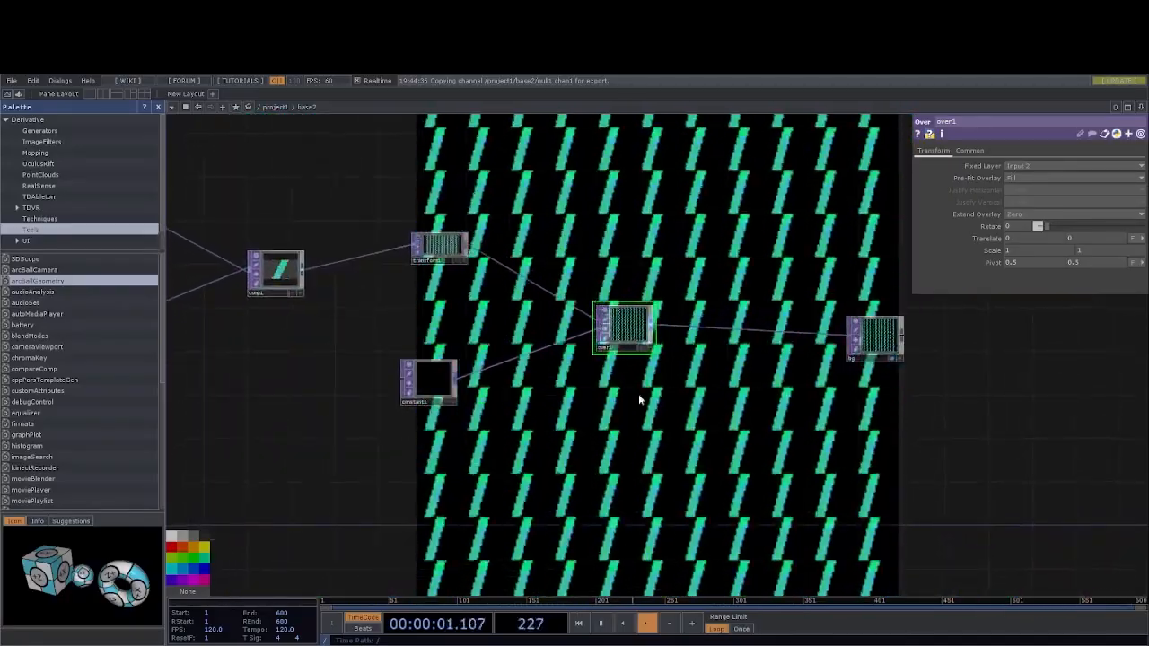
Set the Constant TOP's resolution to 1280 x 720.
click(429, 380)
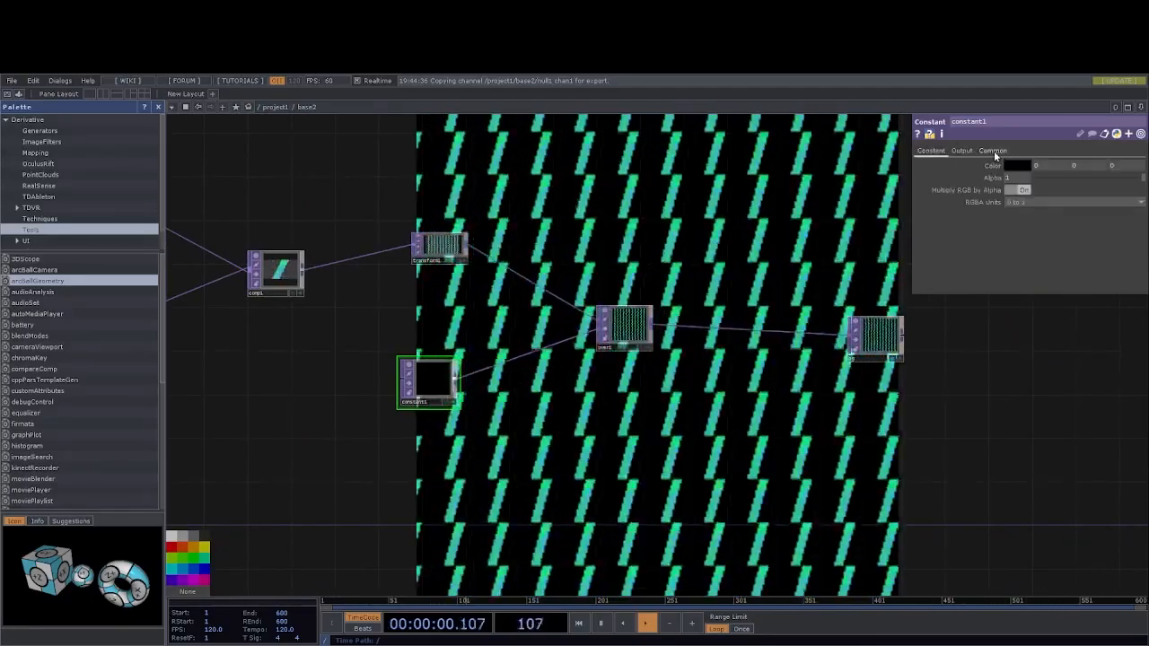
click(992, 149)
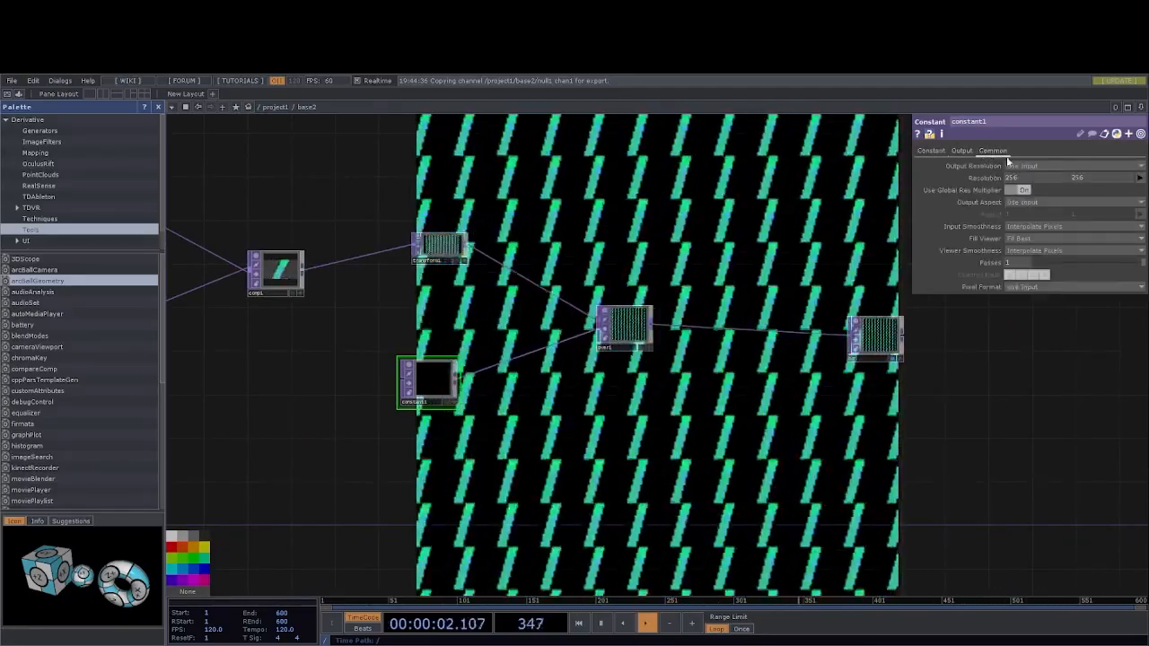
click(1140, 177)
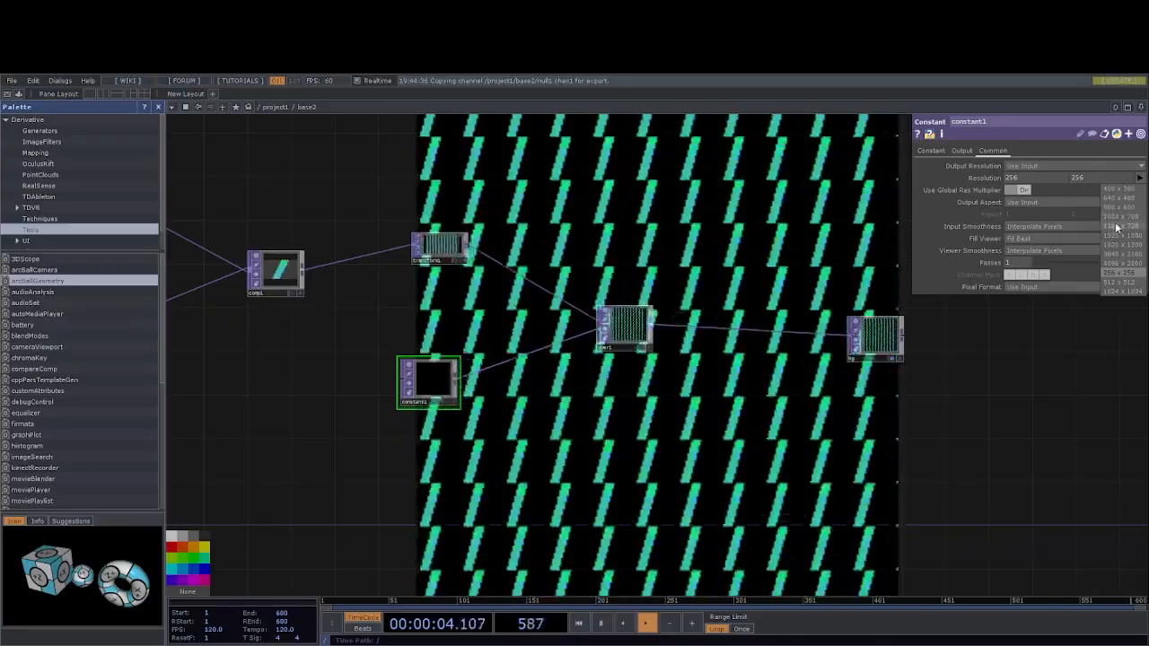
click(1117, 227)
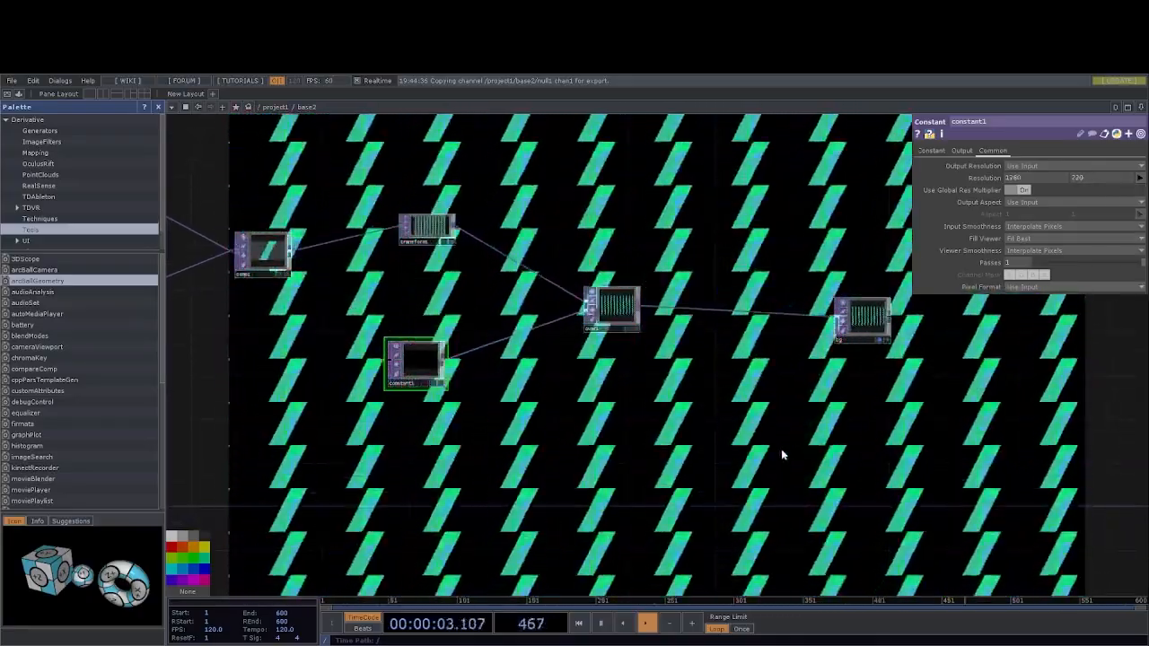
Add an LFO CHOP in the empty area below the TOP chain and set its type to Pulse.
drag(781, 455, 700, 406)
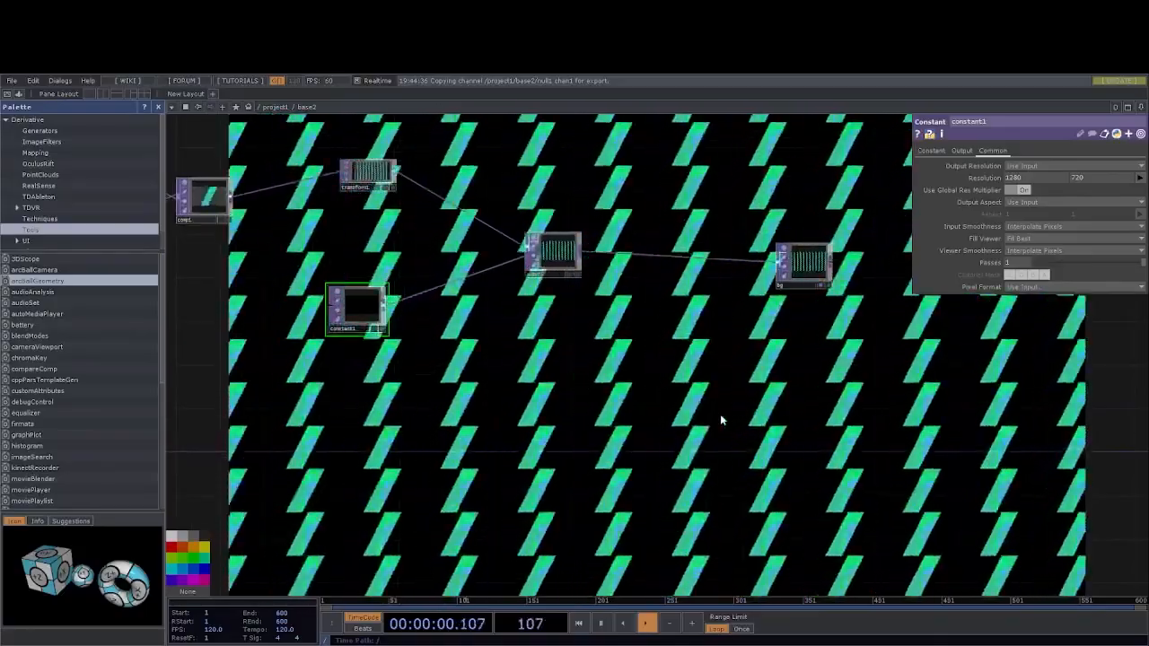
drag(701, 454, 669, 465)
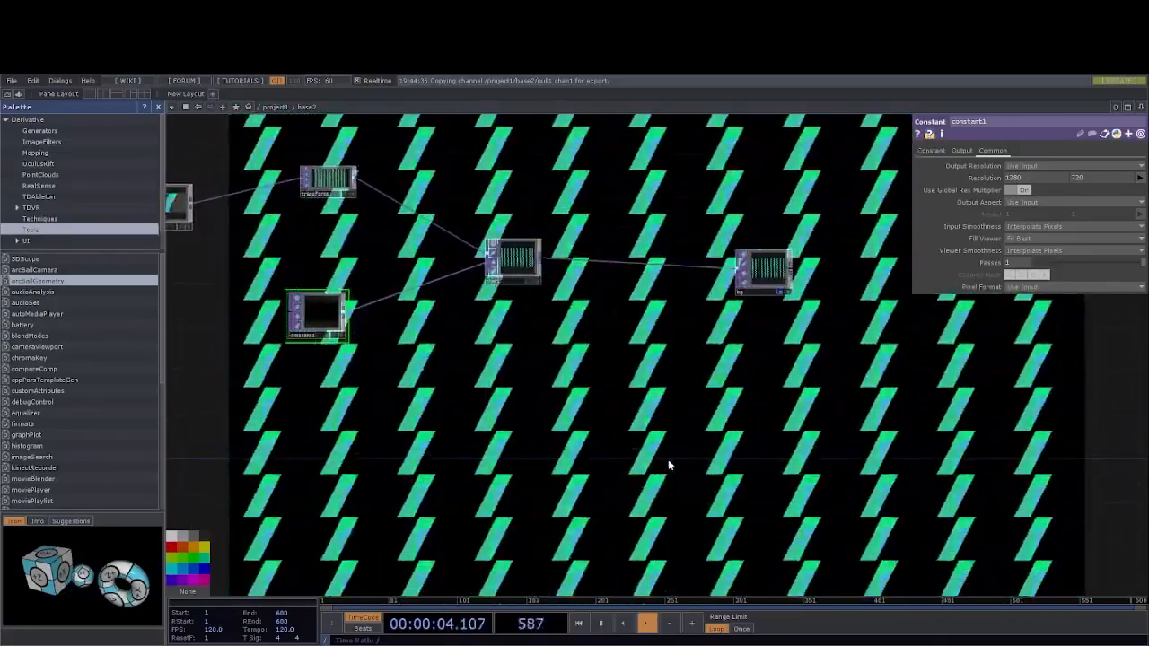
drag(700, 385, 725, 395)
scroll(723, 396, down, 3)
drag(618, 408, 696, 421)
scroll(646, 456, up, 2)
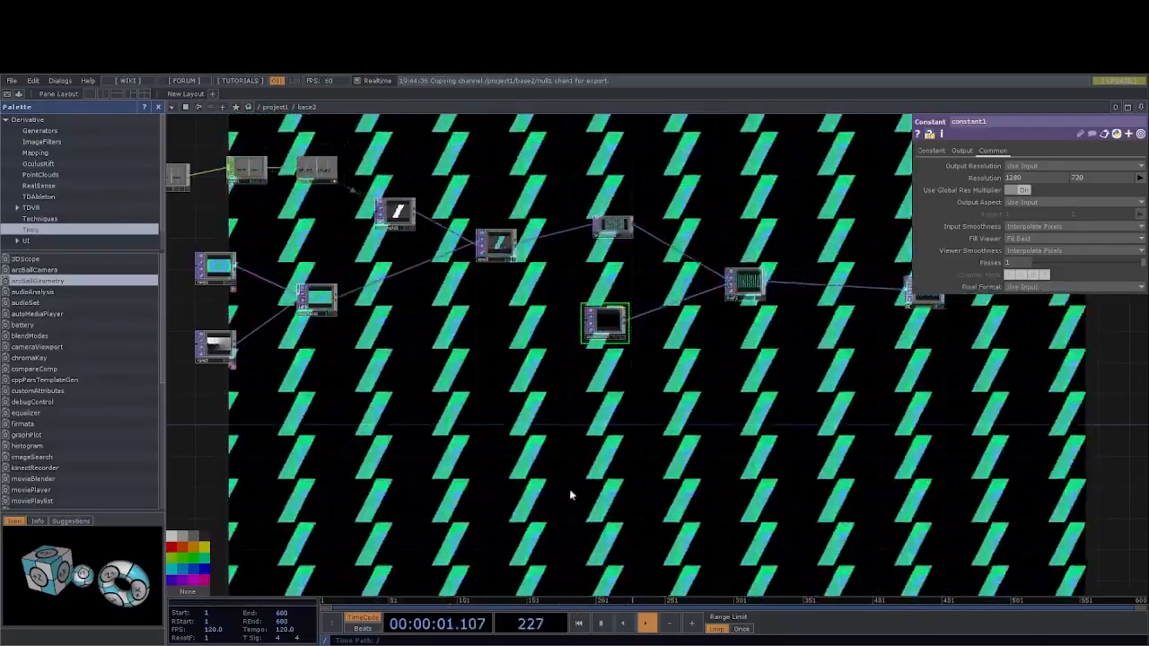
key(ctrl+v)
click(494, 434)
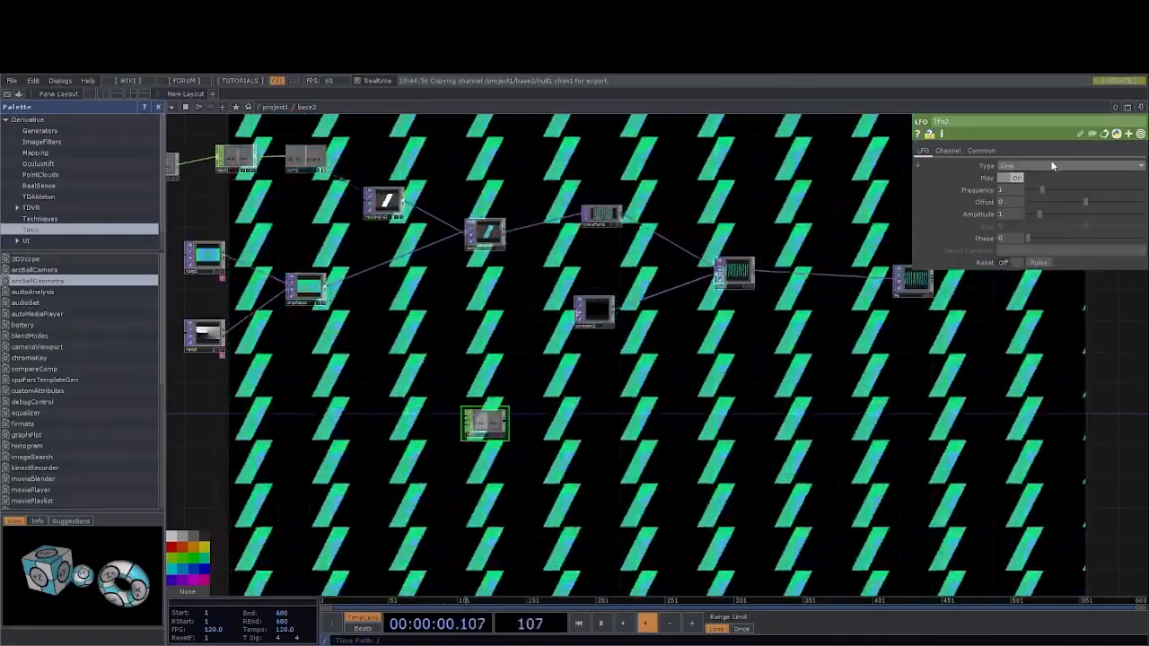
click(1053, 166)
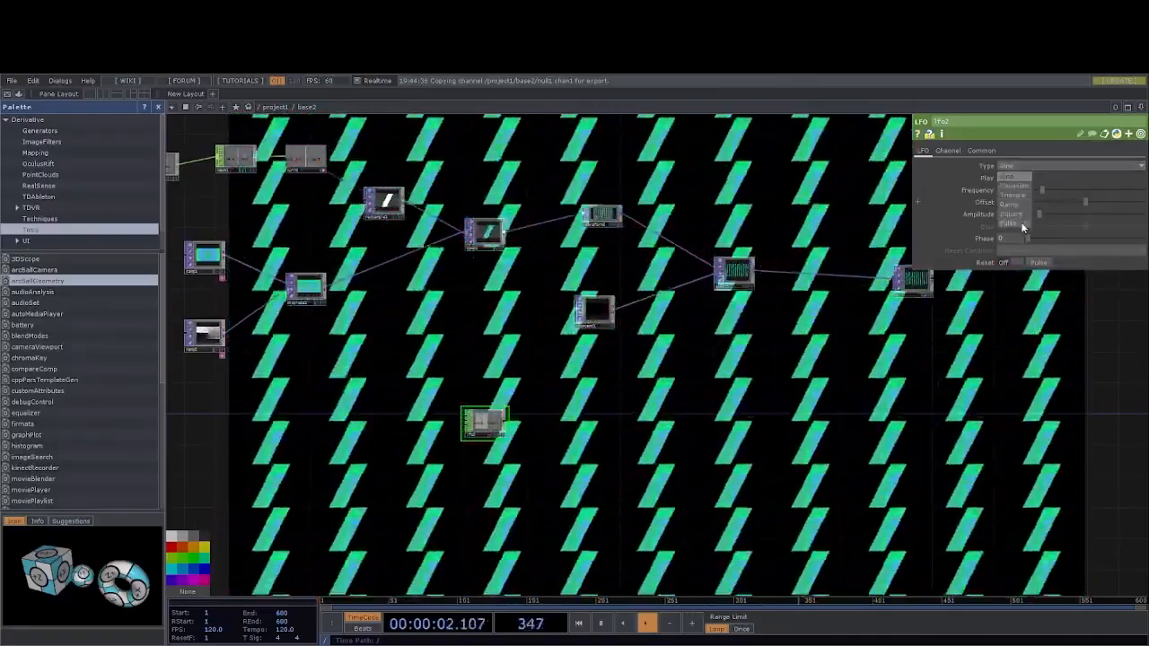
click(1023, 224)
drag(502, 430, 496, 430)
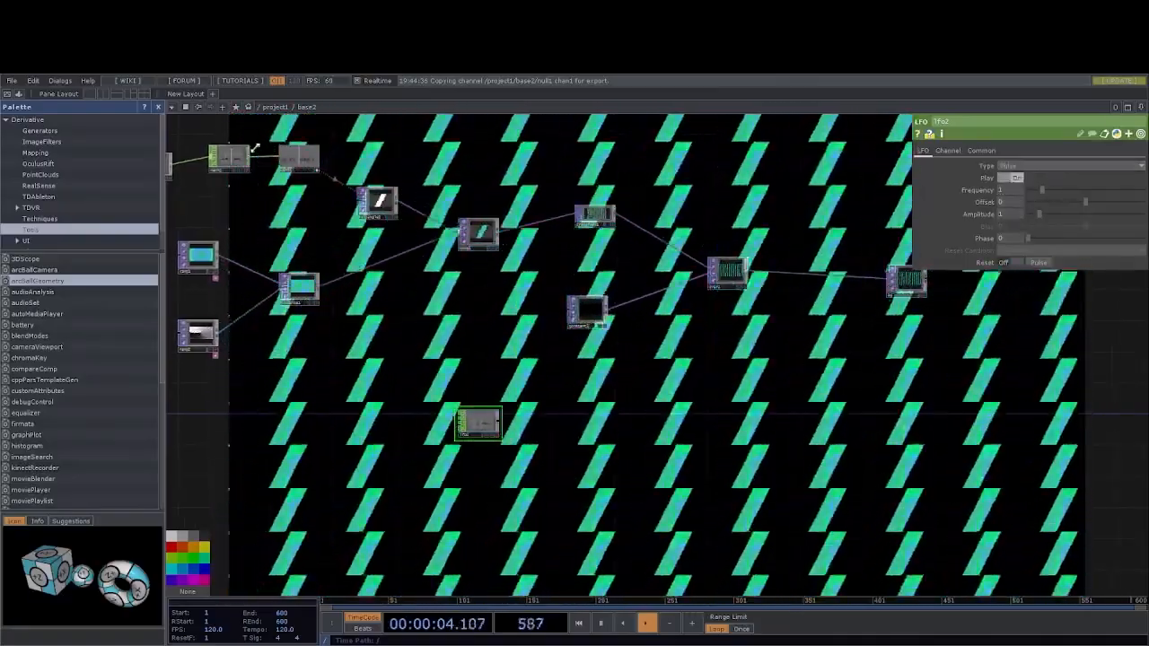
Chain a Lag, Math and Null CHOP after the pulse LFO, removing the direct wire that bypasses the Lag.
drag(300, 203, 400, 261)
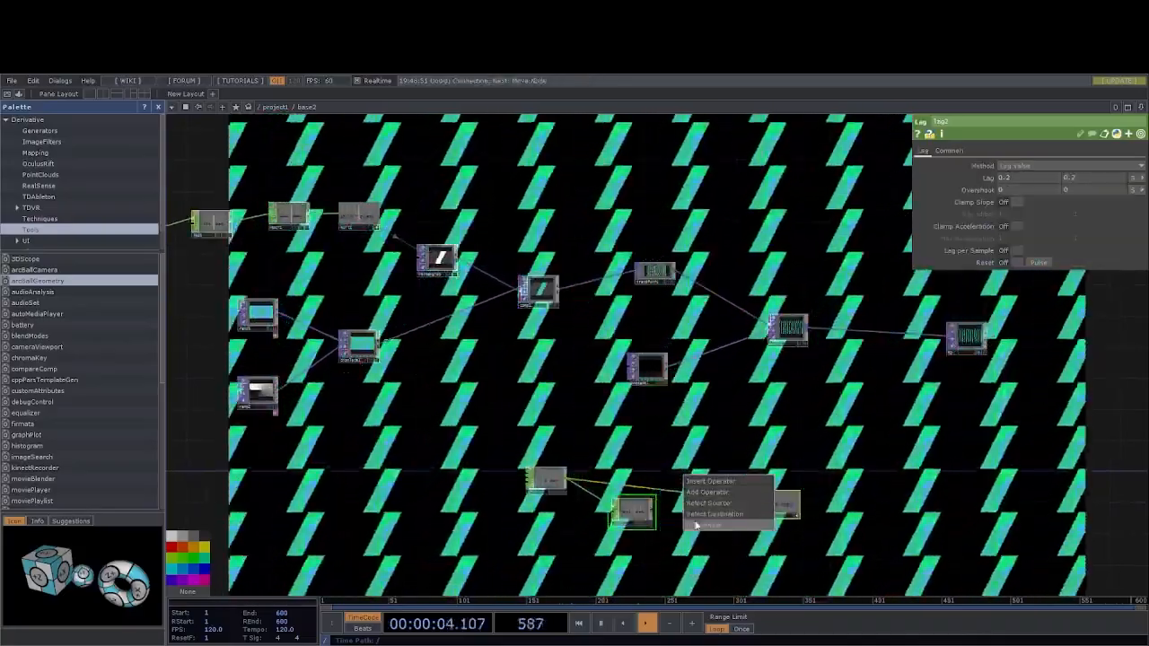
click(693, 523)
drag(655, 512, 684, 507)
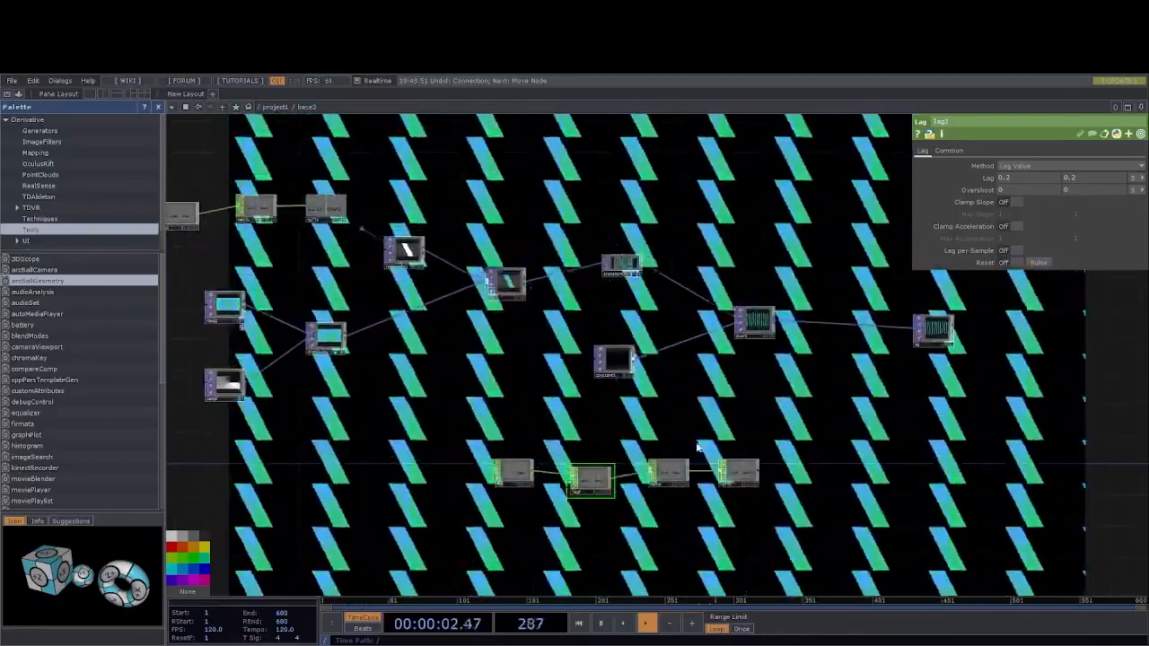
Insert a Displace TOP between the Over TOP and the bg Null, and add a CHOP to TOP above the new Null CHOP.
click(619, 363)
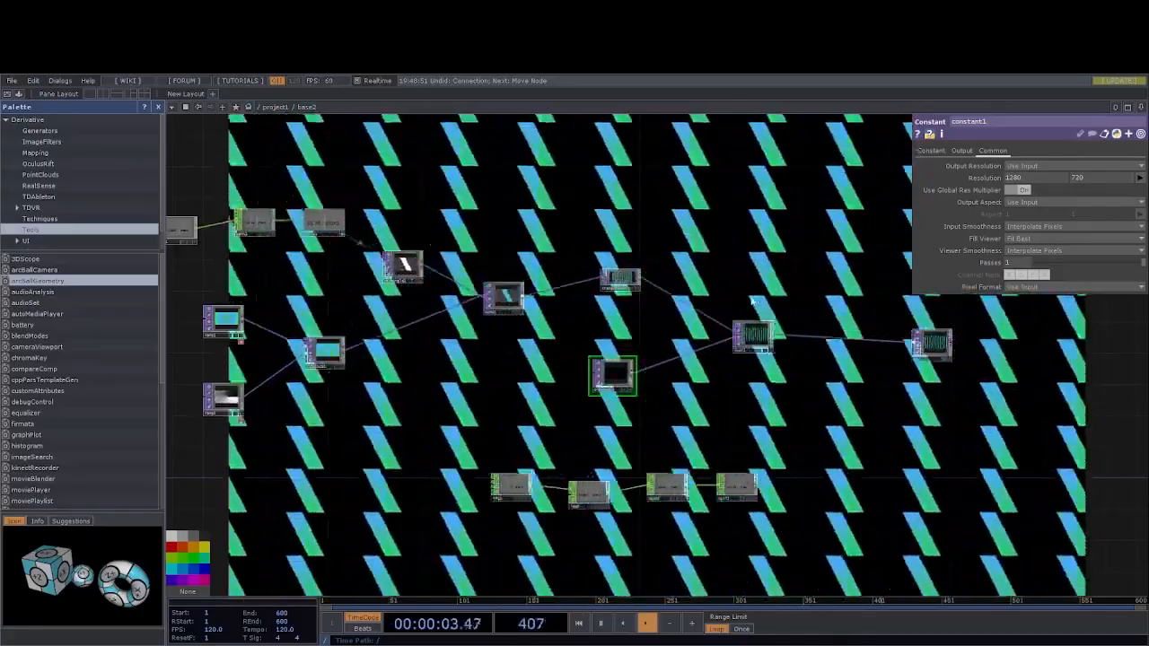
scroll(770, 311, up, 3)
drag(844, 323, 793, 305)
drag(952, 341, 1037, 341)
right_click(823, 332)
click(856, 316)
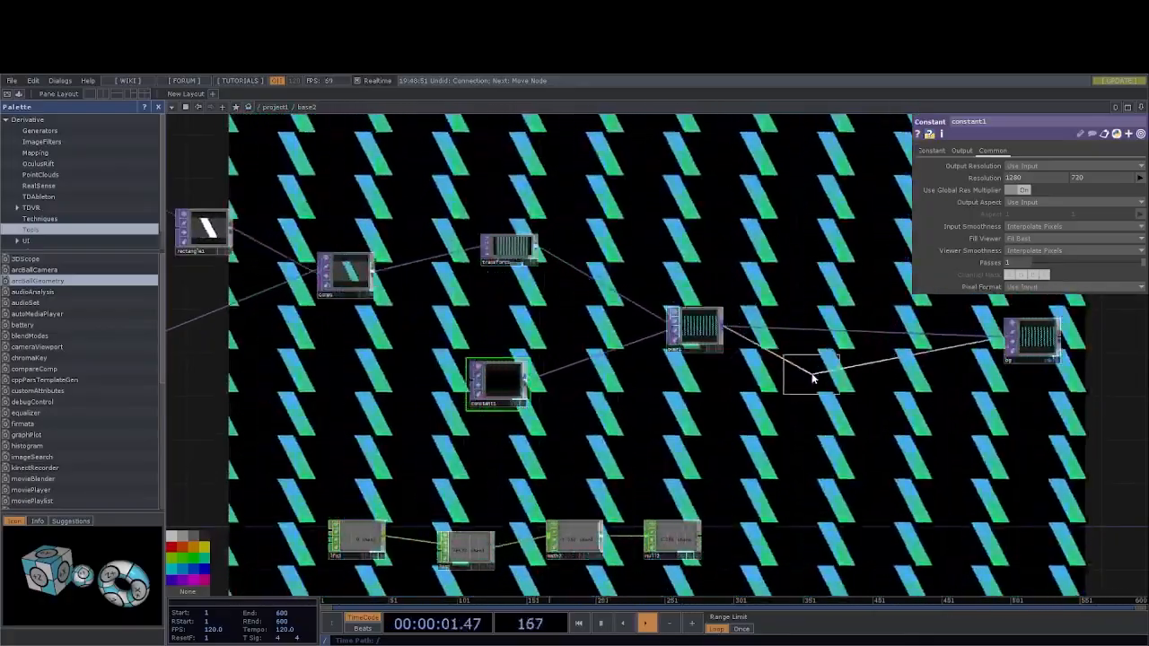
click(848, 349)
drag(932, 431, 950, 406)
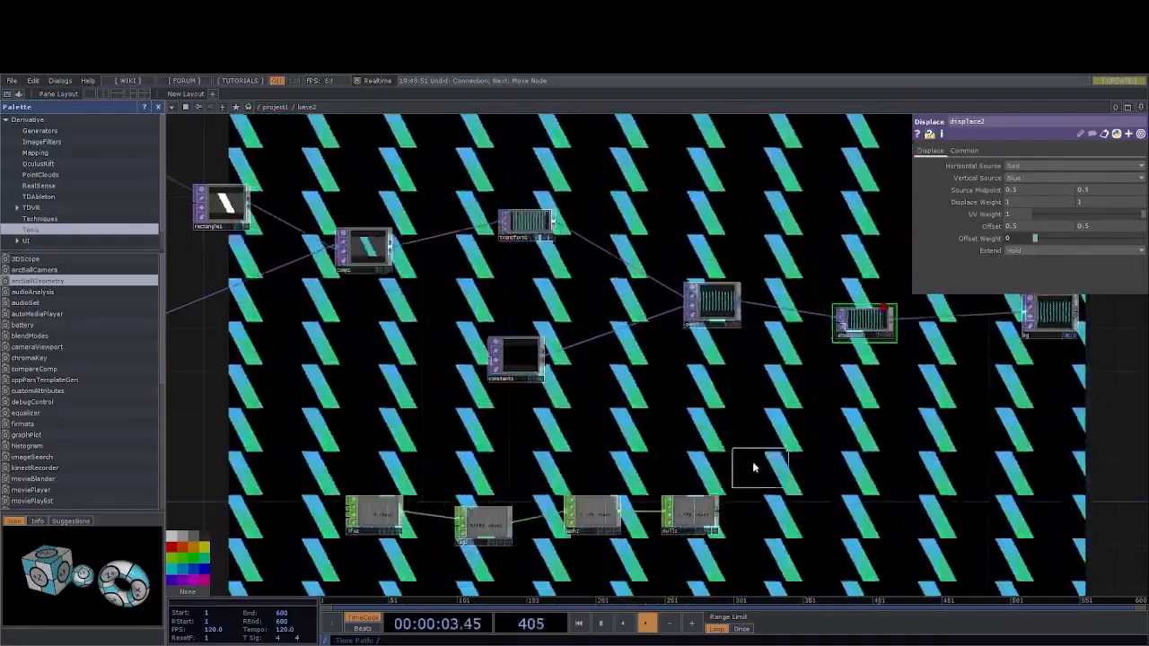
click(687, 436)
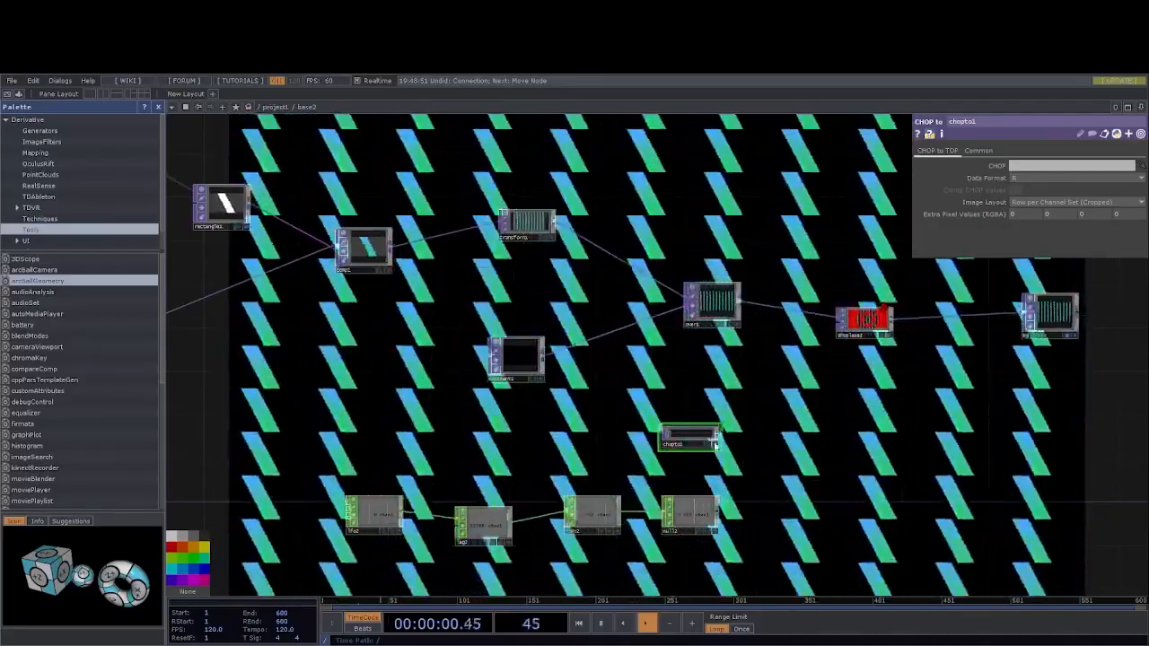
click(714, 531)
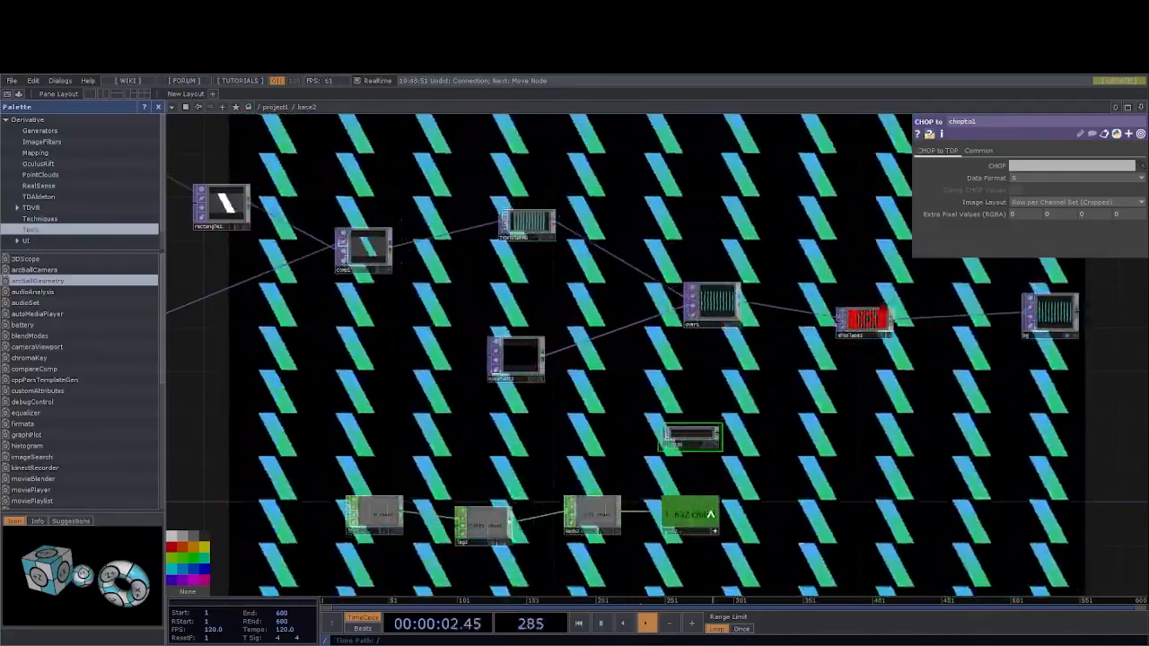
drag(703, 514, 1029, 215)
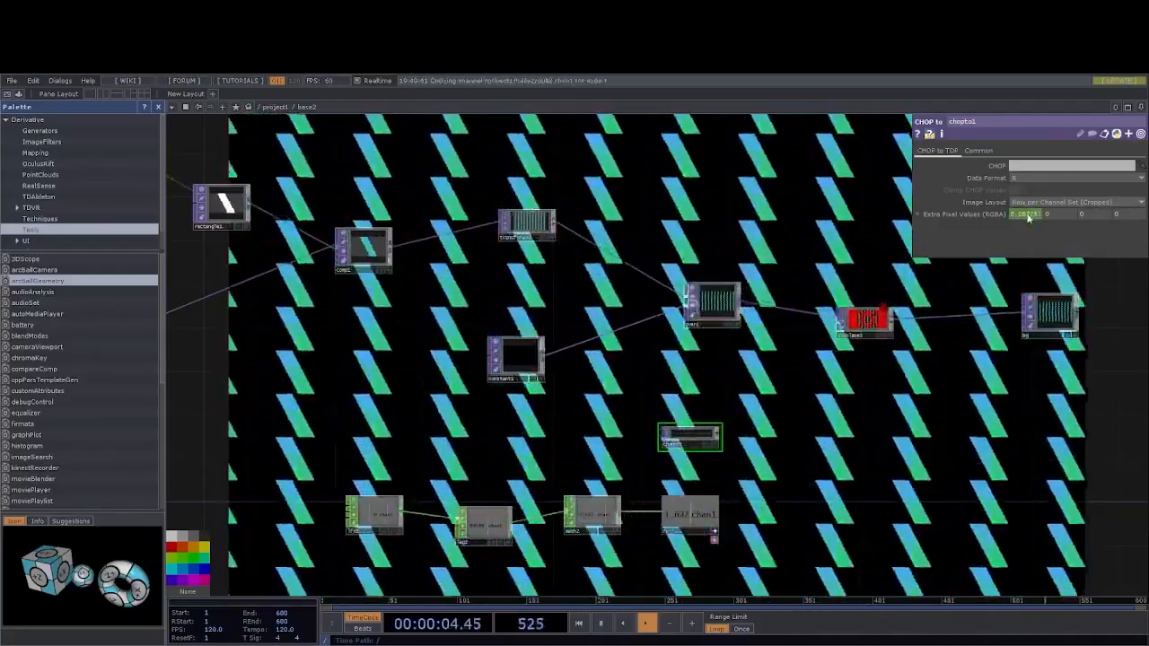
key(ctrl+z)
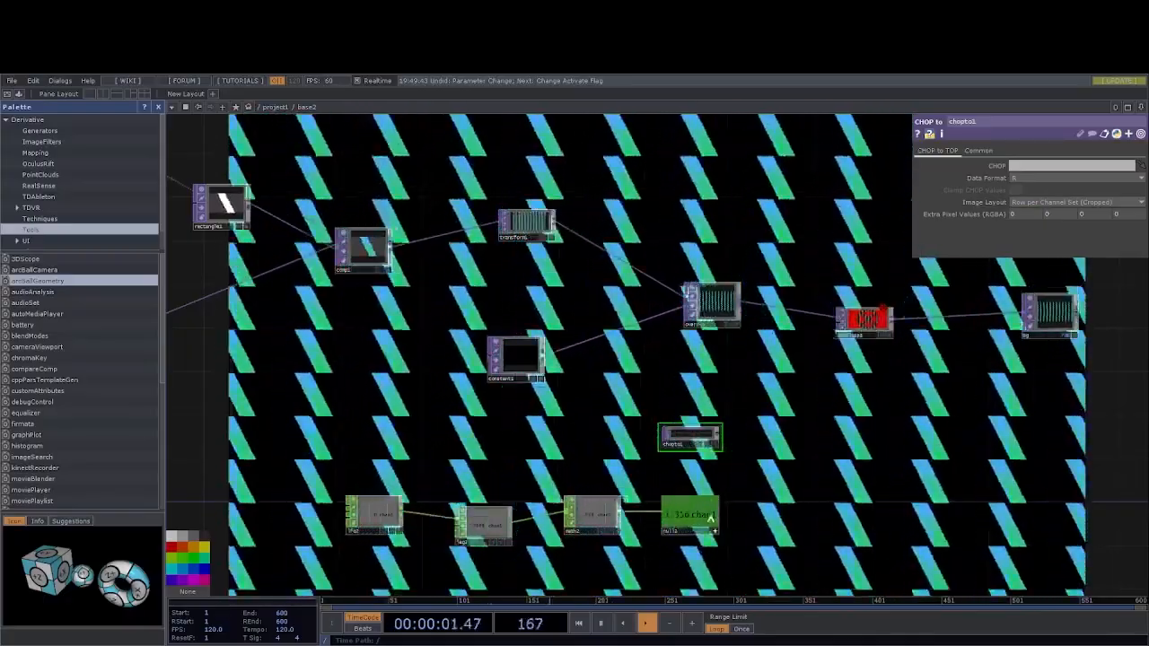
Reference null2 as the CHOP to TOP's source and wire its output into the Displace TOP's second input.
click(715, 530)
drag(698, 517, 1047, 166)
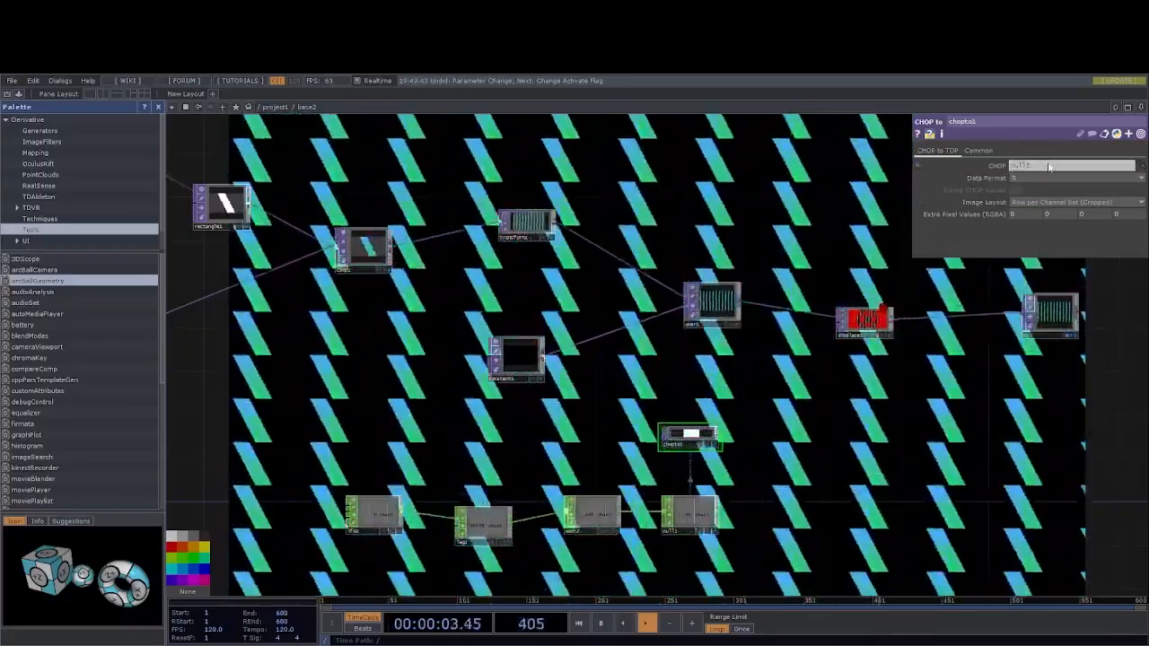
drag(769, 458, 815, 329)
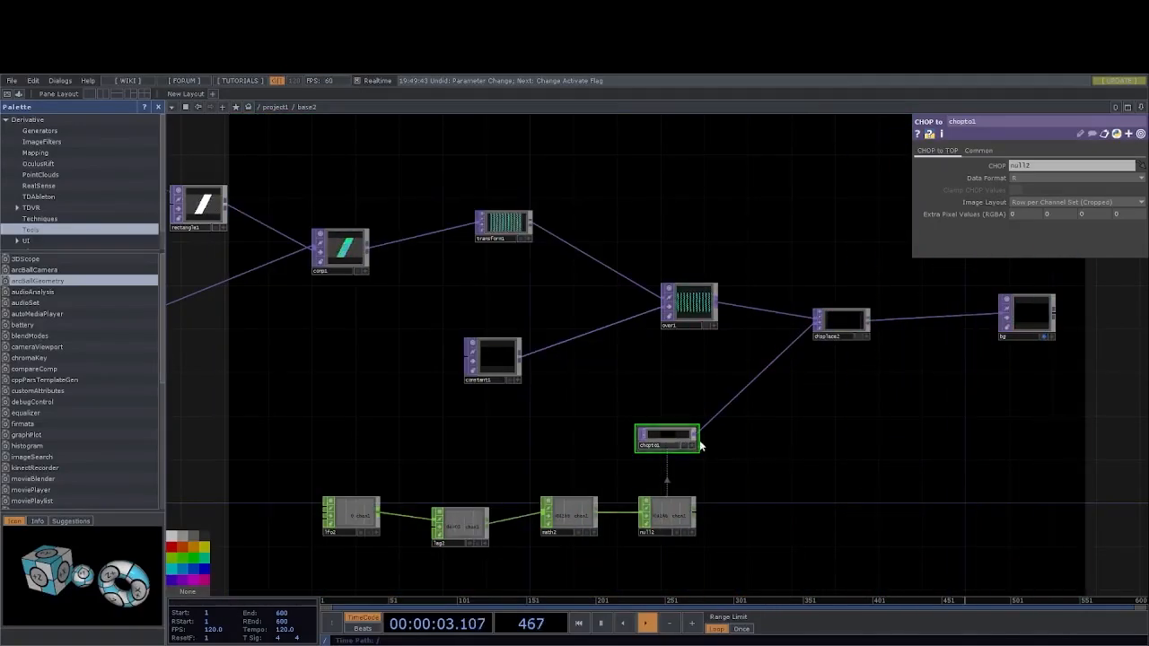
Try raising Multiply on the pulse chain's Math CHOP to about 1.98, and undo the change.
click(595, 517)
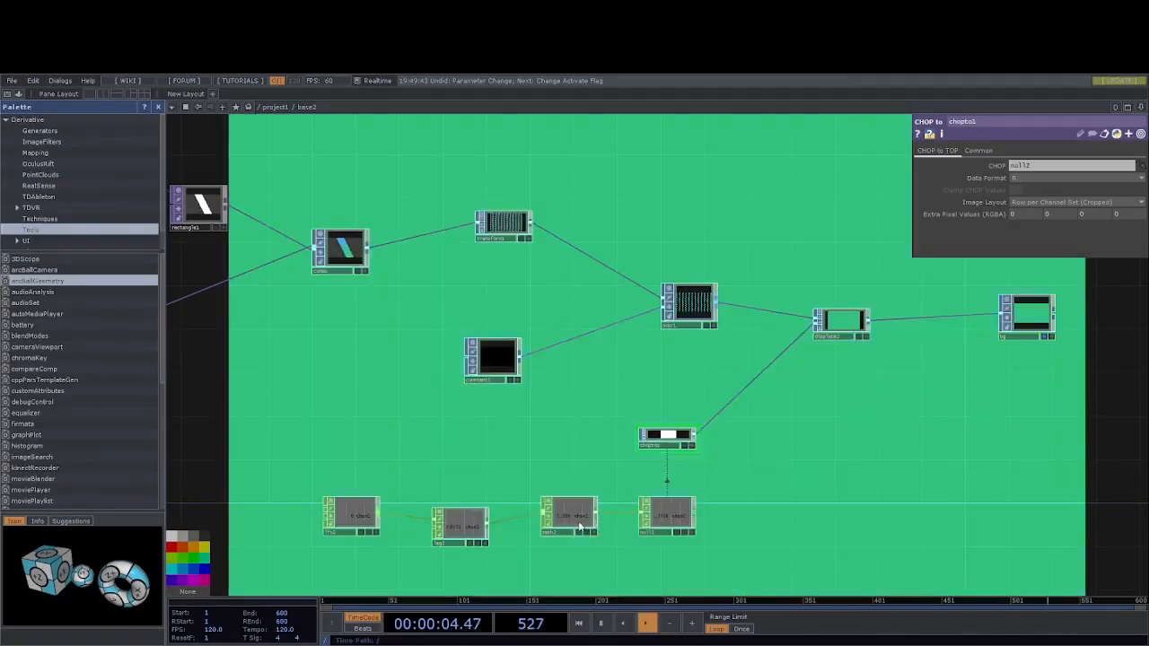
click(947, 151)
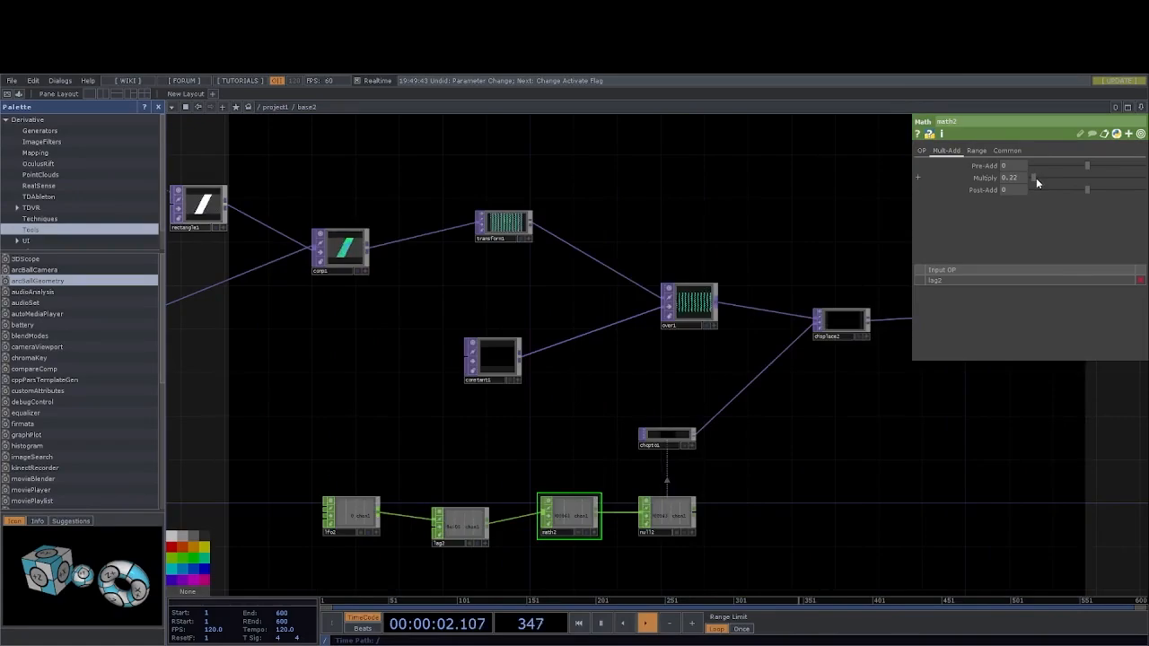
drag(1035, 178, 1054, 178)
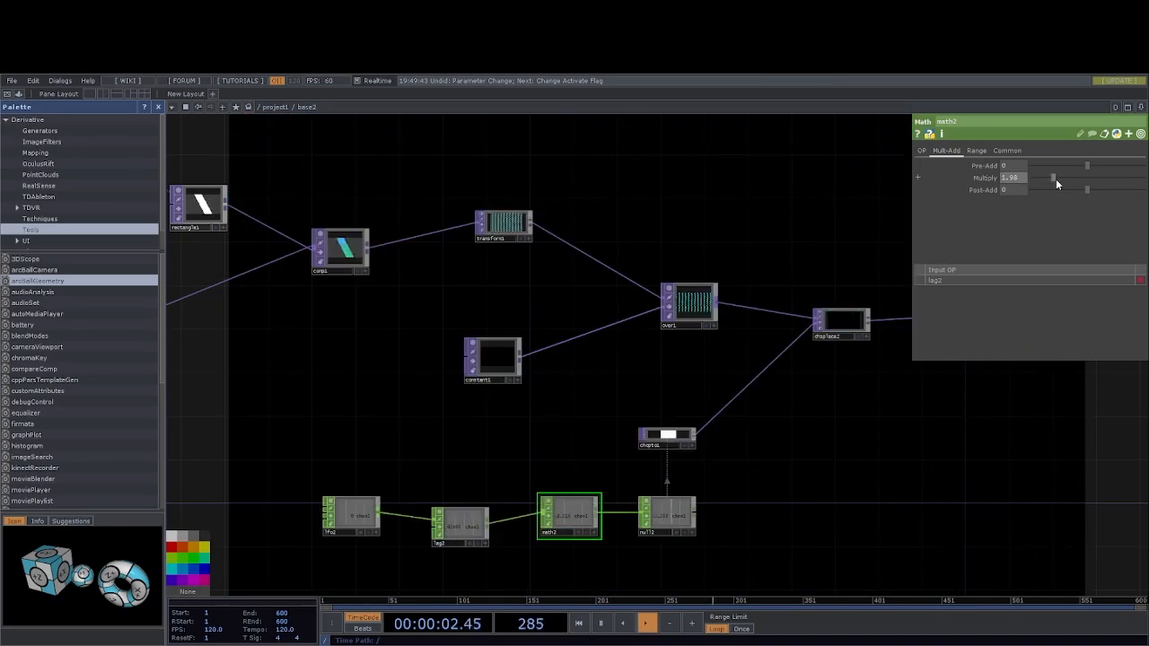
key(ctrl+z)
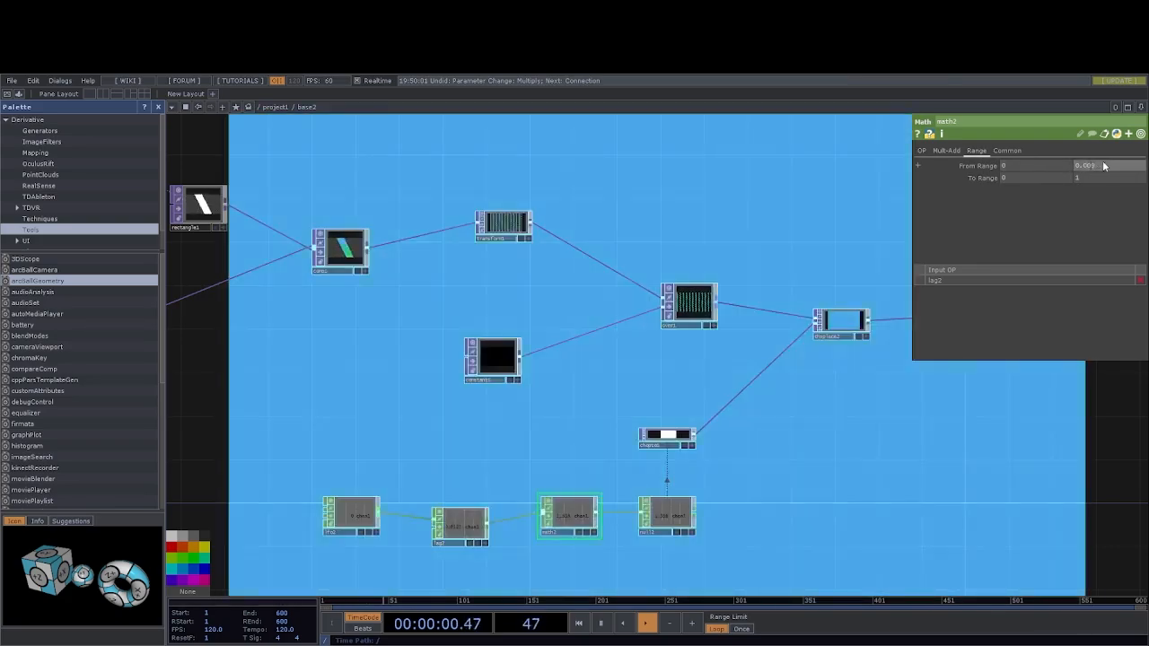
Try a From Range of 0 to 0.5 on the Math CHOP, and restore it to 0 to 1.
drag(1102, 166, 1052, 172)
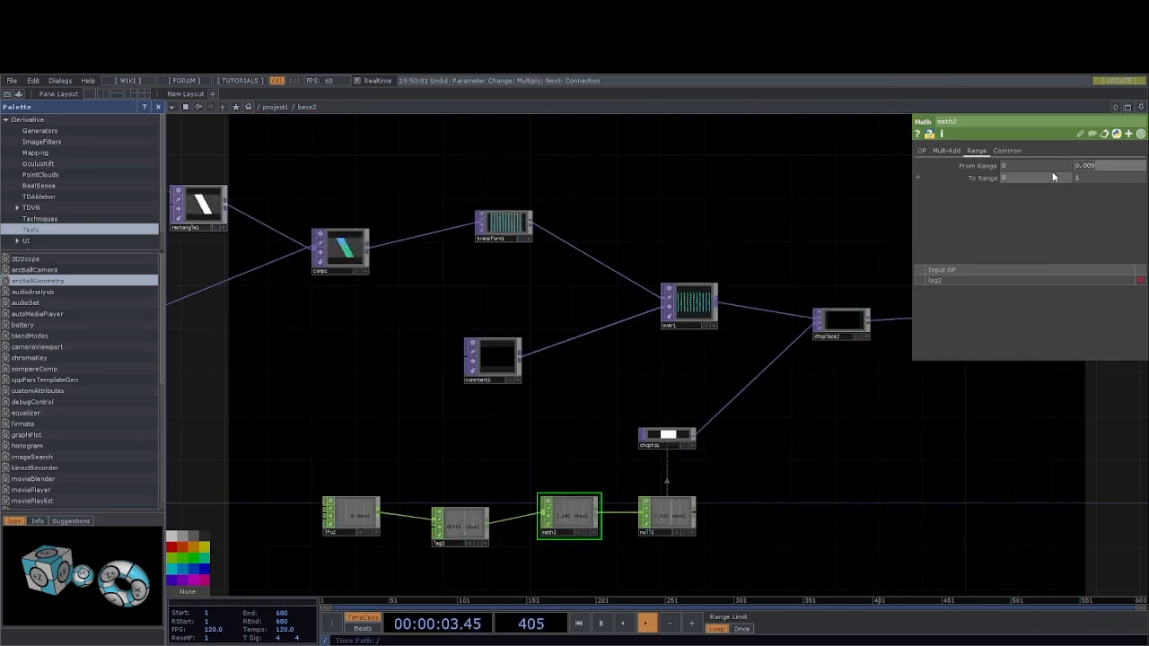
text(0.)
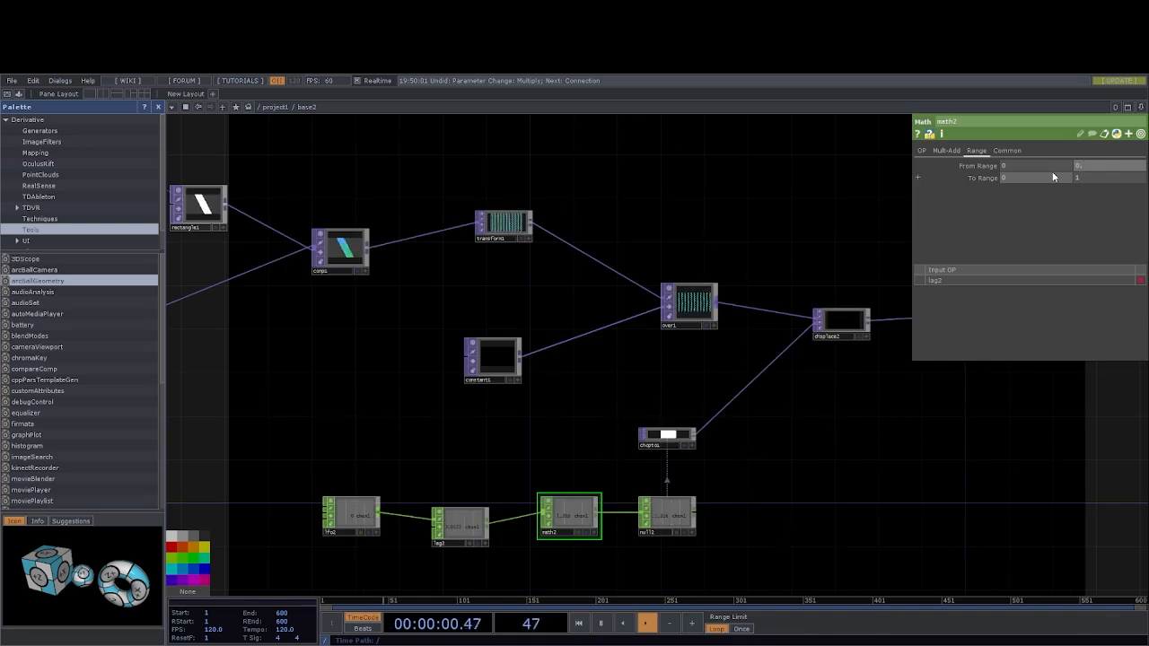
text(5)
key(Return)
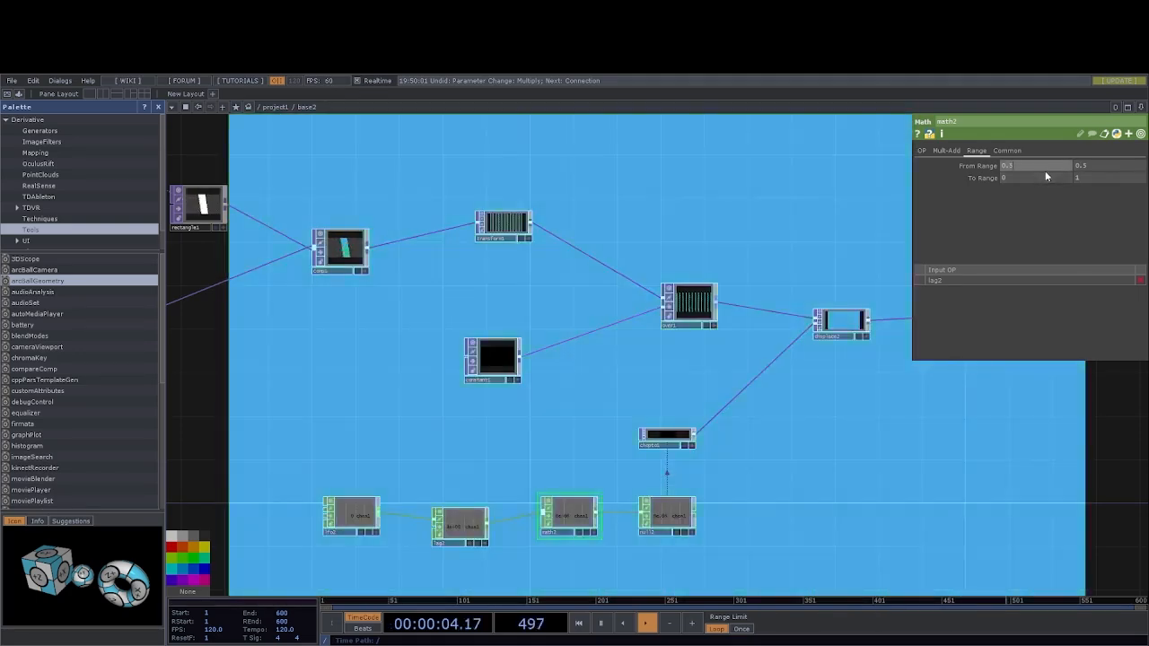
text(0)
key(Return)
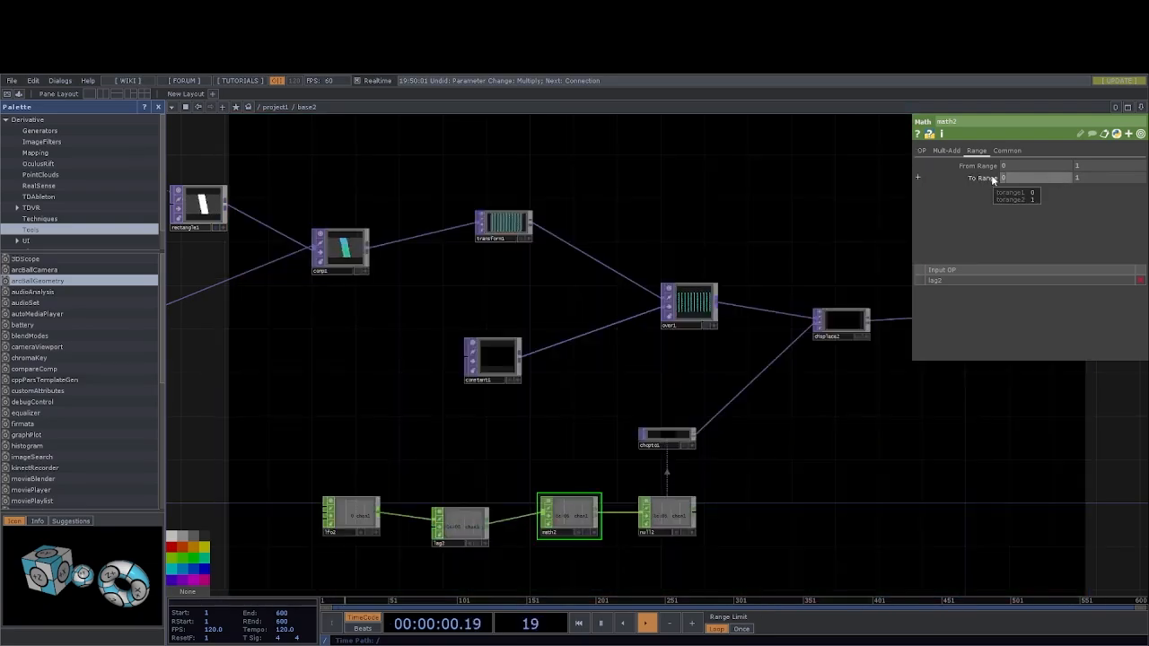
Set the Math CHOP's lower To Range value to 0.5 and its Multiply to 0.51.
text(.5)
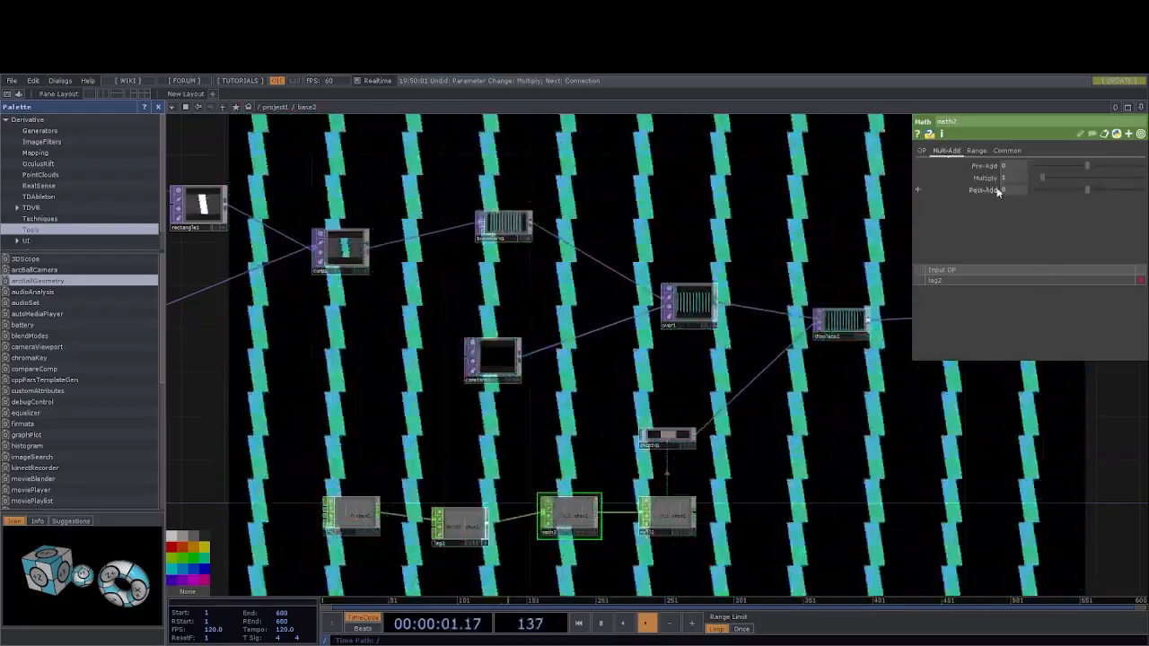
drag(1041, 176, 1037, 177)
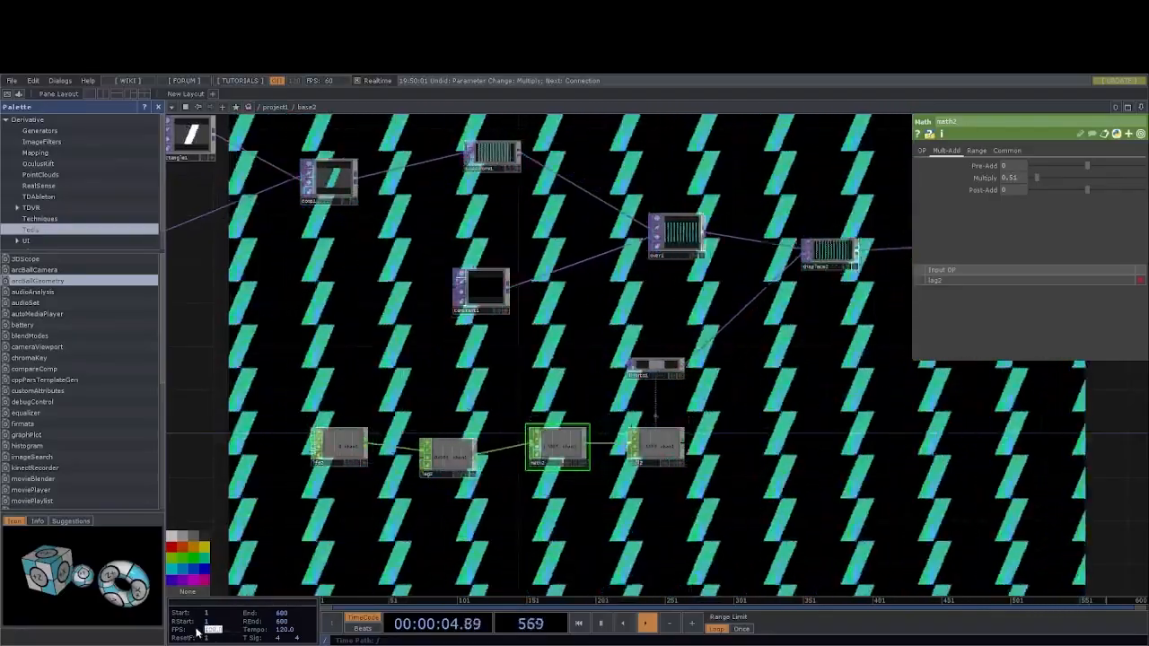
Set the timeline's FPS and Tempo both to 160.
key(Return)
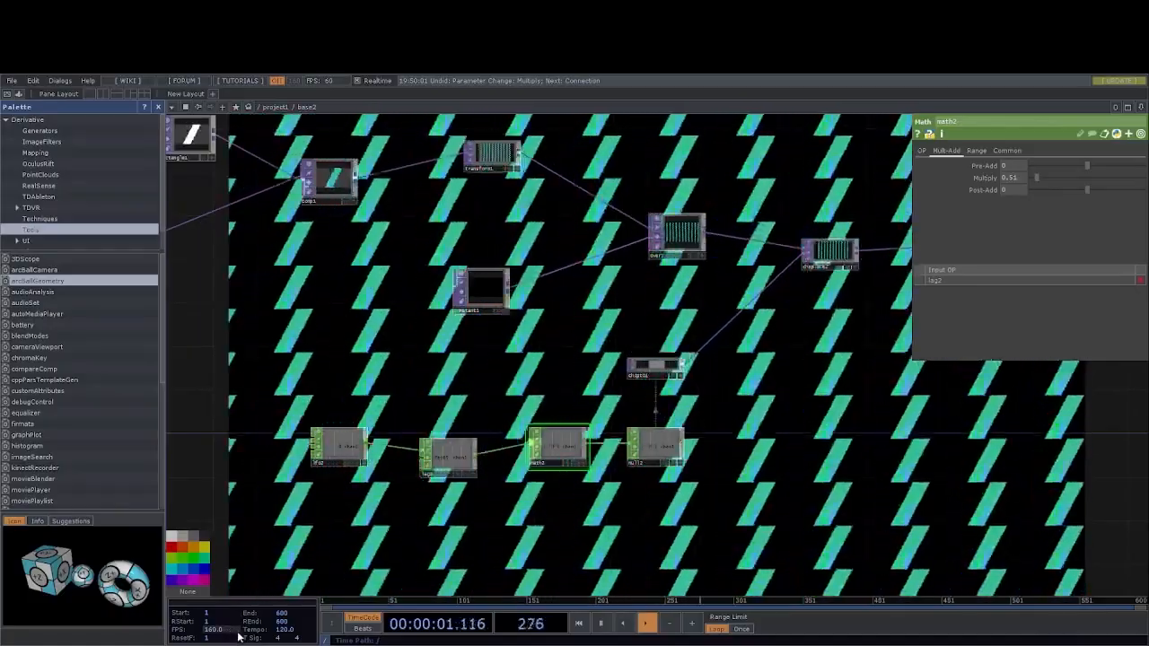
drag(295, 632, 265, 634)
text(160)
key(Return)
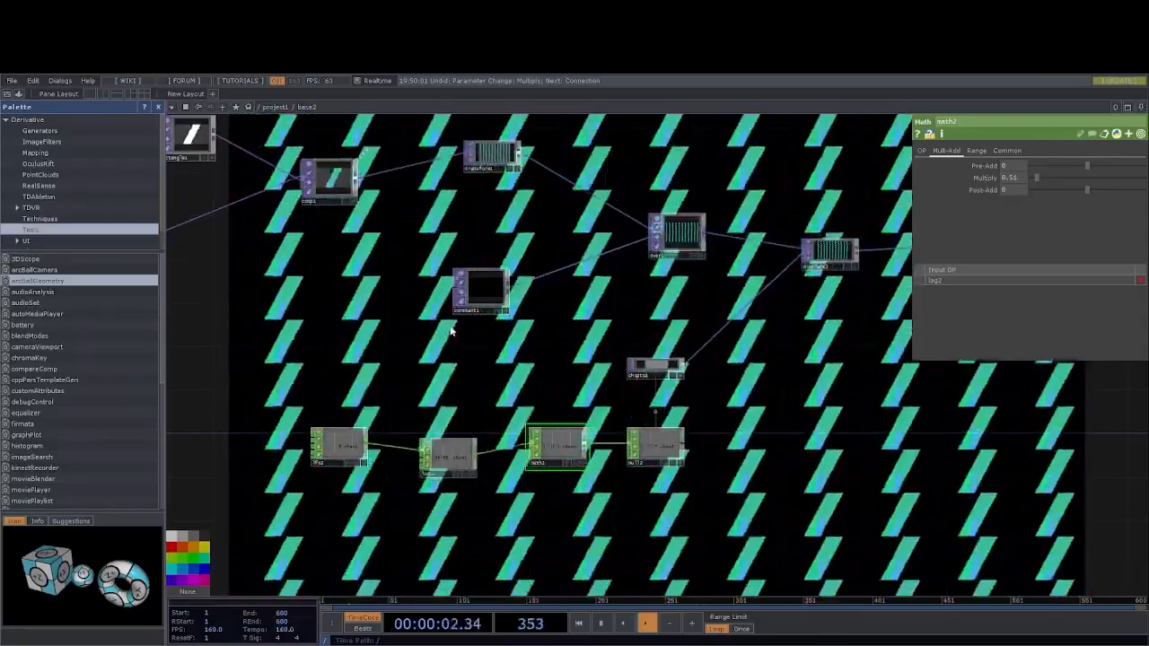
Set the Amplitude of lfo1, the LFO driving the rectangle's rotation, to 0.53.
drag(403, 339, 625, 478)
drag(478, 189, 720, 184)
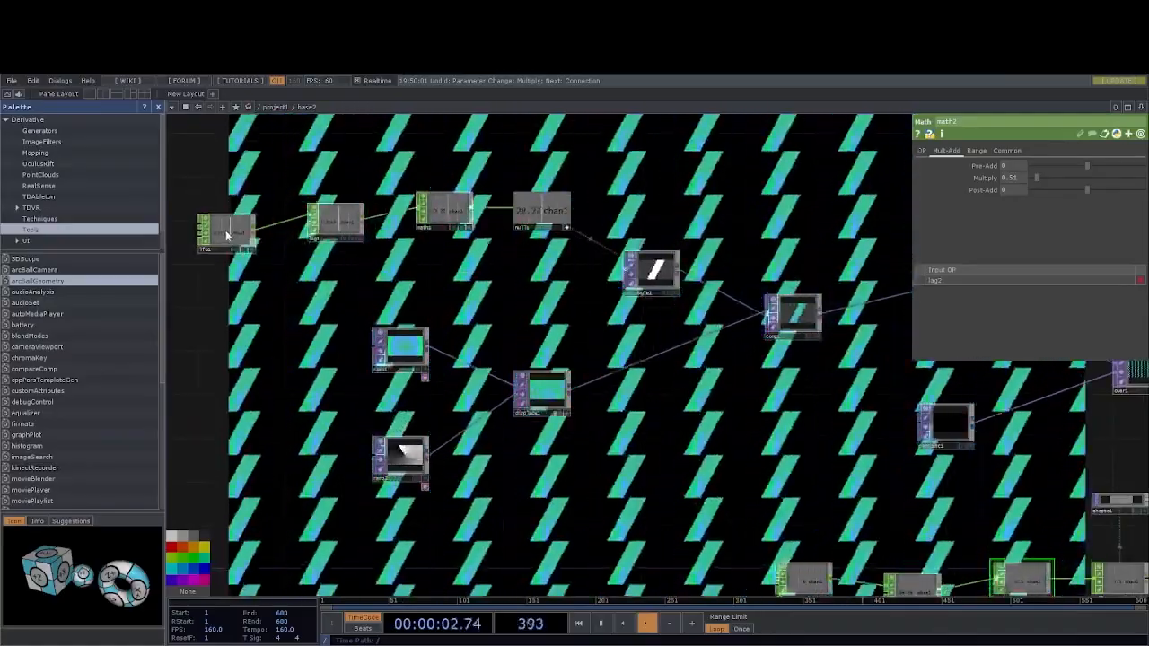
click(226, 229)
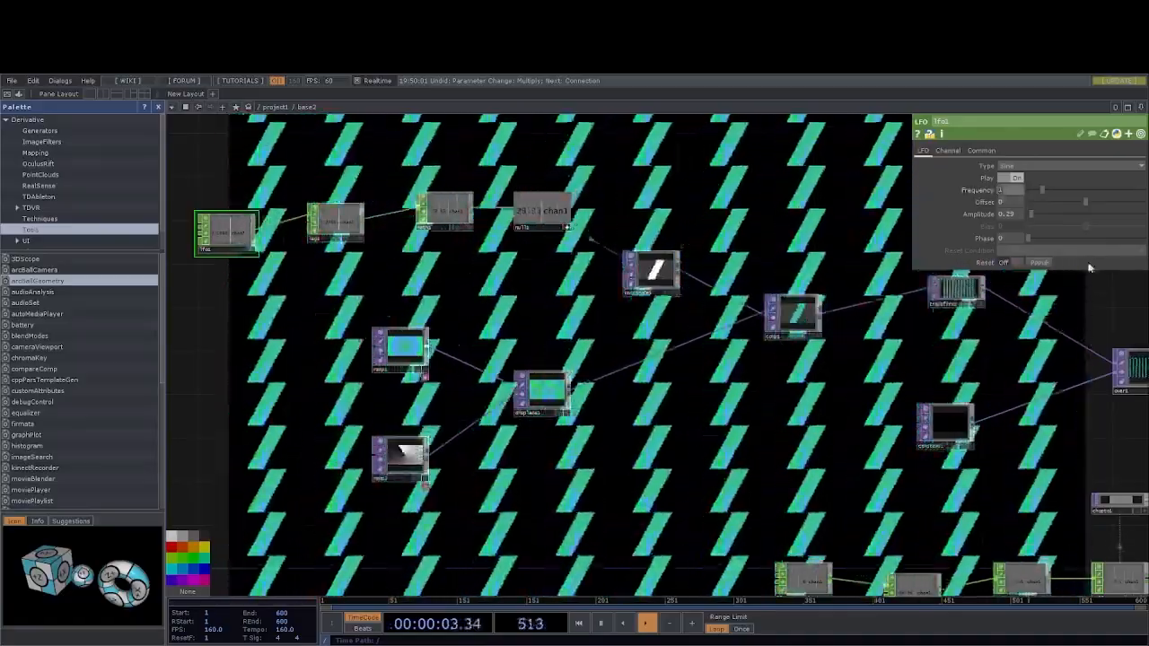
mouse_move(1055, 210)
mouse_down()
mouse_move(1039, 220)
mouse_move(1033, 209)
mouse_up()
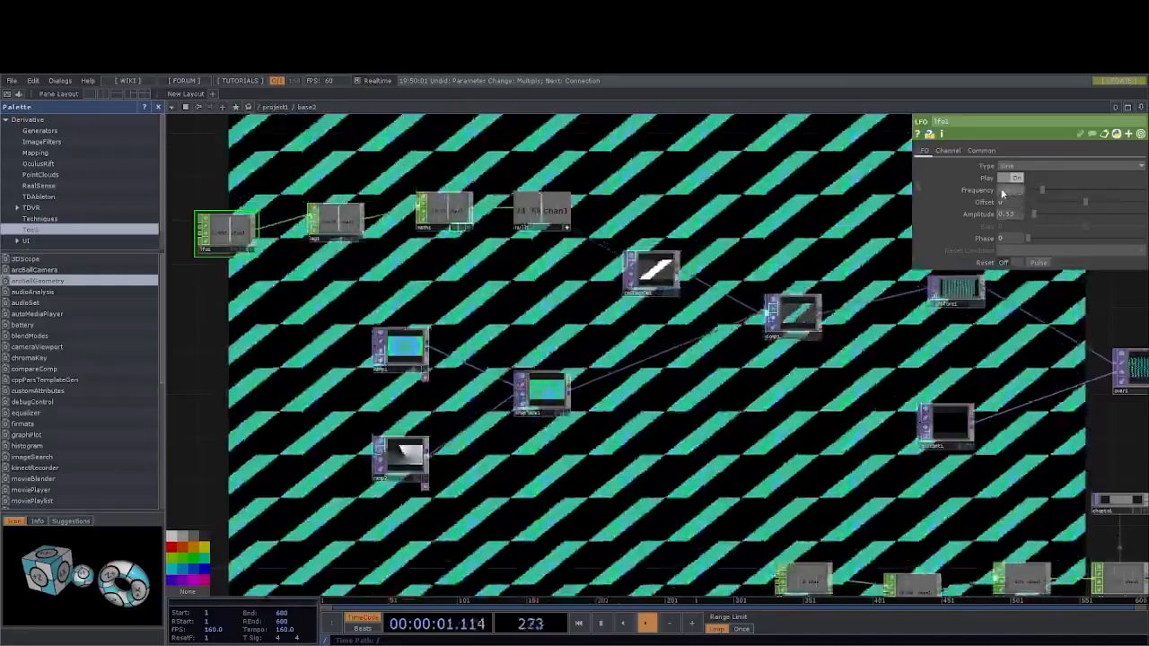
Try a Frequency of 0.5 on lfo1, and restore it to 1.
click(1005, 189)
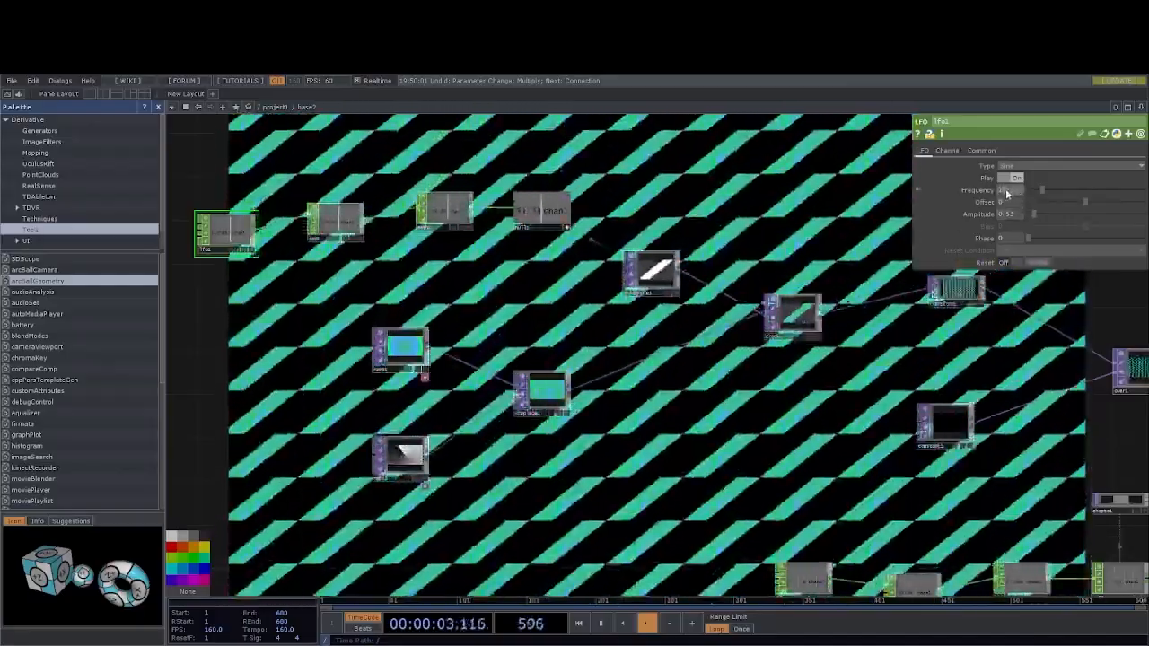
text(.5)
key(Return)
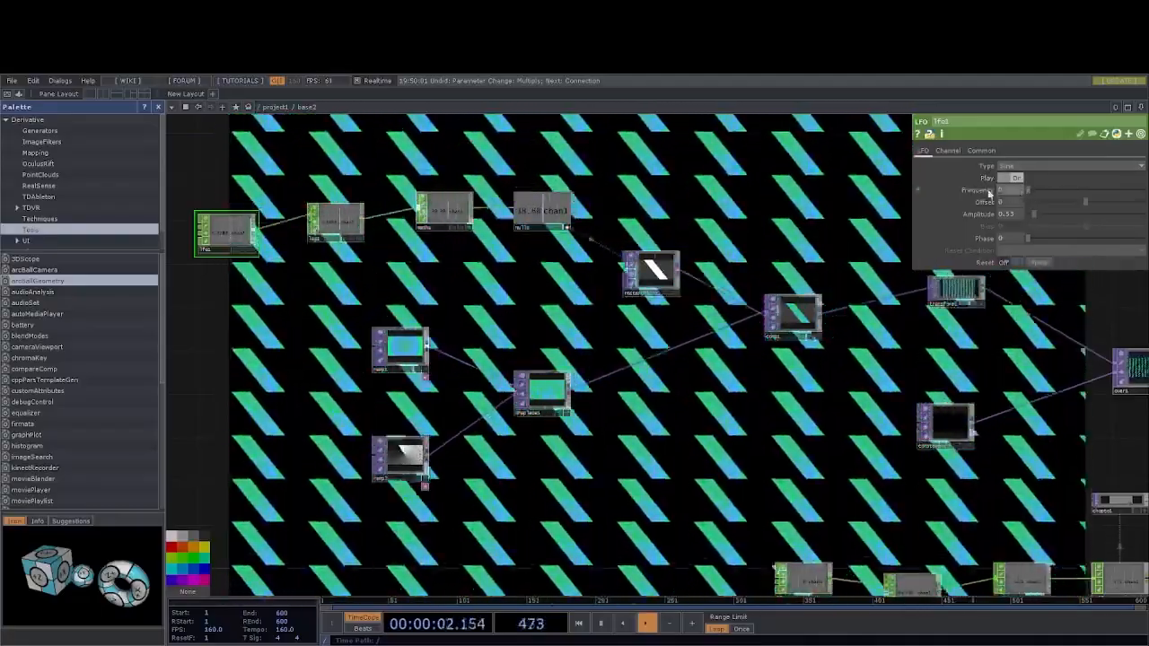
text(1)
key(Return)
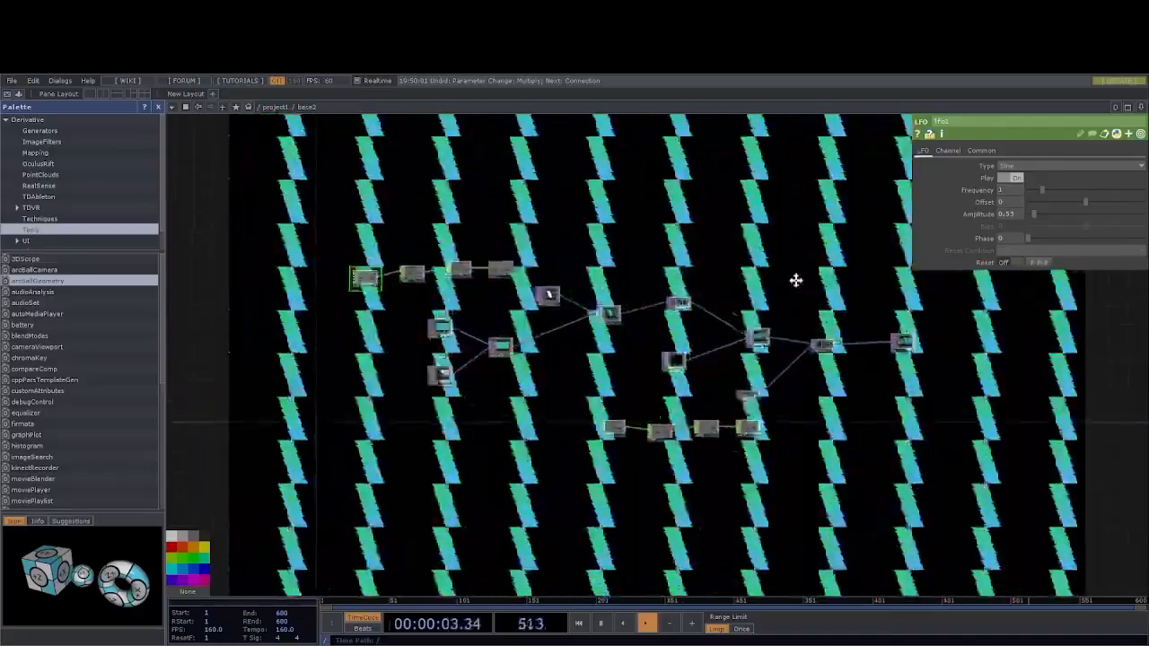
Look over base2's complete operator network and its container at the project level.
drag(814, 321, 835, 267)
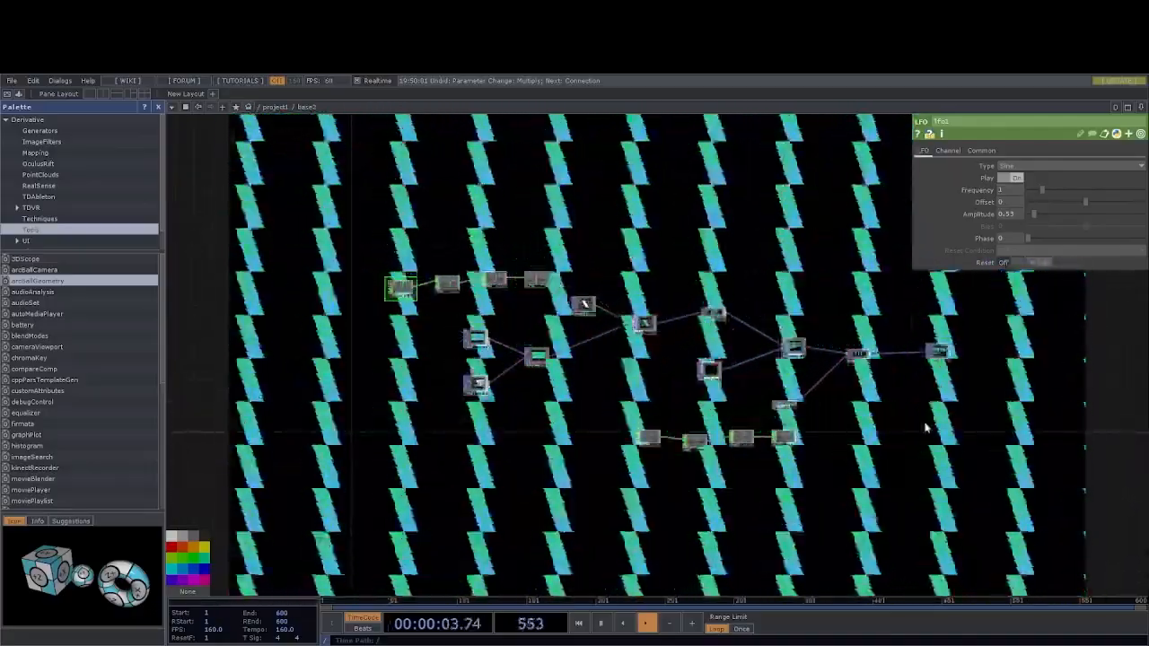
drag(928, 425, 880, 419)
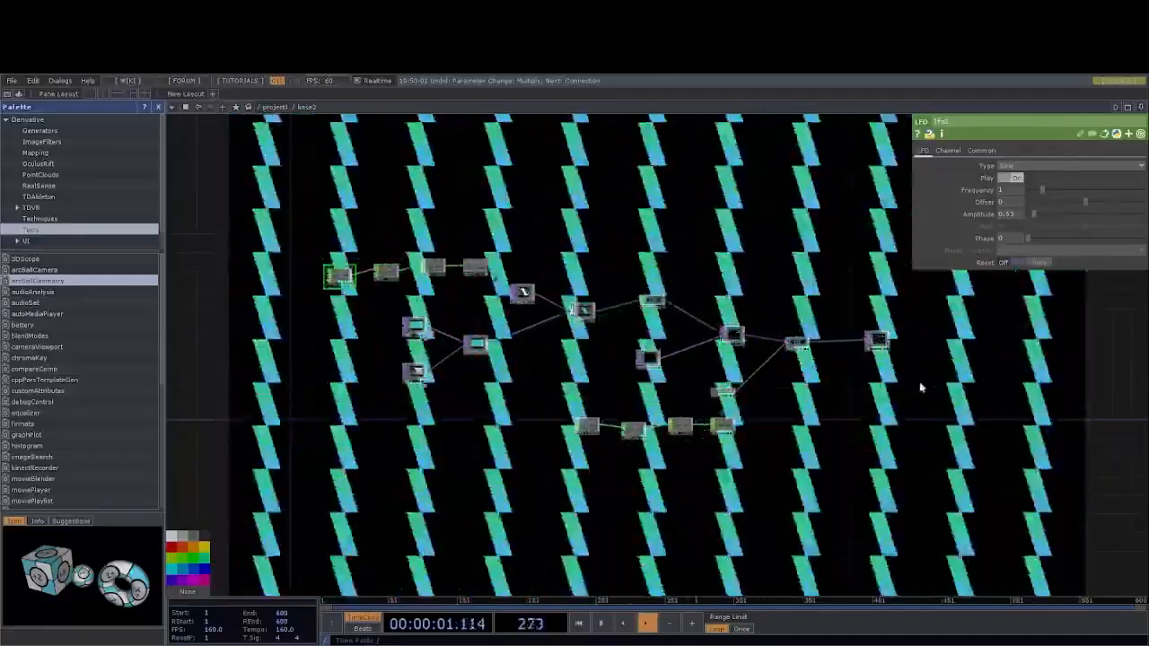
drag(964, 432, 933, 419)
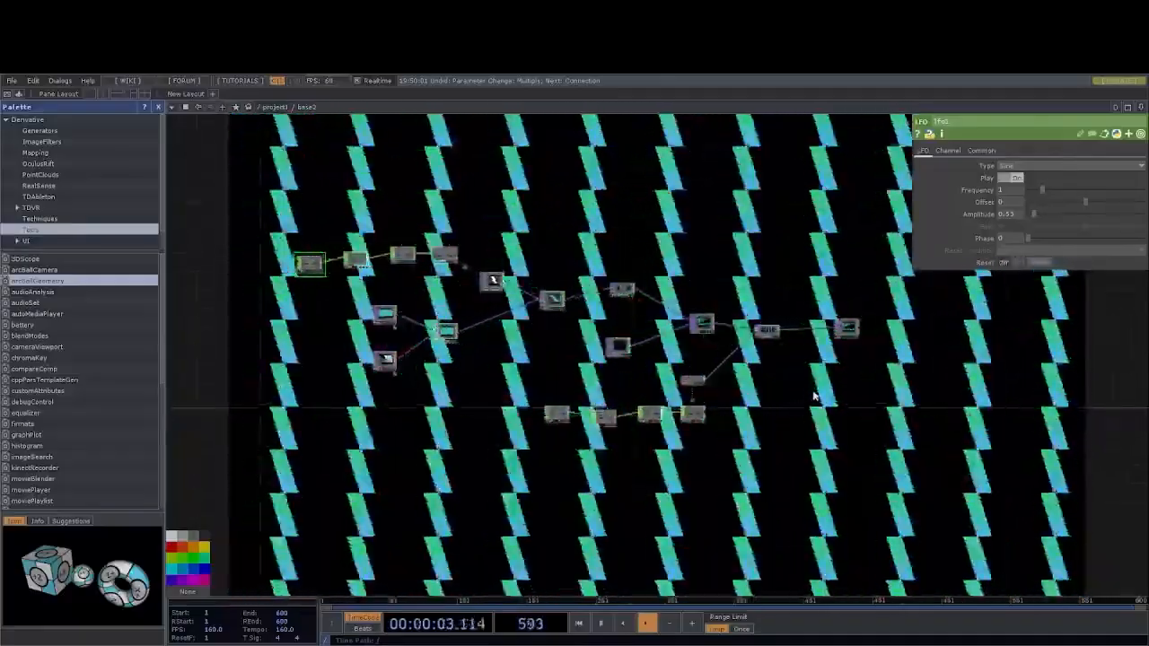
drag(804, 395, 870, 423)
scroll(796, 433, up, 3)
scroll(808, 431, down, 2)
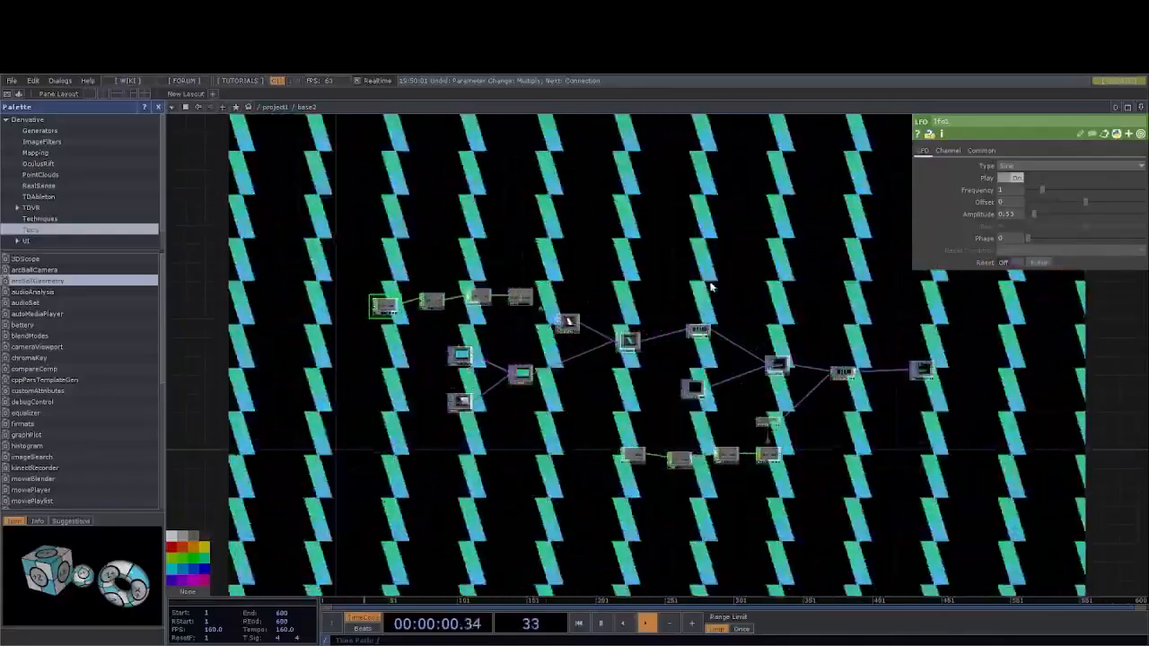
scroll(664, 314, down, 2)
scroll(667, 321, up, 4)
scroll(628, 406, down, 8)
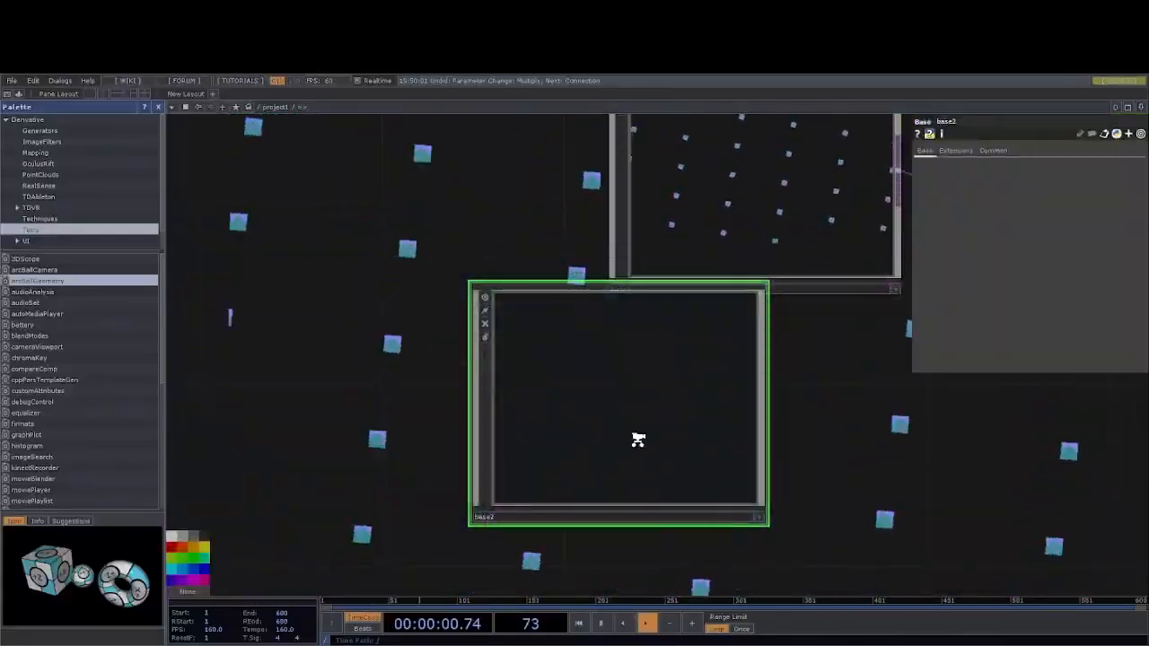
scroll(638, 440, down, 3)
drag(747, 456, 643, 456)
scroll(559, 443, up, 3)
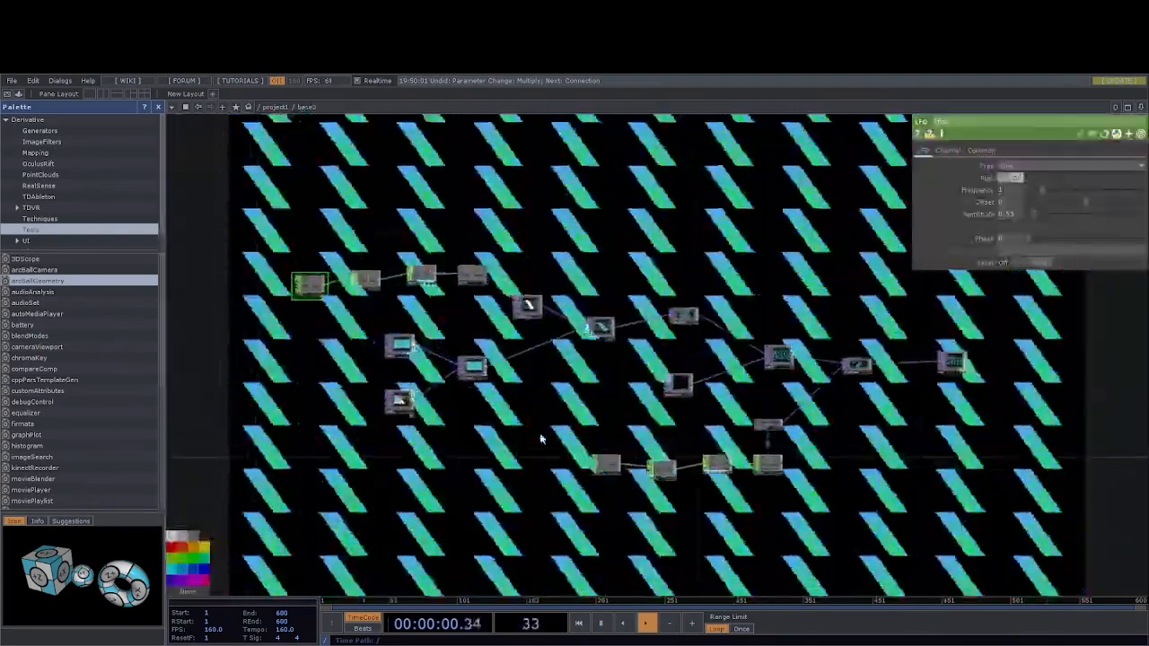
drag(532, 436, 547, 447)
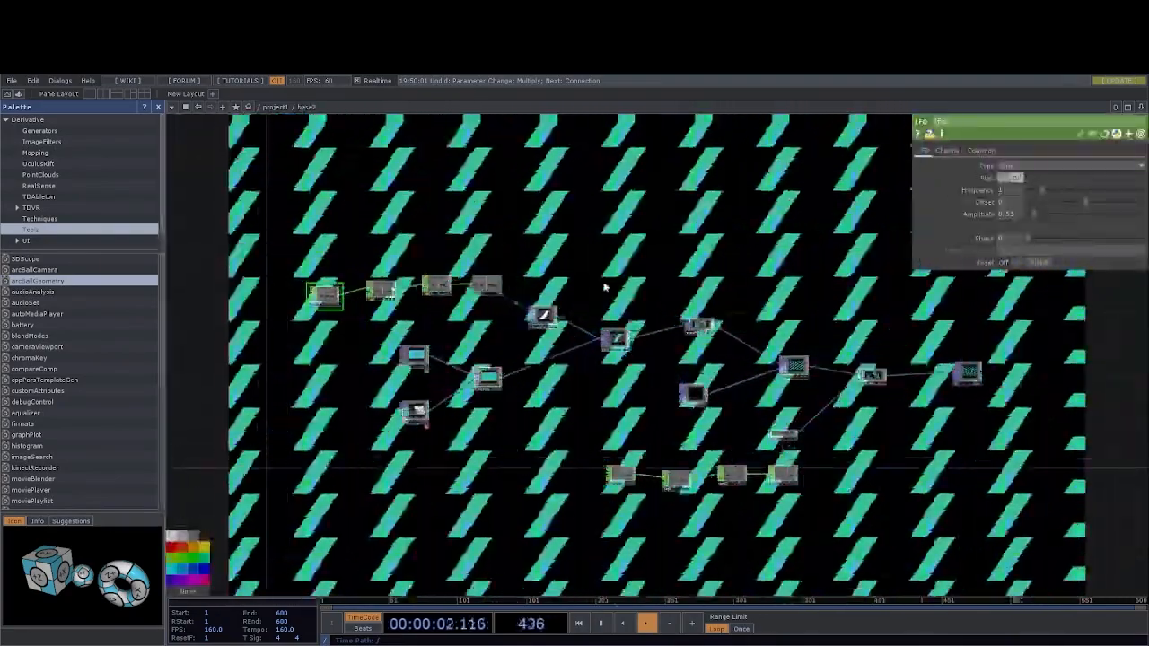
Try adding a Base COMP beside the operators inside base2, and delete it.
drag(284, 230, 1057, 504)
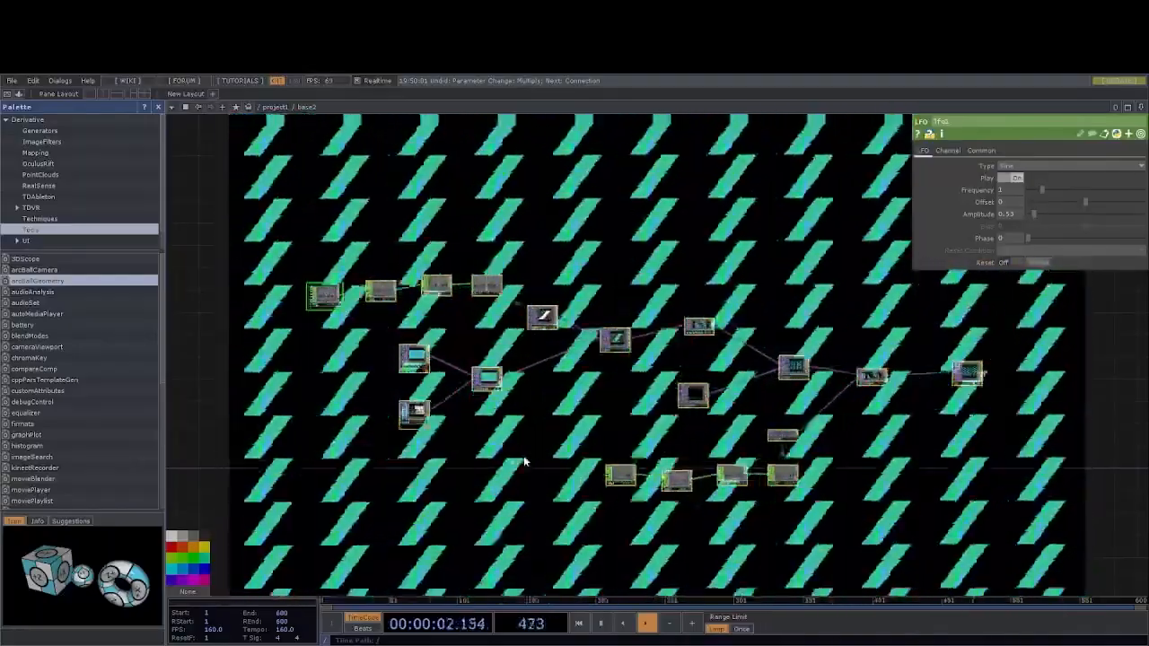
click(509, 461)
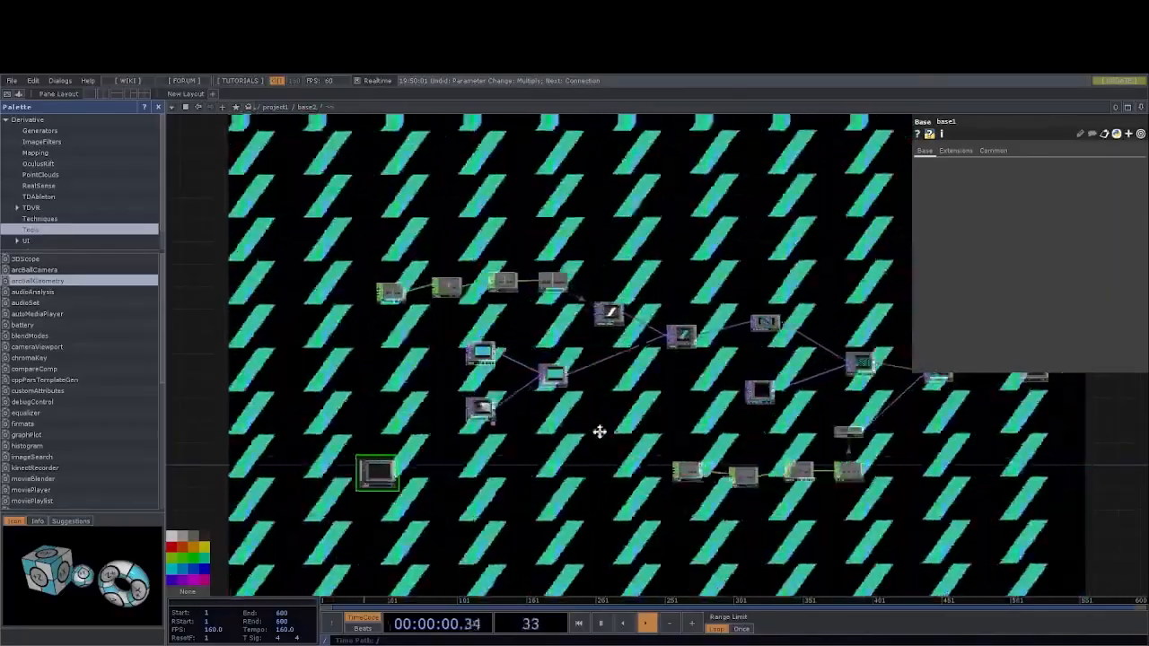
drag(600, 432, 530, 427)
scroll(515, 418, down, 3)
right_drag(348, 261, 885, 488)
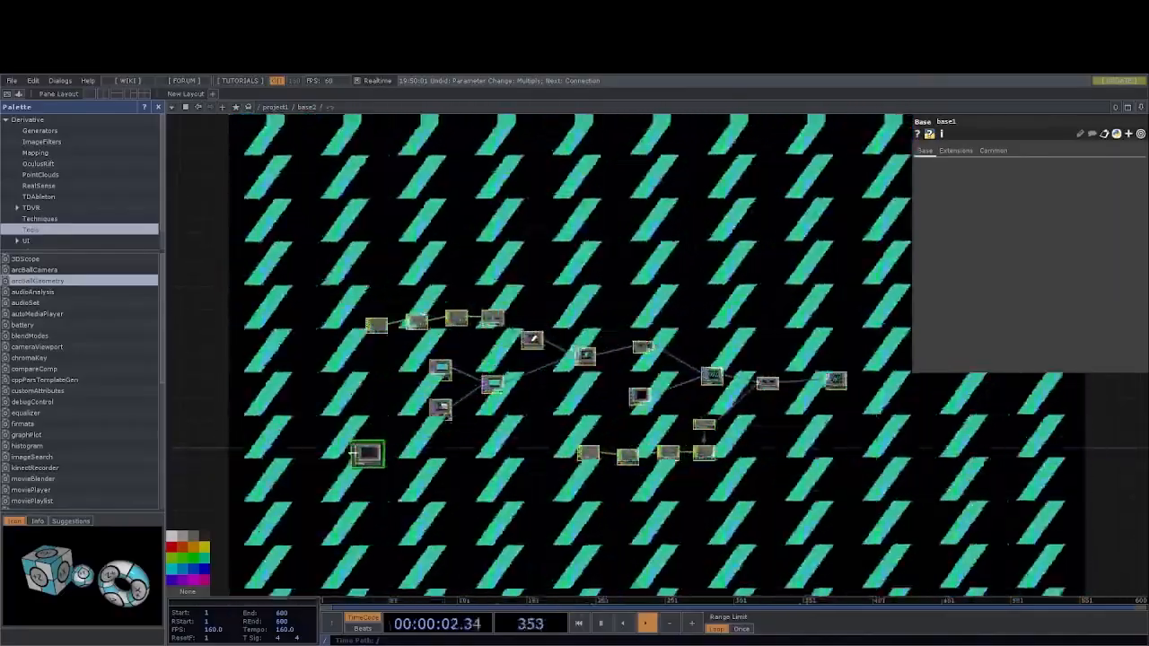
scroll(352, 452, up, 4)
click(391, 464)
scroll(420, 460, down, 2)
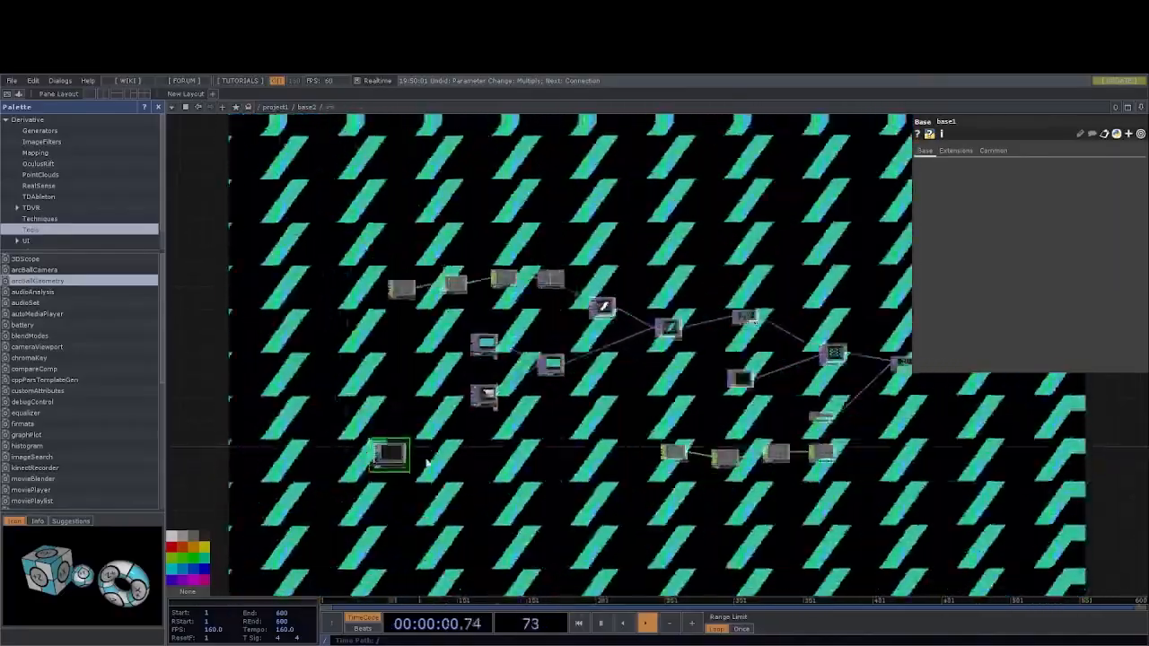
key(Delete)
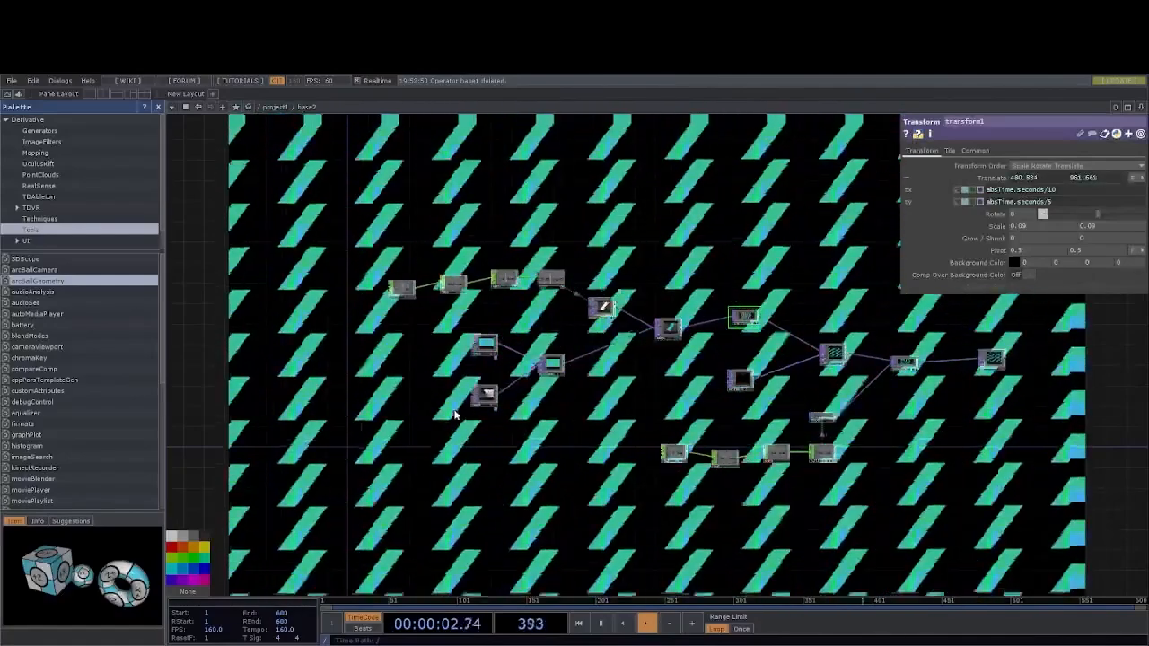
Move base2 clear below base1 in the project network and rename it visual_1.
scroll(454, 415, down, 6)
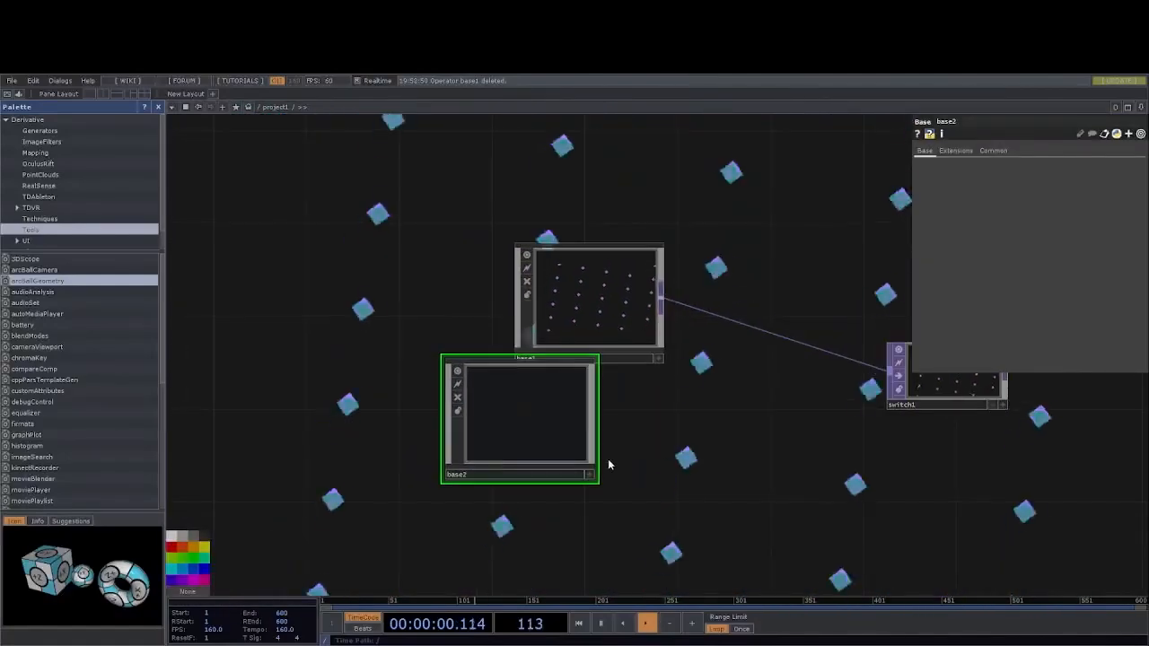
drag(483, 458, 499, 492)
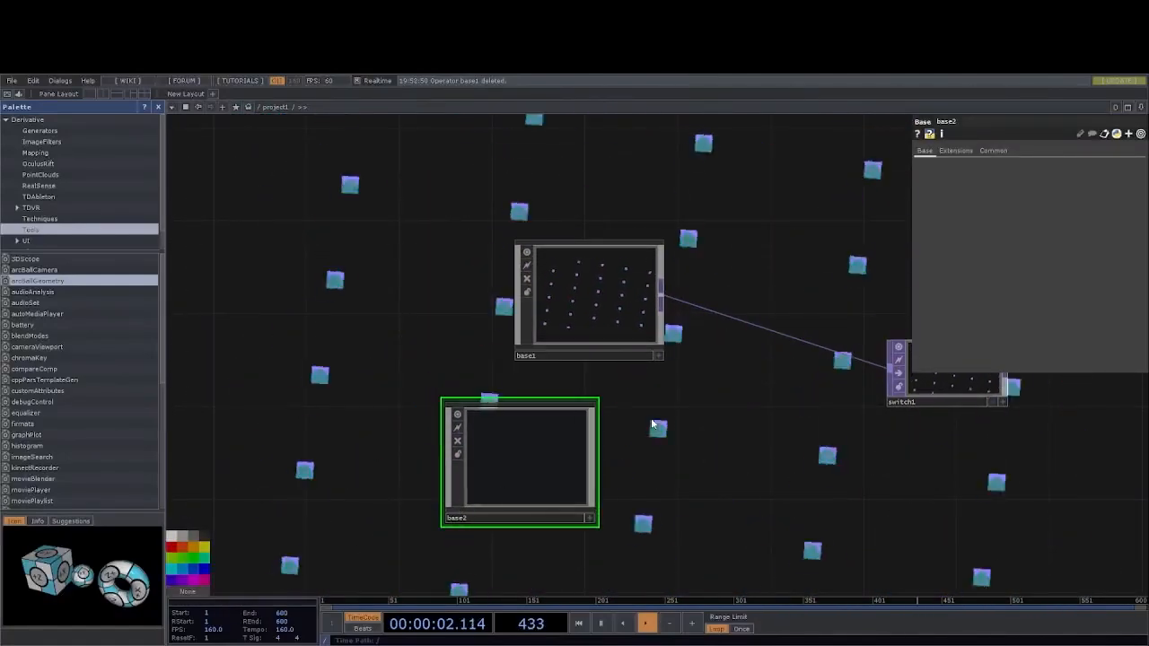
drag(604, 453, 574, 429)
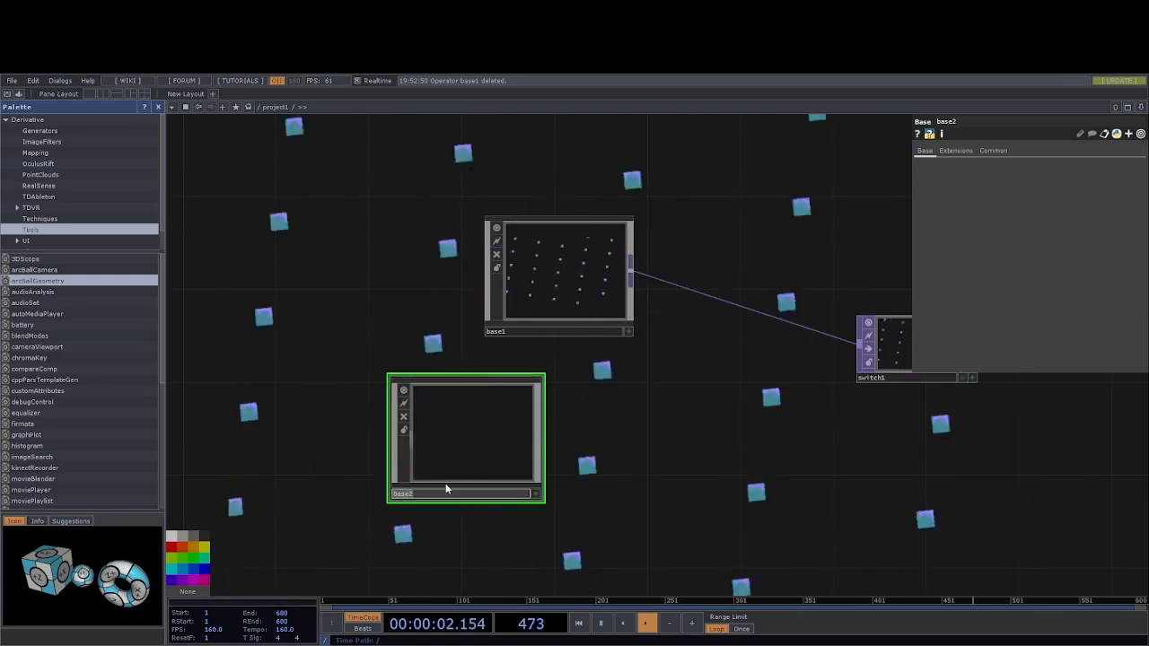
text(1)
key(Return)
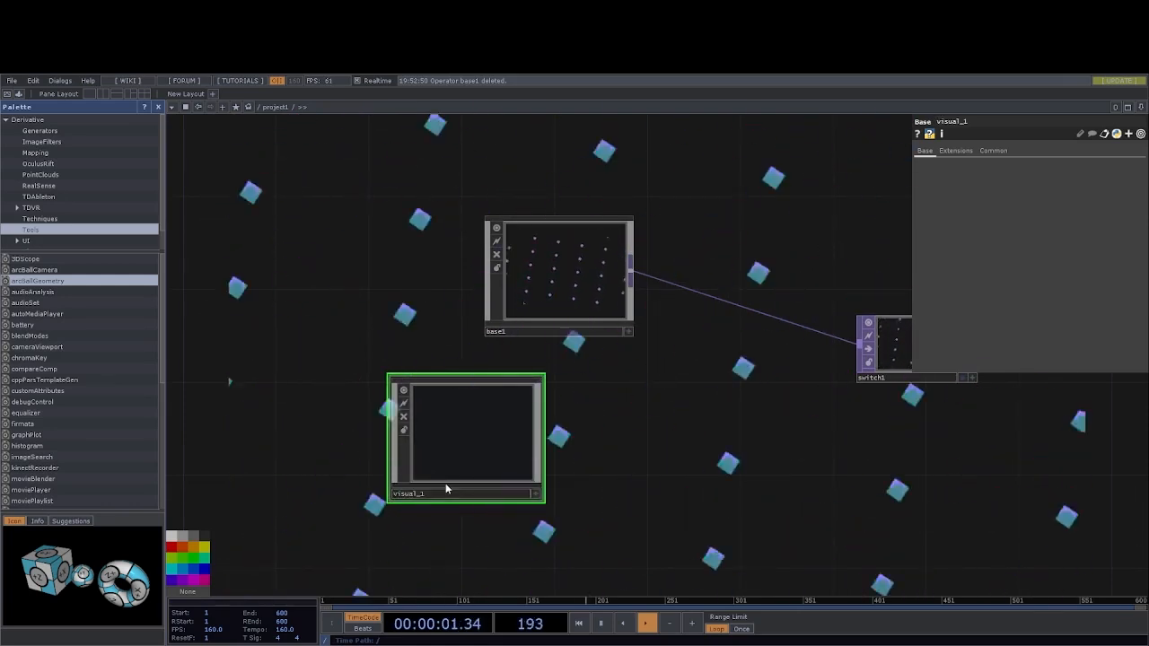
right_click(531, 451)
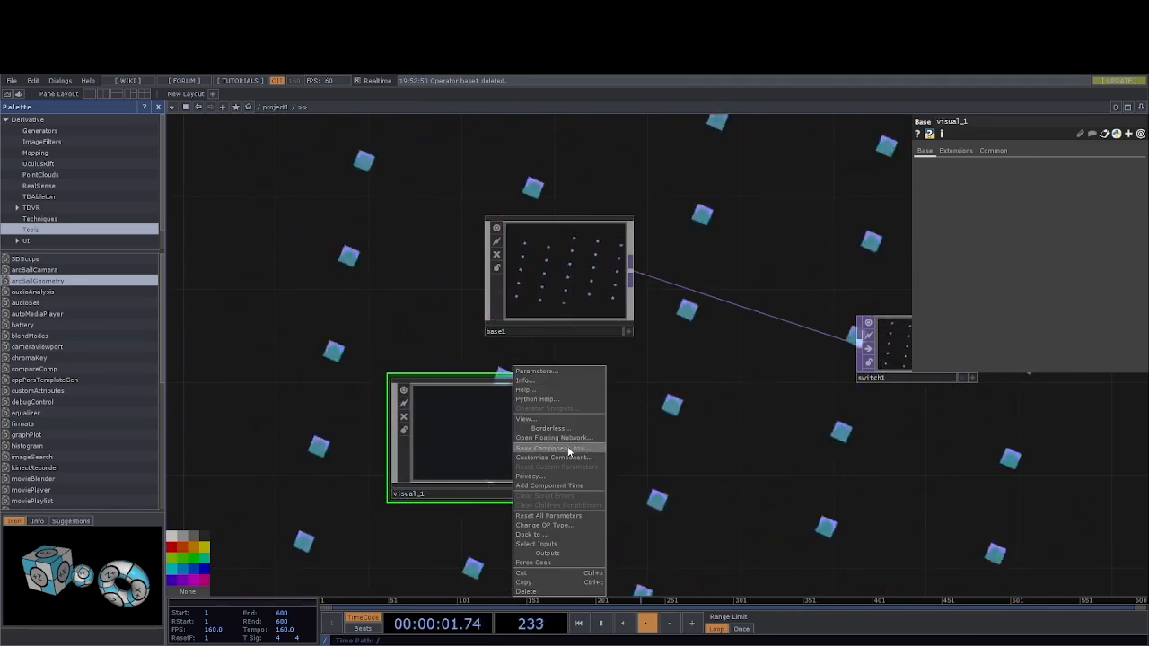
click(668, 509)
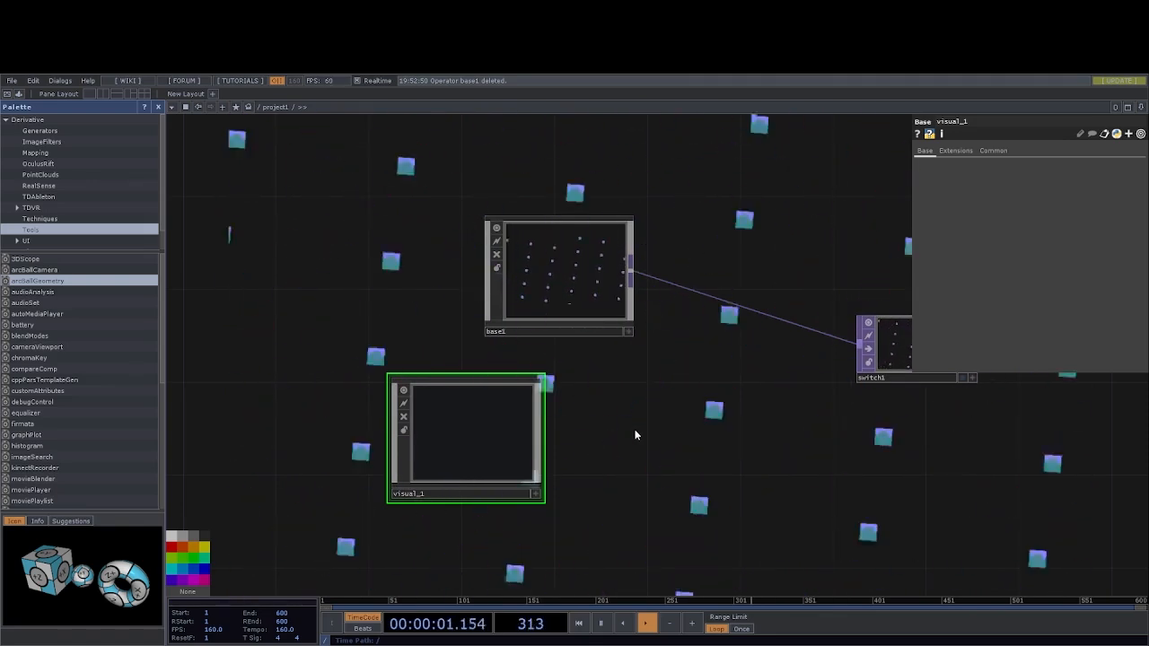
Inside visual_1, add an Out TOP wired after the bg operator.
scroll(664, 469, down, 8)
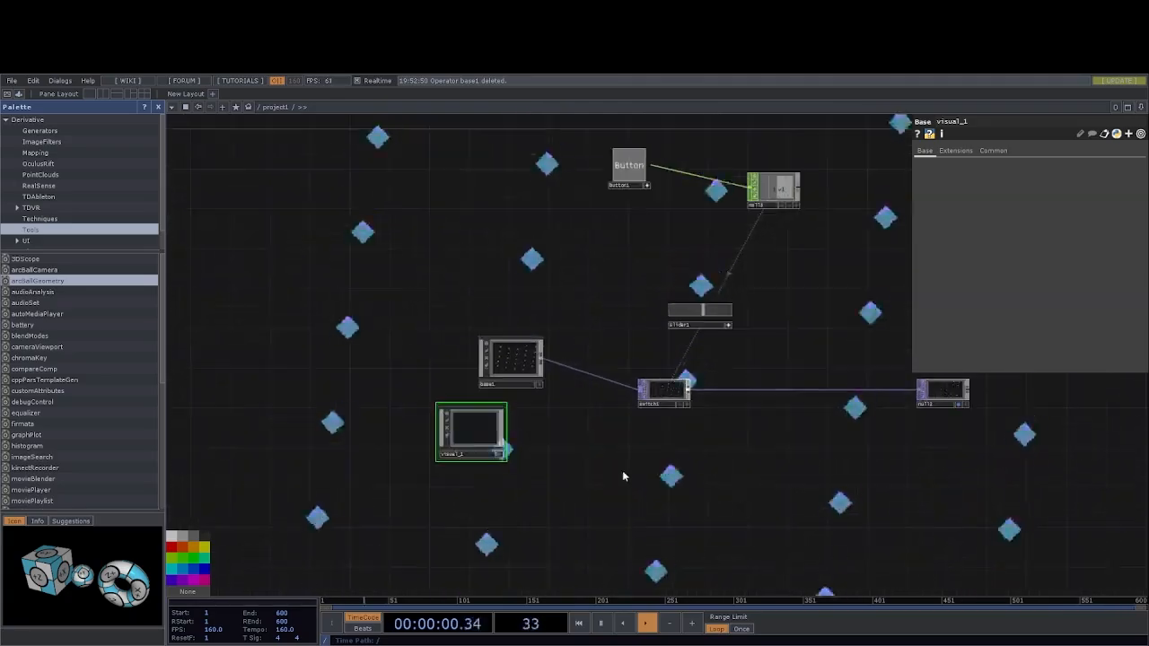
drag(625, 477, 626, 502)
scroll(484, 468, up, 5)
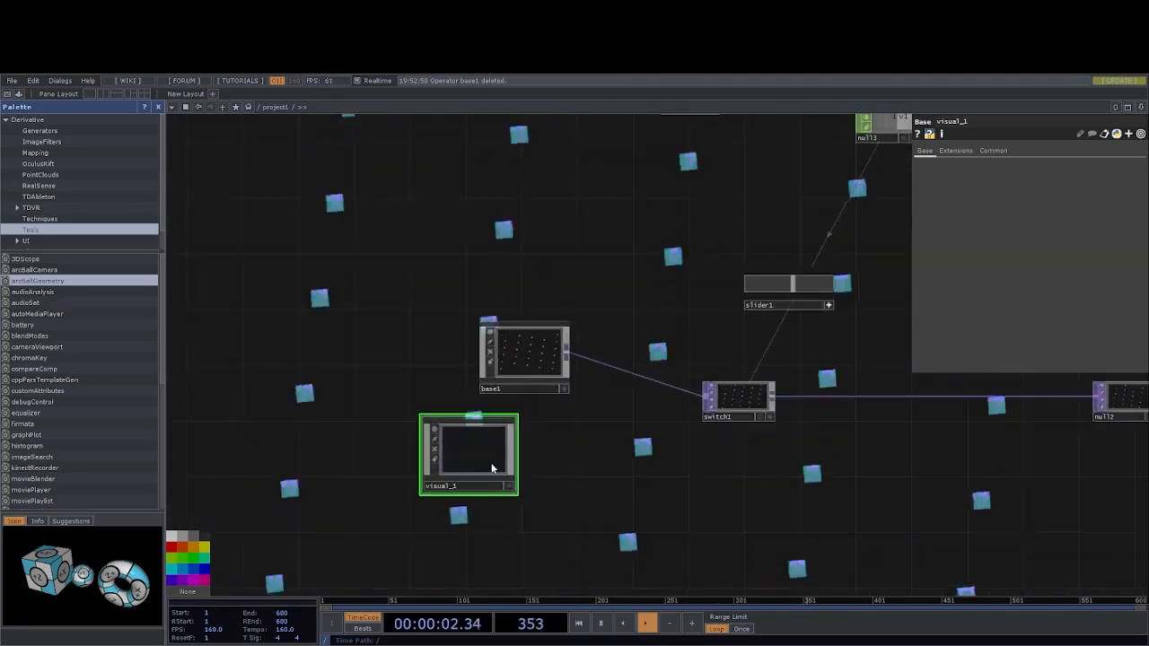
scroll(560, 417, down, 8)
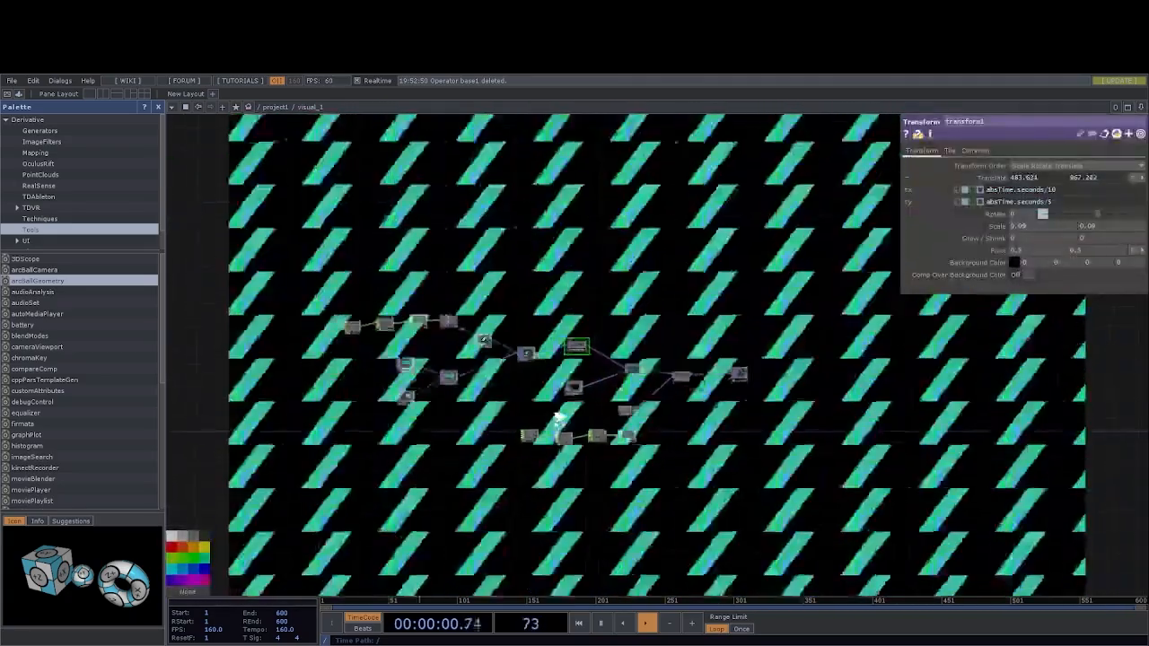
scroll(493, 415, up, 5)
scroll(759, 404, up, 6)
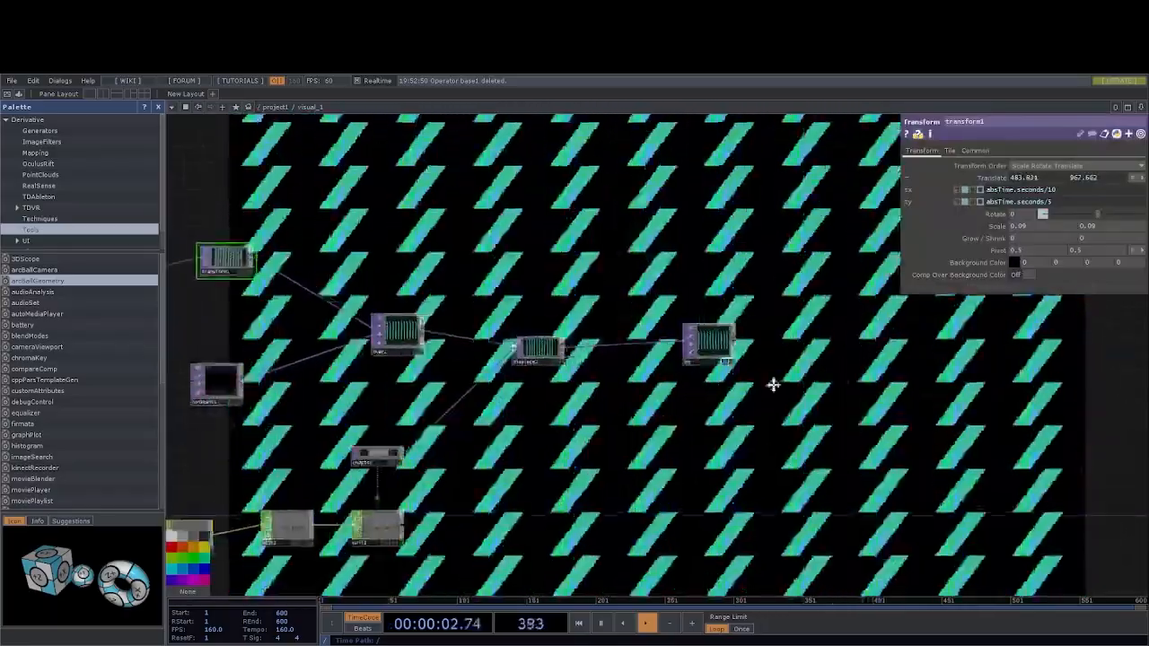
drag(545, 383, 531, 382)
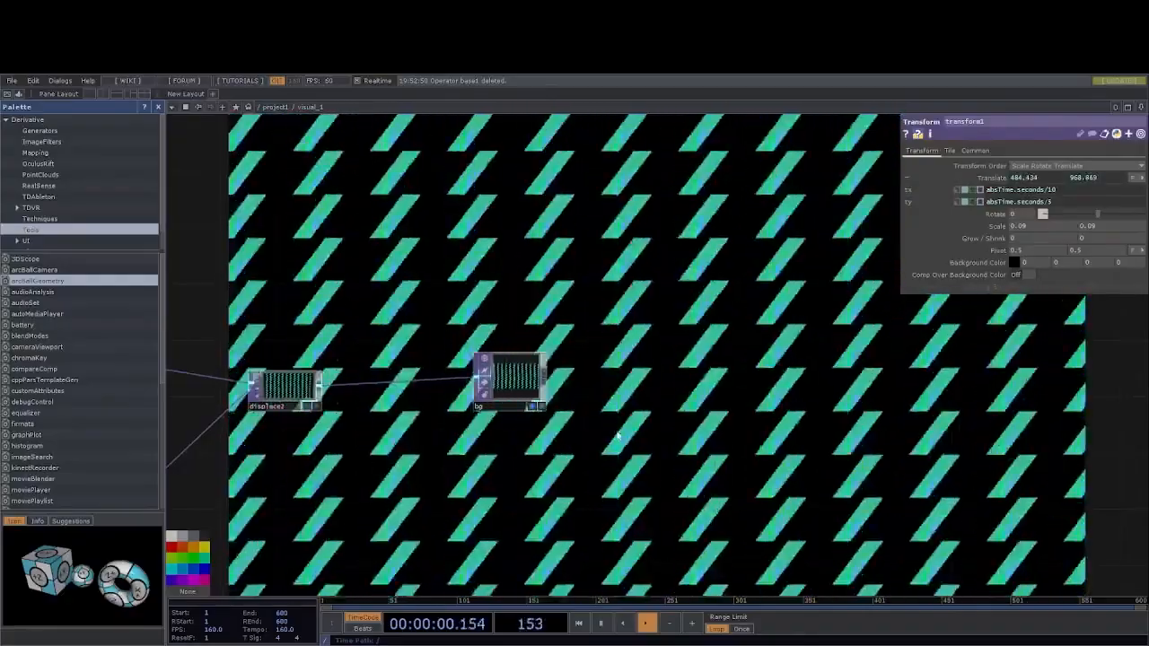
drag(544, 379, 670, 395)
click(670, 395)
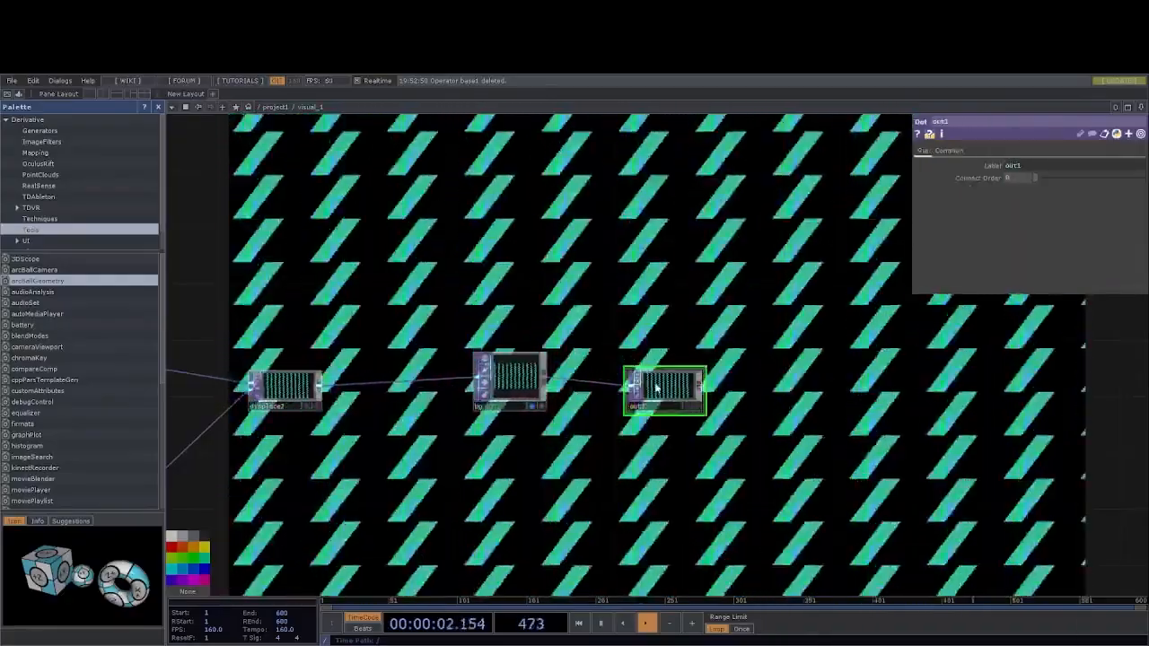
Return to the project level and wire visual_1's output into switch1 as a second input.
scroll(591, 434, down, 5)
scroll(590, 435, down, 5)
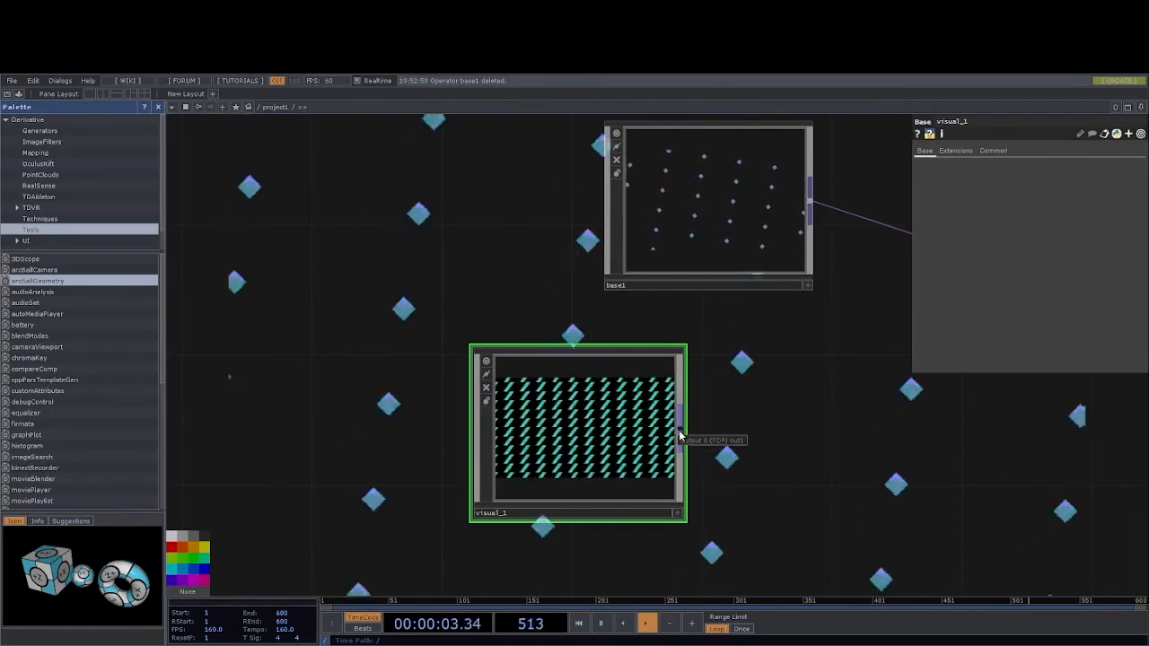
scroll(679, 435, down, 5)
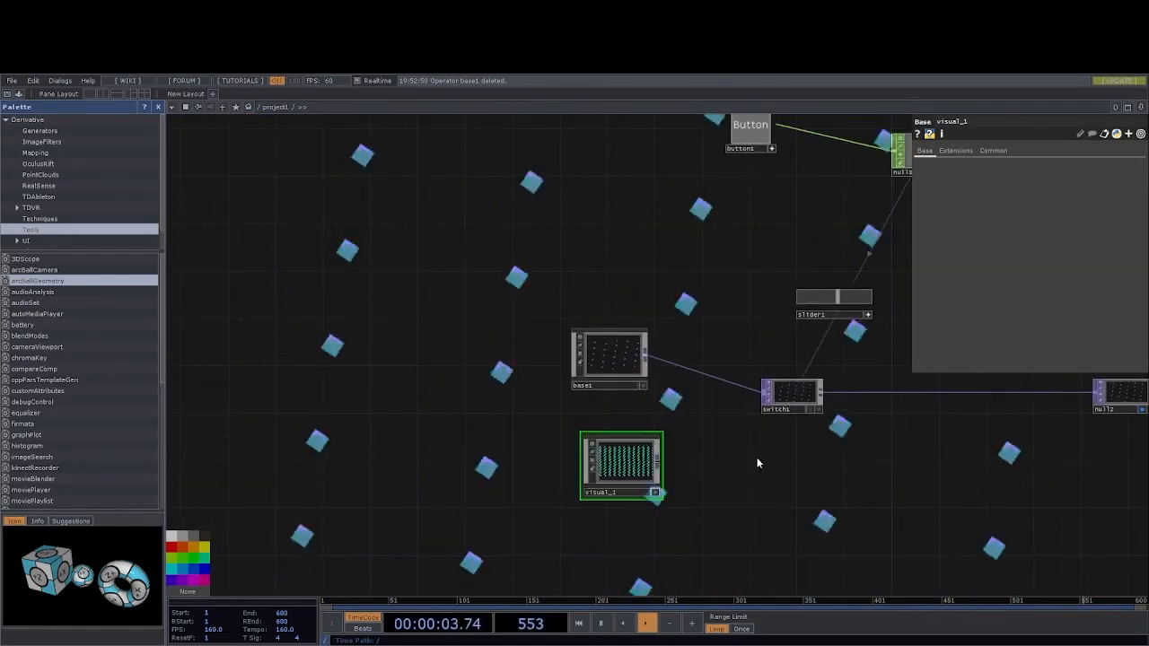
drag(663, 472, 569, 466)
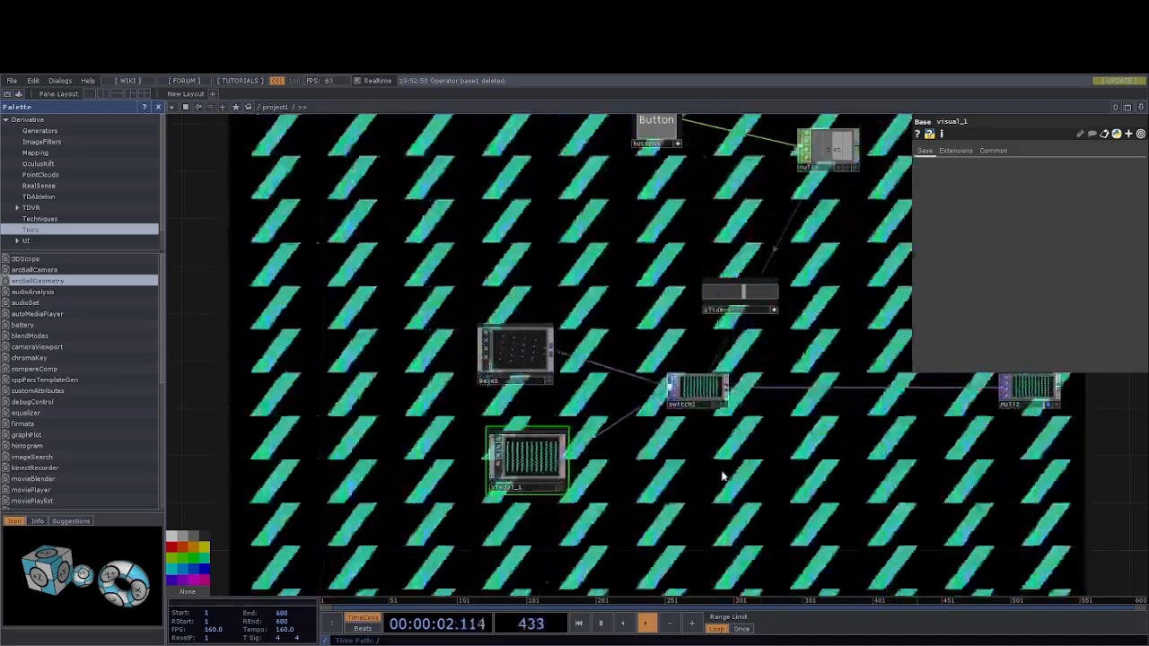
Lower slider1 and adjust switch1 so that it outputs base1's visual.
drag(725, 474, 670, 469)
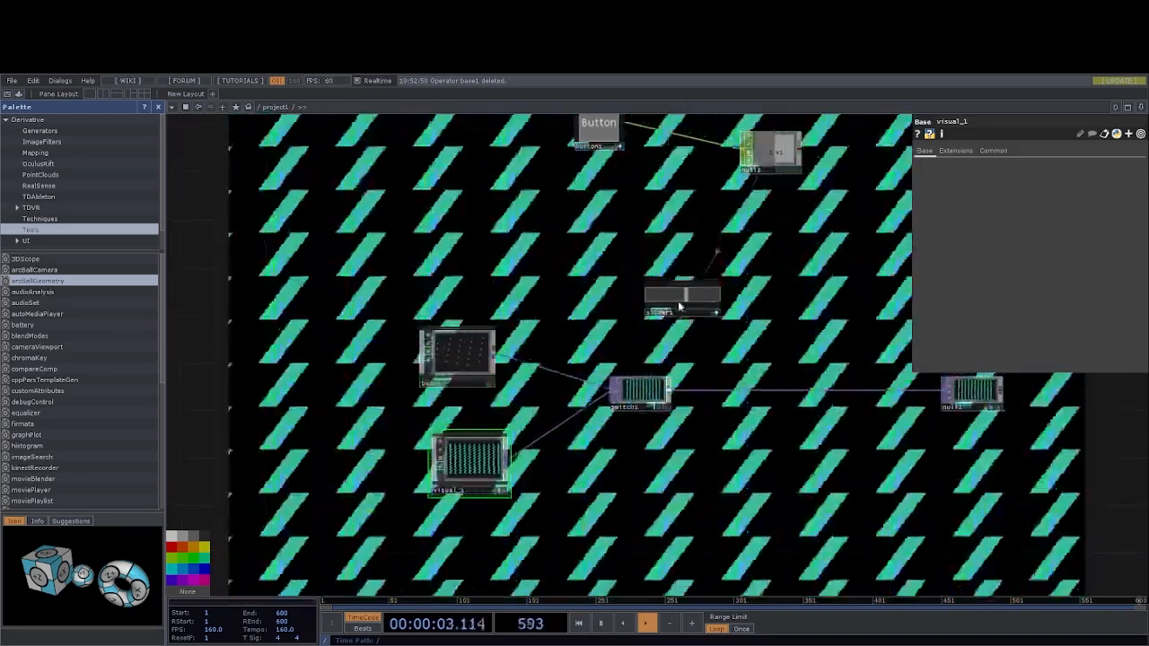
drag(688, 304, 661, 299)
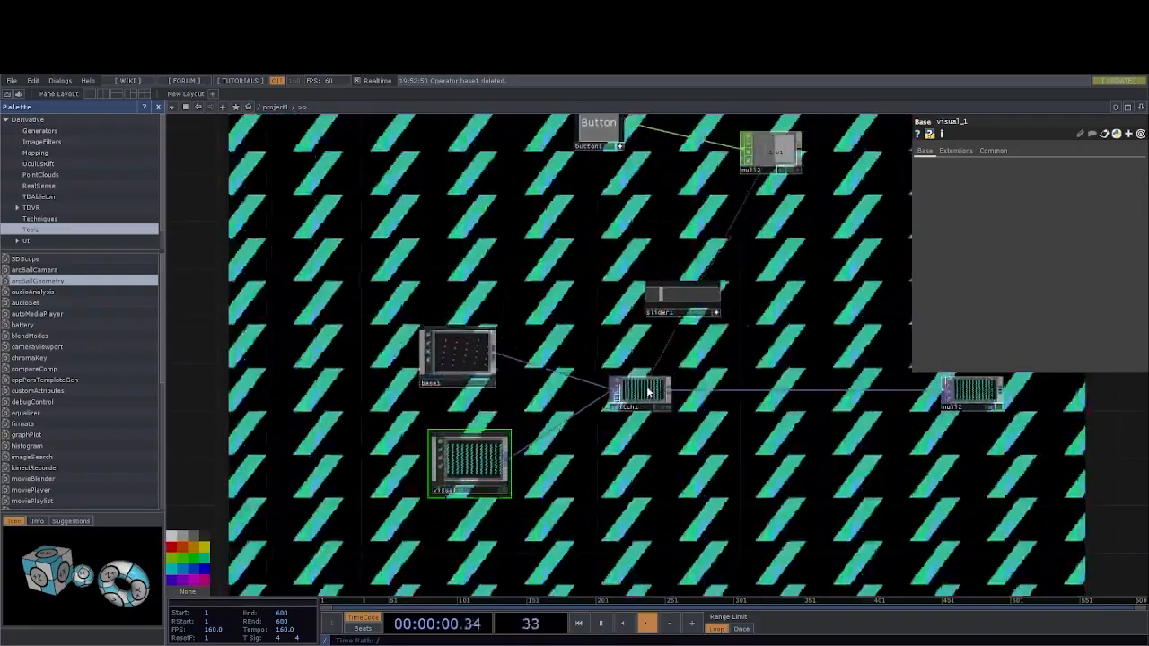
click(648, 390)
mouse_move(1044, 163)
mouse_down()
mouse_move(1079, 167)
mouse_move(1044, 169)
mouse_up()
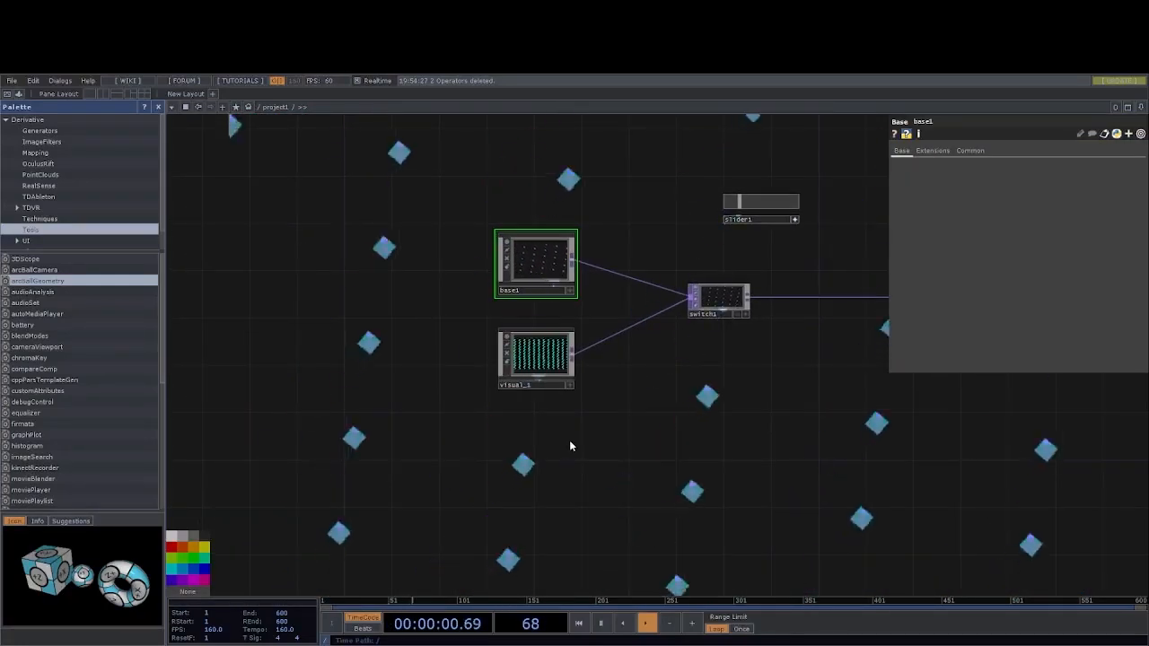
scroll(570, 445, down, 3)
scroll(656, 503, up, 3)
drag(650, 395, 669, 469)
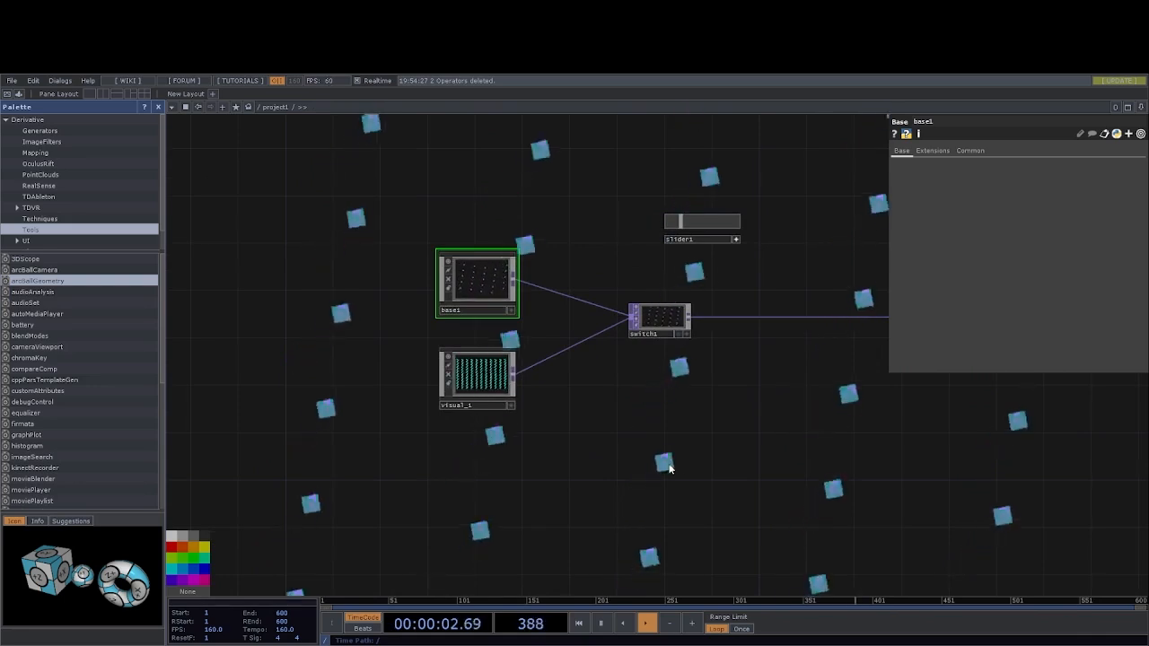